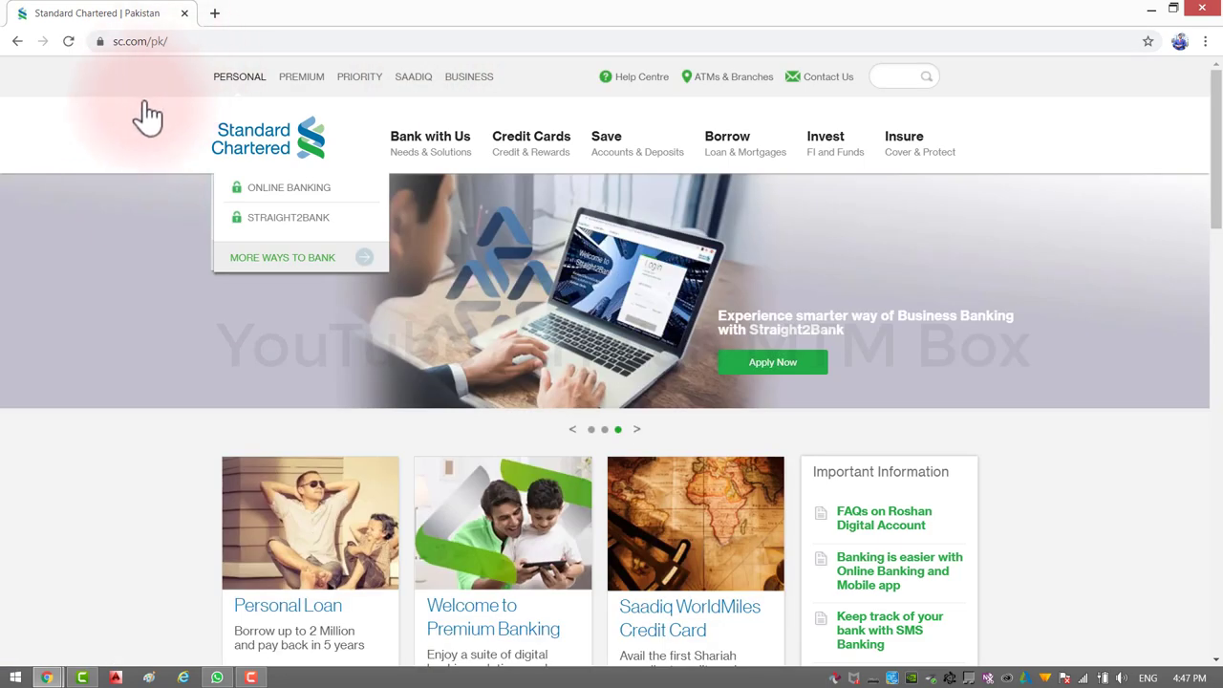
Step: Open the Roshan Digital Account page from Current Accounts under the Save menu
mouse_move(609, 141)
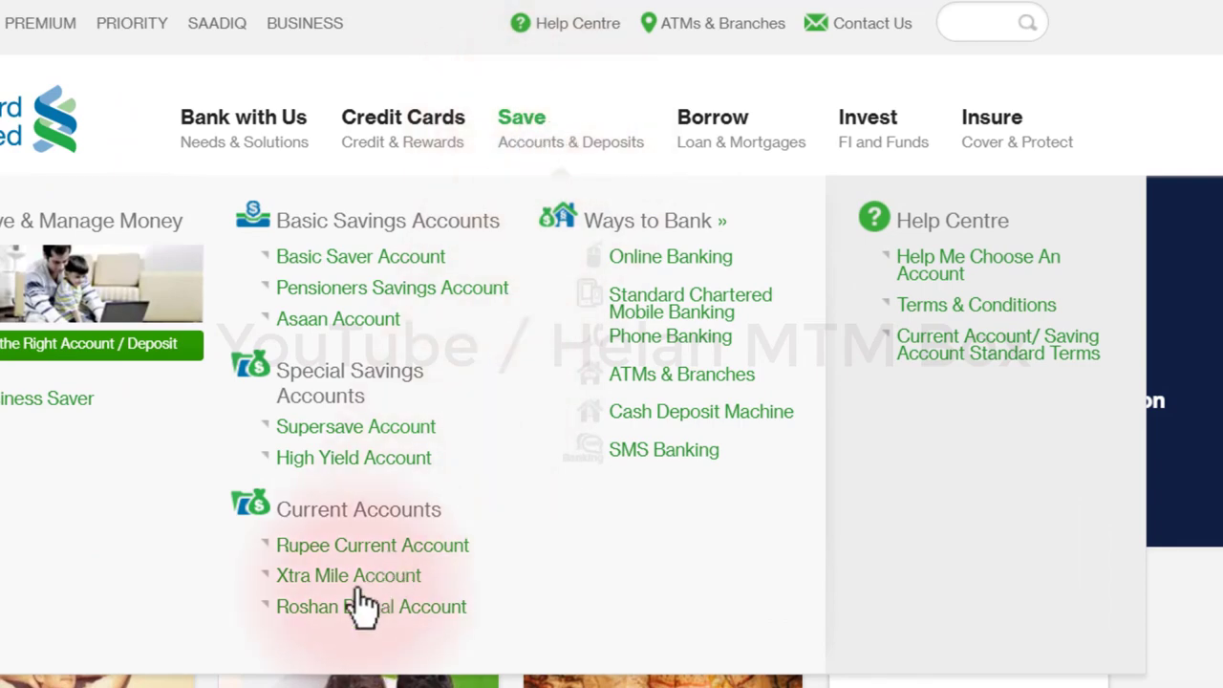
left_click(345, 616)
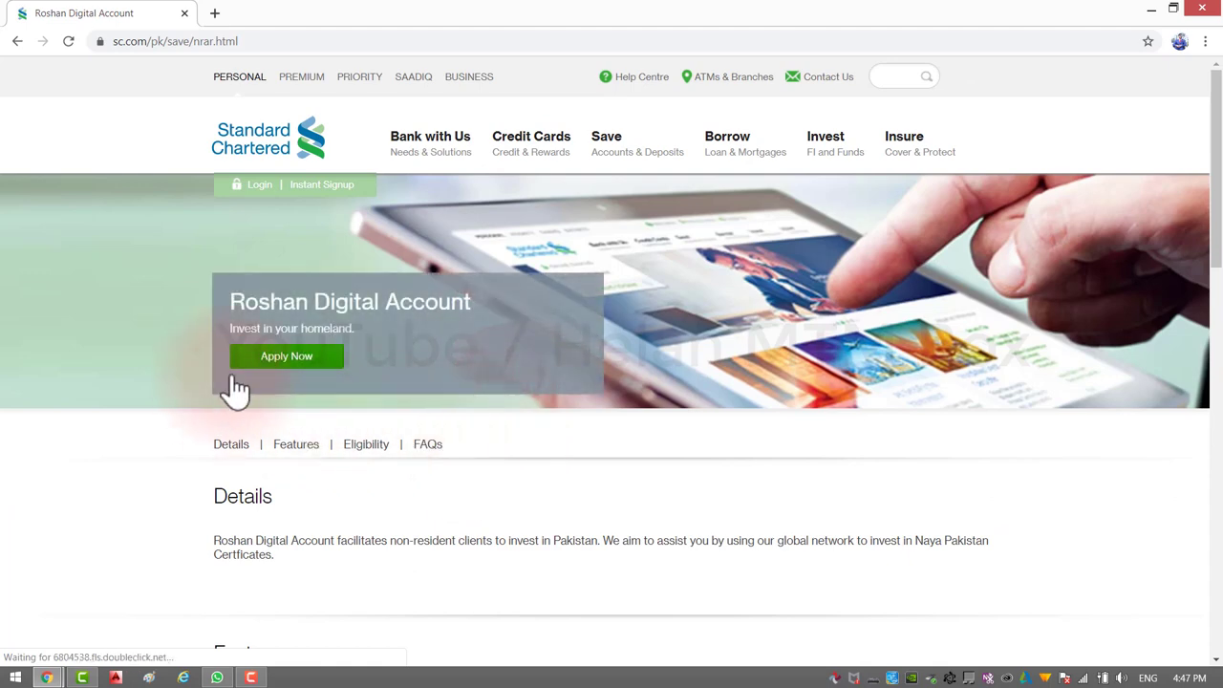
left_click_drag(1216, 177, 1214, 268)
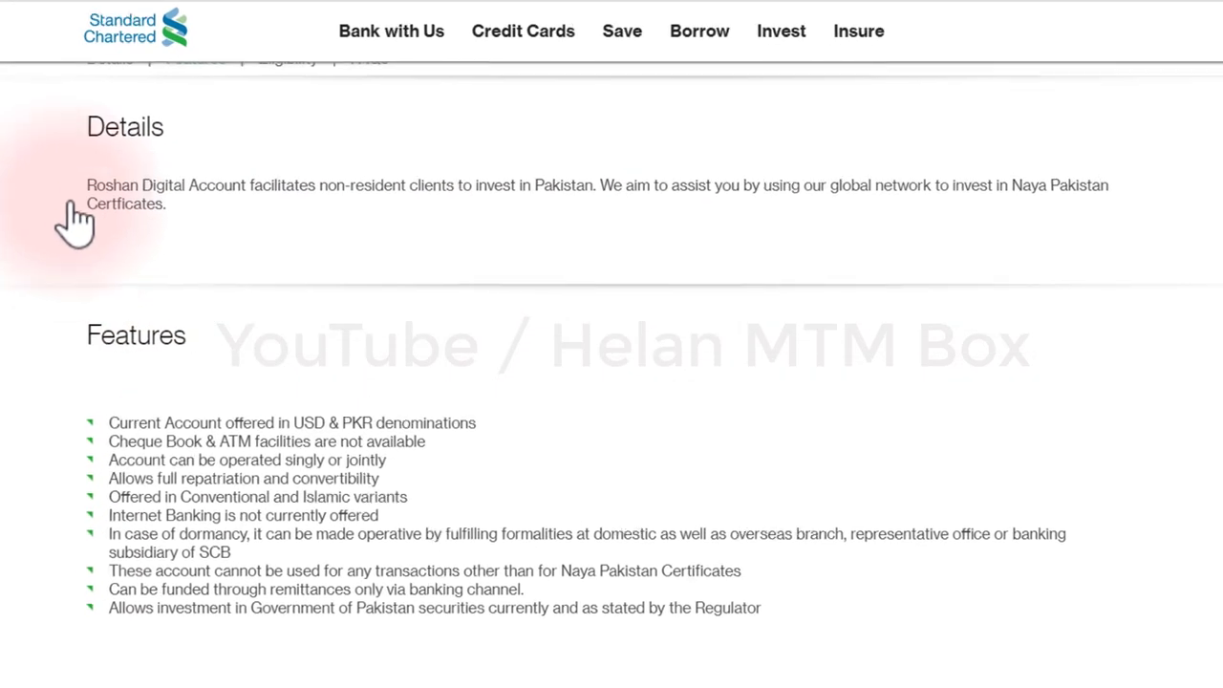
Step: Highlight the Details paragraph describing the Roshan Digital Account
left_click_drag(200, 193, 302, 221)
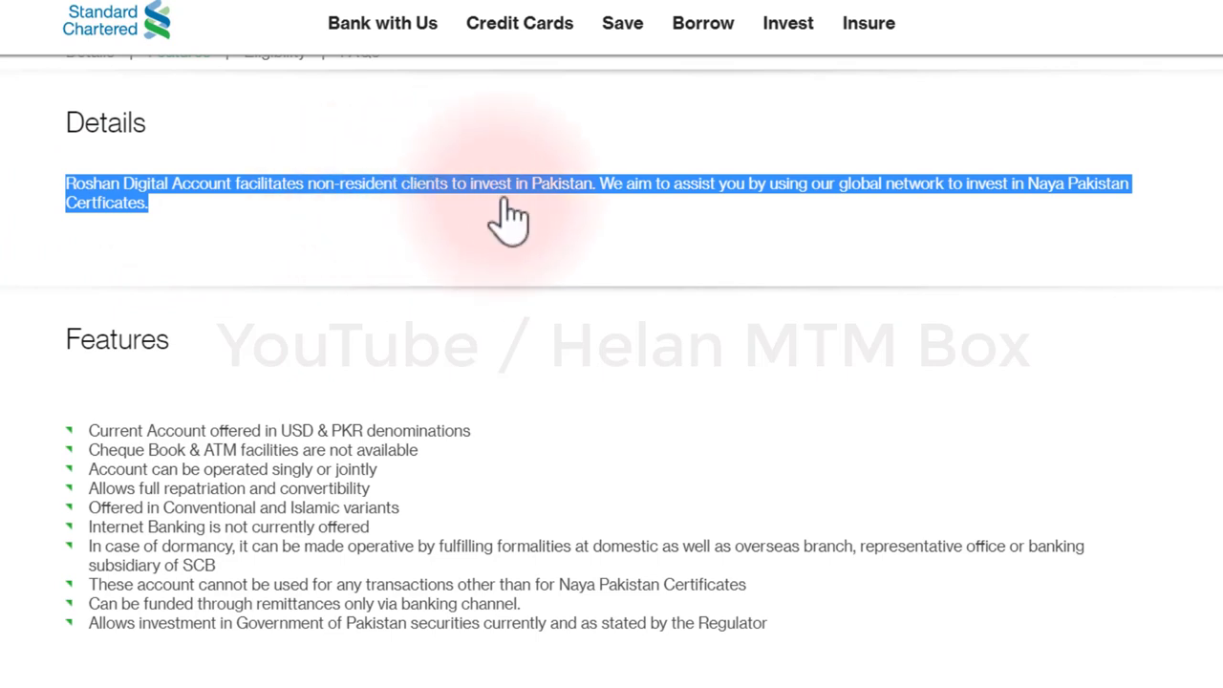
left_click(602, 222)
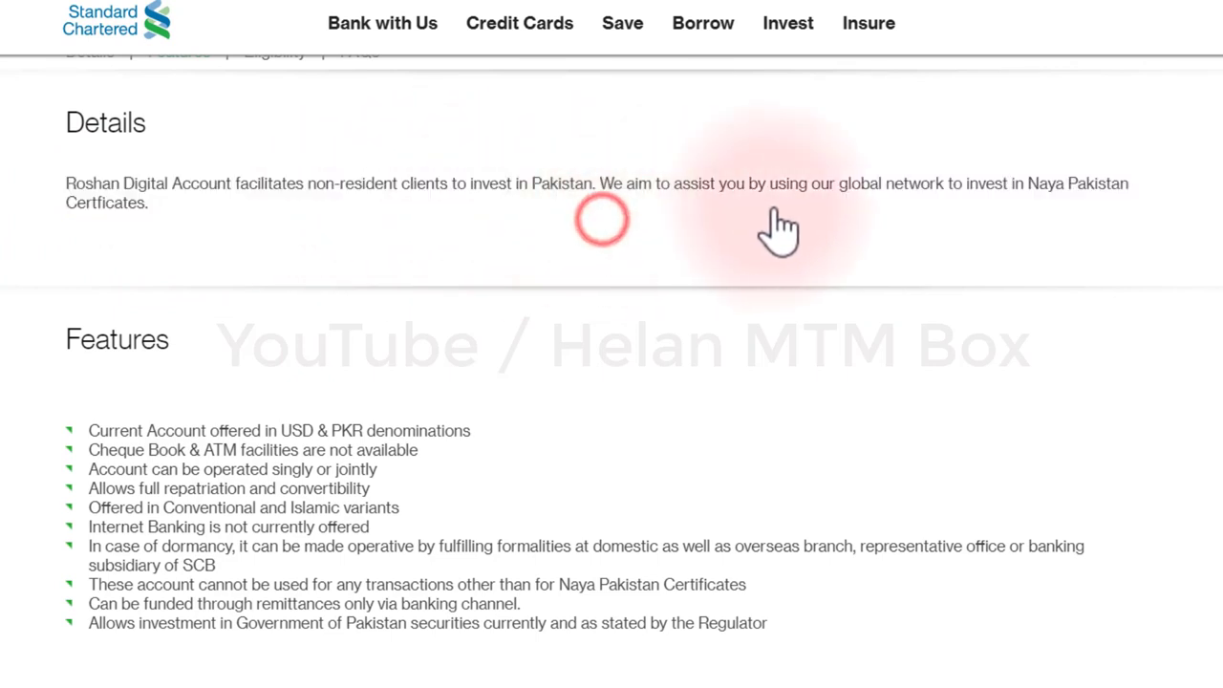
scroll(901, 232, "down", 2)
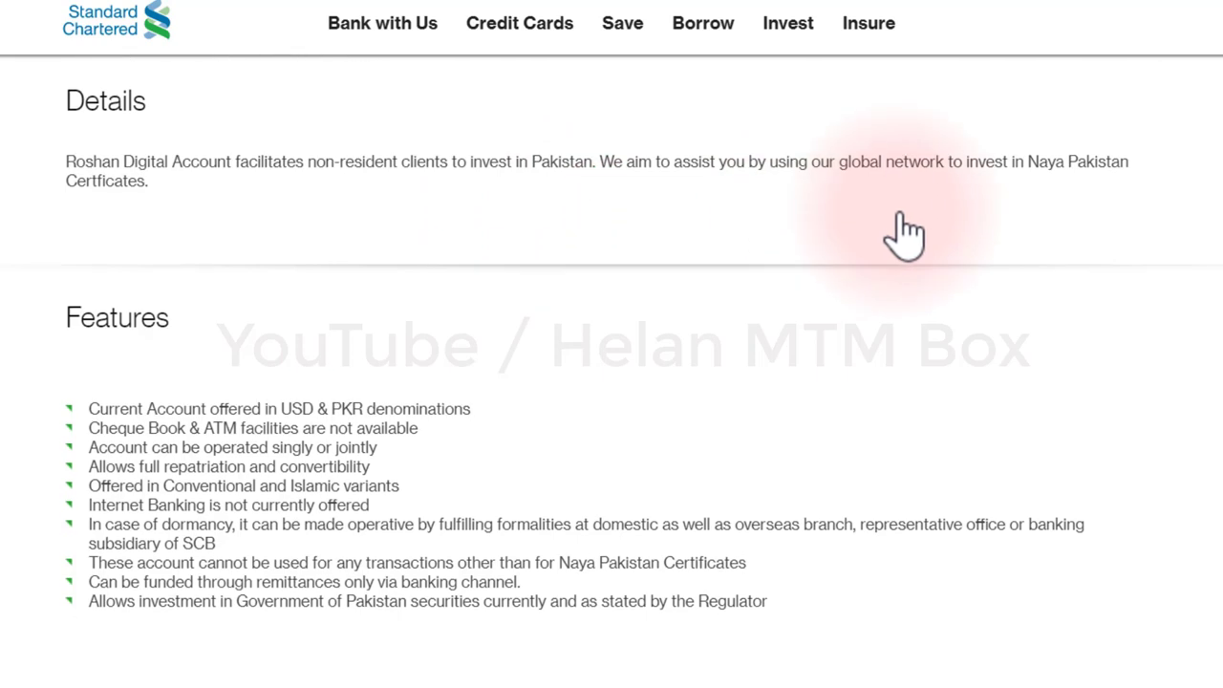
scroll(873, 232, "up", 1)
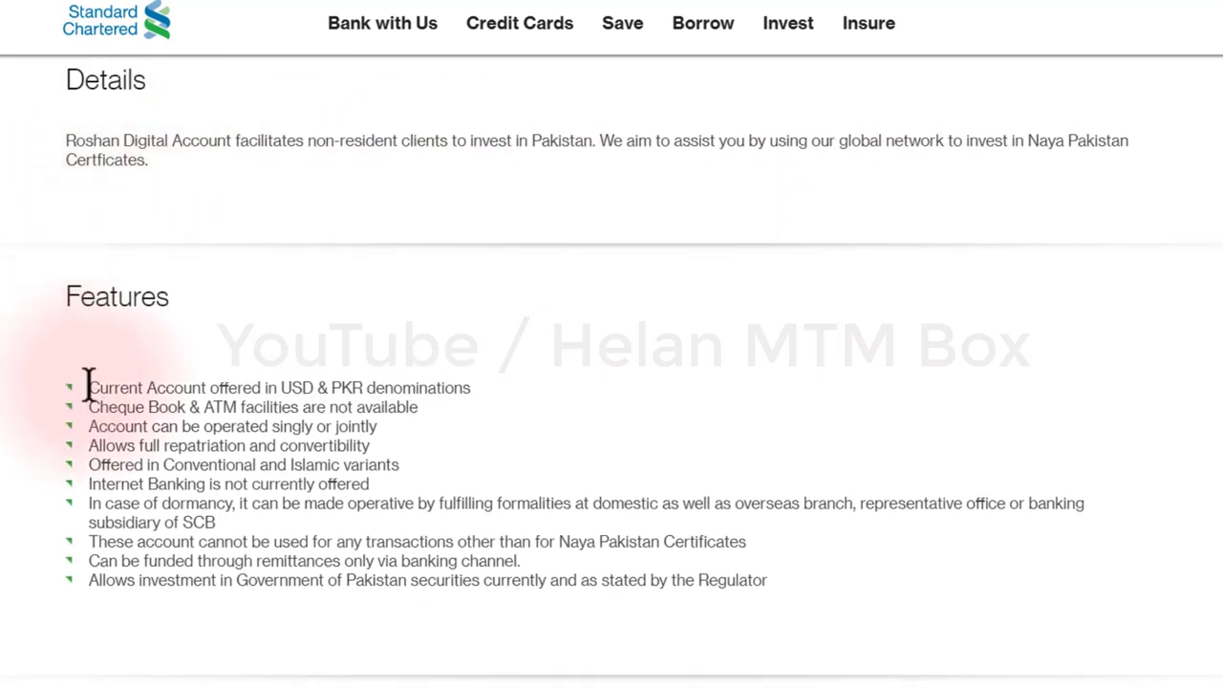
Step: Highlight each feature: USD & PKR denominations, cheque book/ATM, joint operation, repatriation, Islamic variants, internet banking
left_click_drag(88, 387, 494, 399)
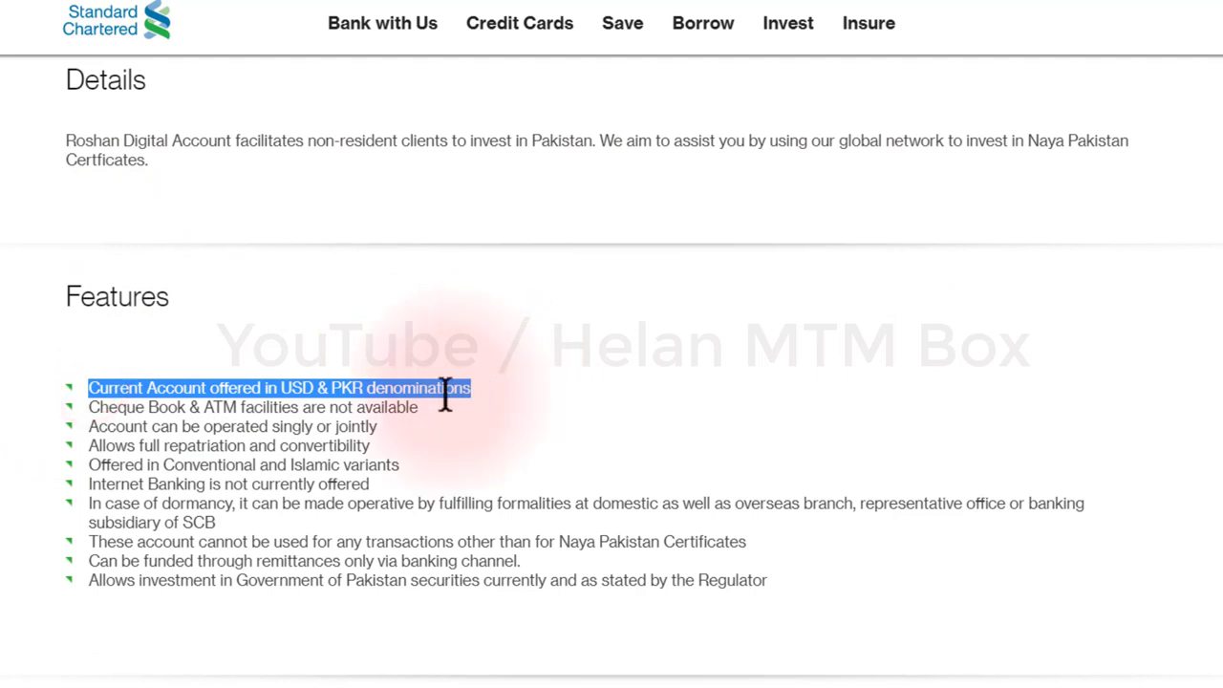
left_click_drag(419, 407, 89, 408)
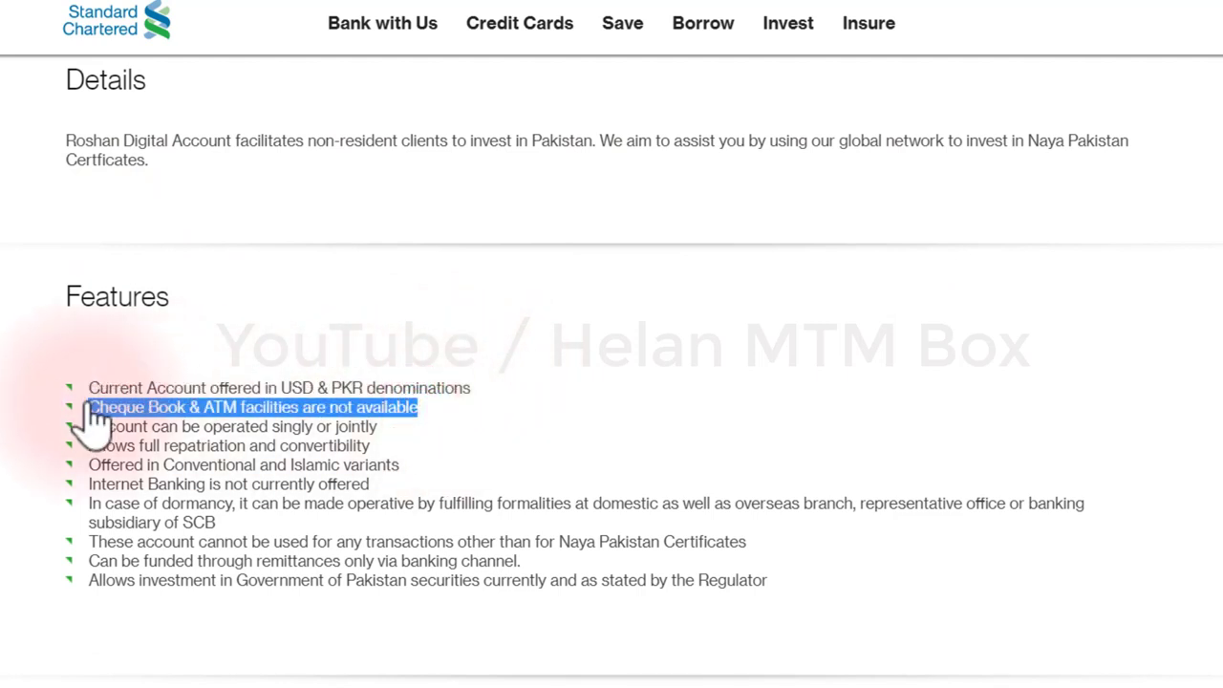
left_click_drag(378, 427, 89, 449)
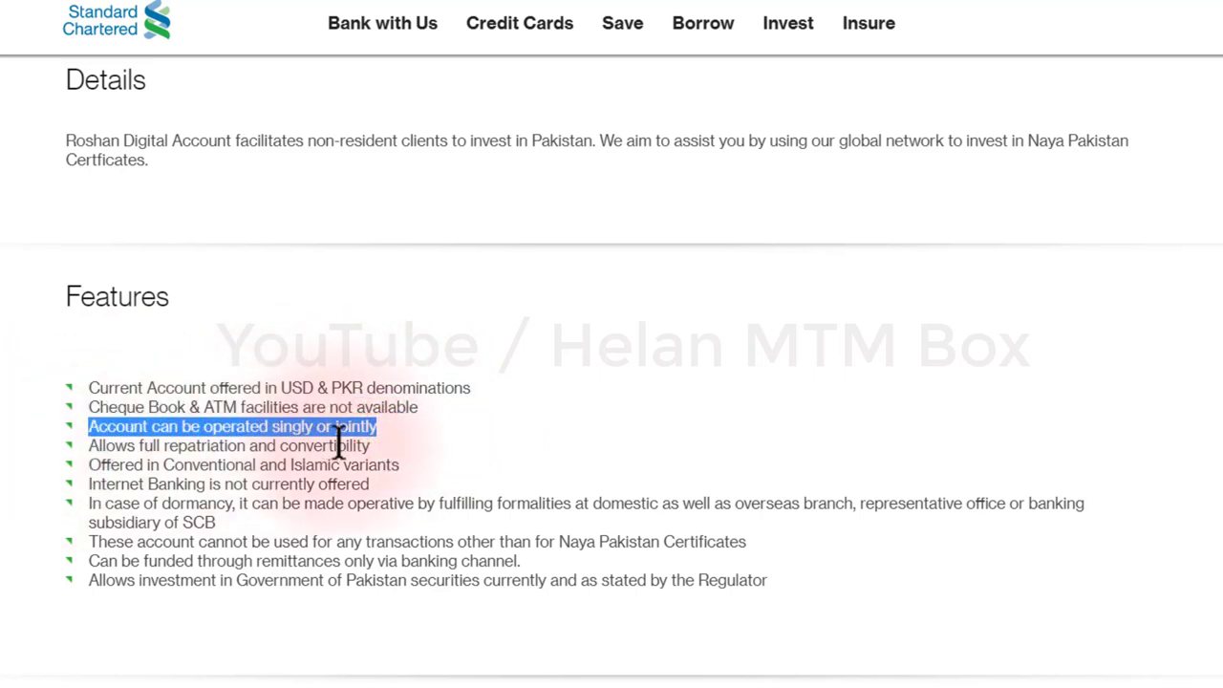
left_click_drag(372, 446, 96, 449)
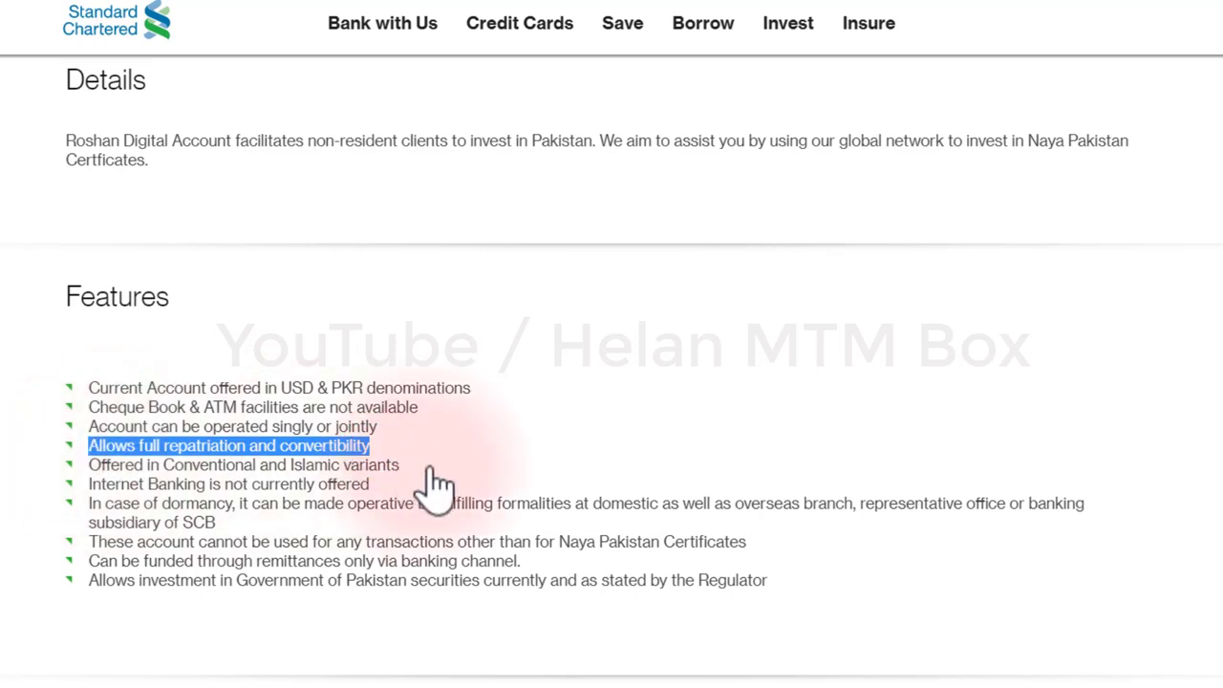
left_click_drag(406, 466, 75, 489)
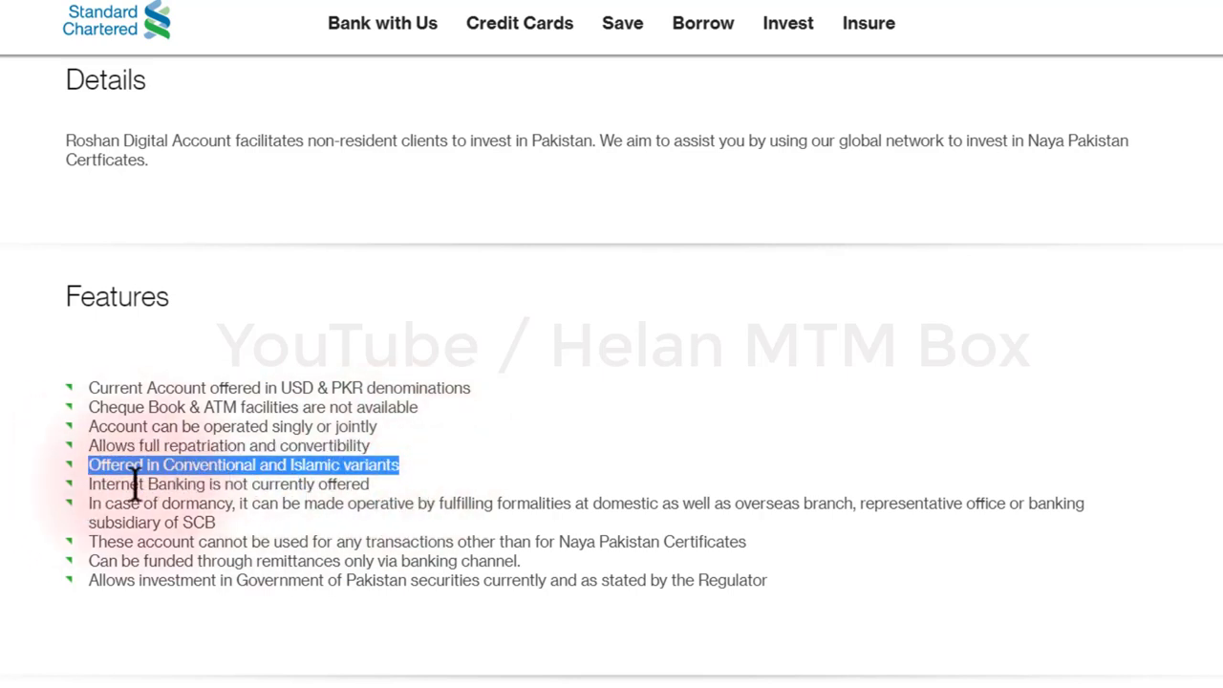
left_click_drag(371, 484, 86, 495)
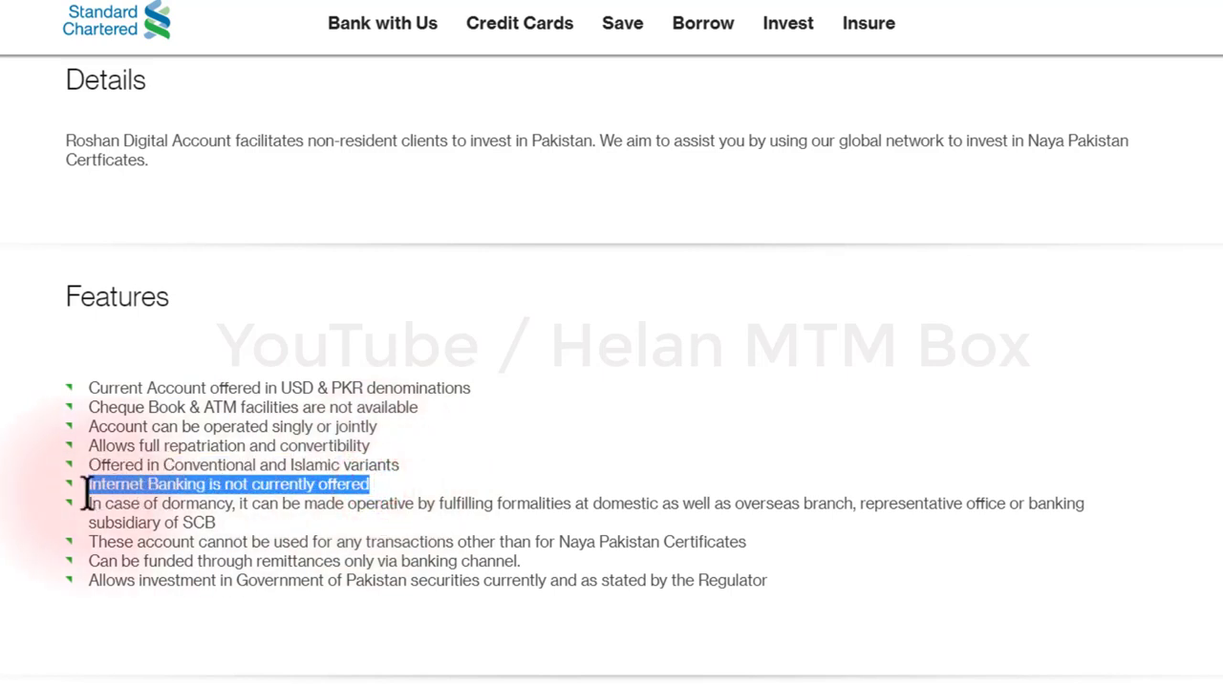
left_click(241, 523)
left_click_drag(860, 582, 2, 478)
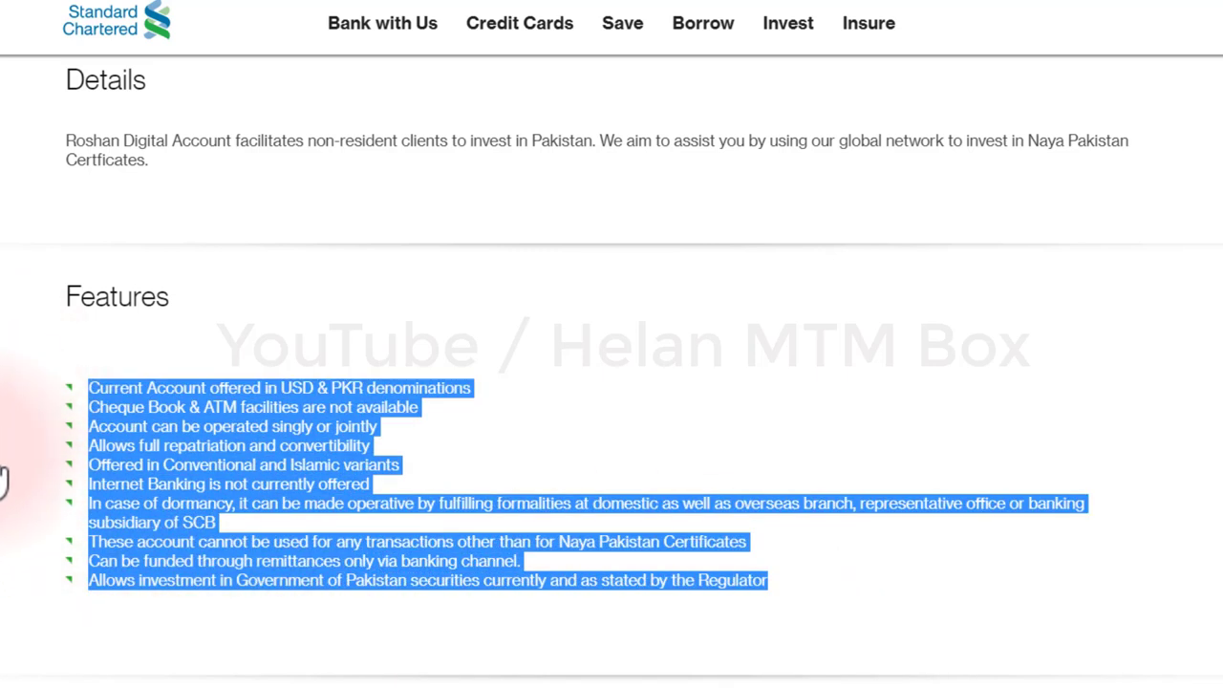
left_click(3, 481)
Step: Review the Eligibility and FAQs sections, then start the application with Apply Now
scroll(3, 480, "down", 5)
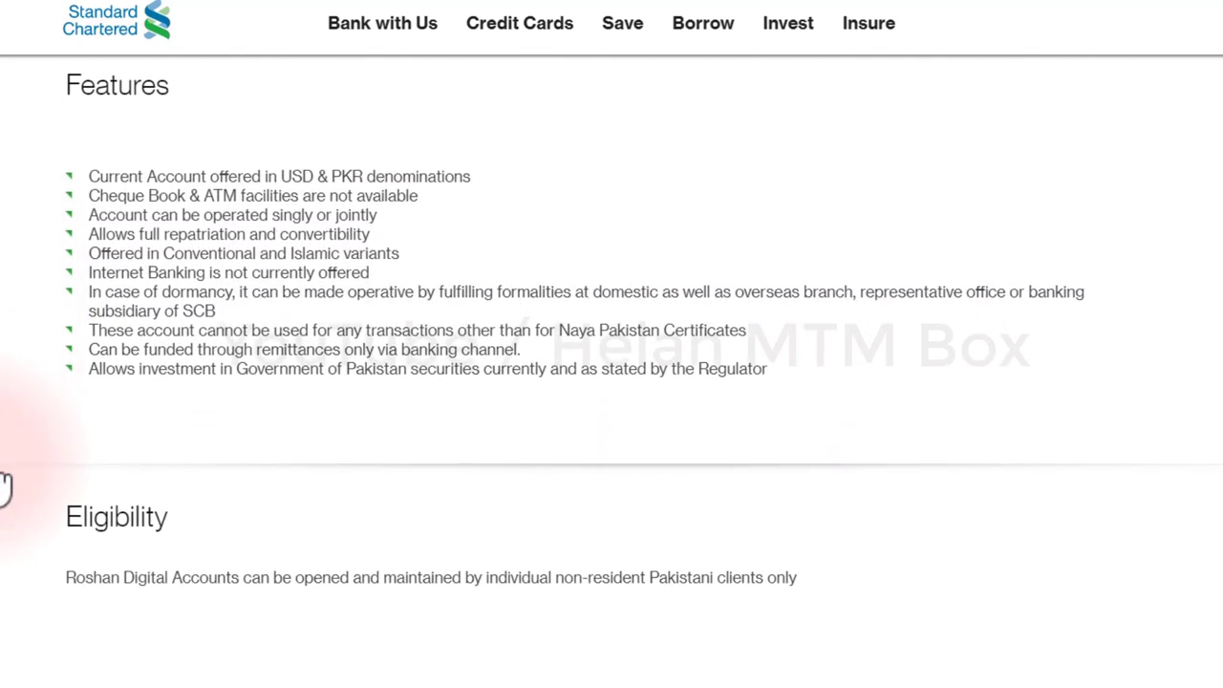
scroll(13, 450, "down", 4)
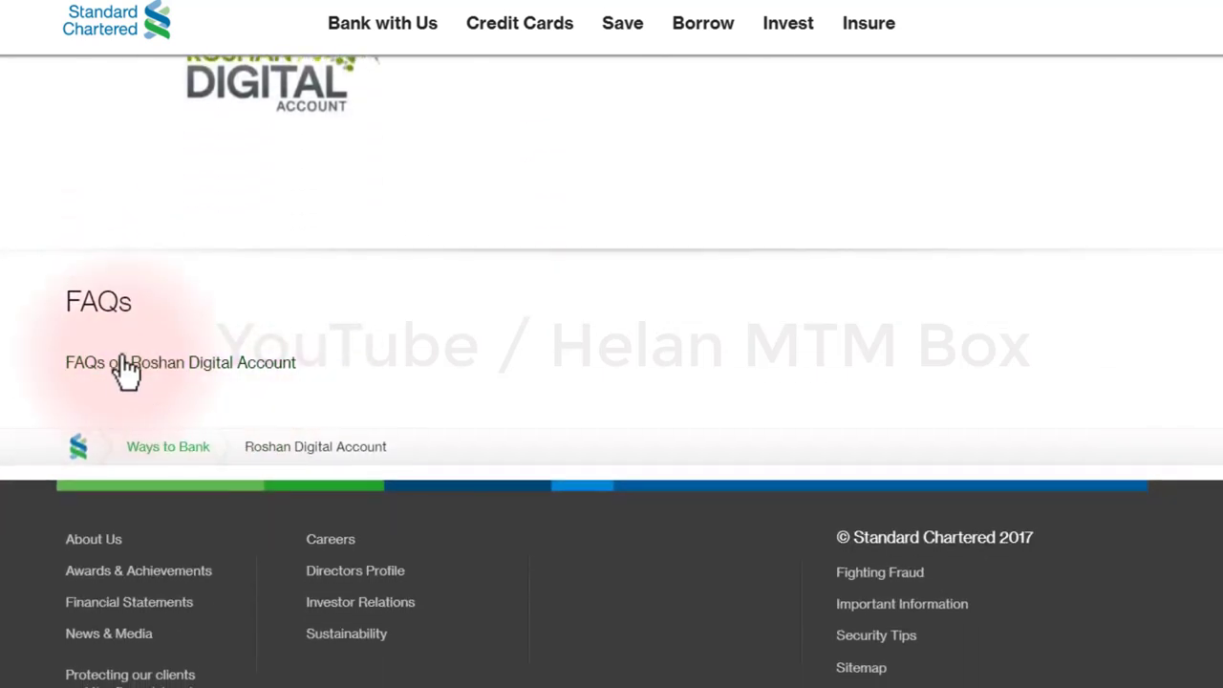
scroll(295, 469, "up", 8)
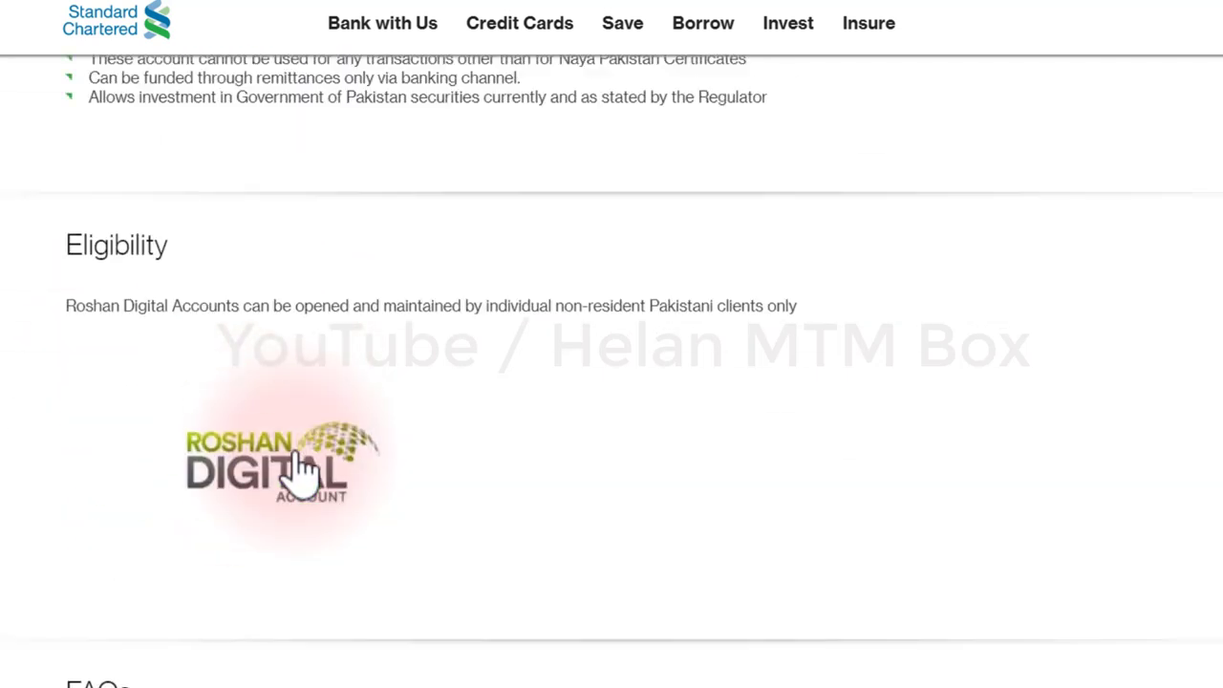
scroll(295, 470, "up", 5)
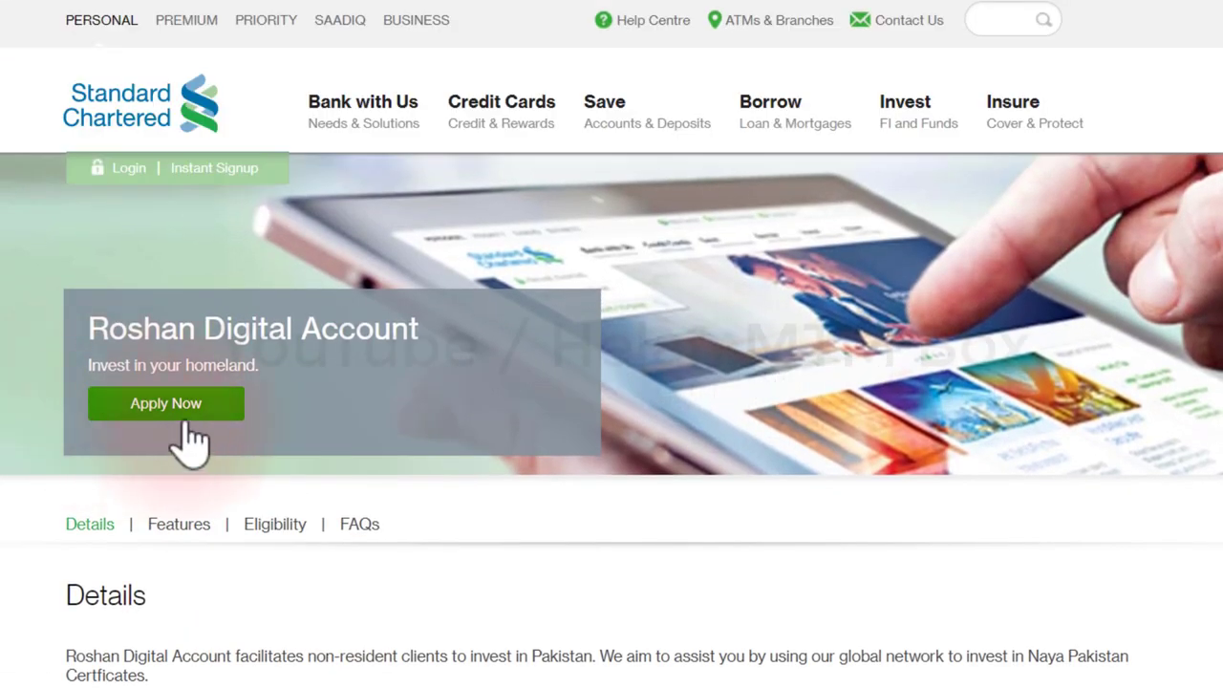
left_click(167, 406)
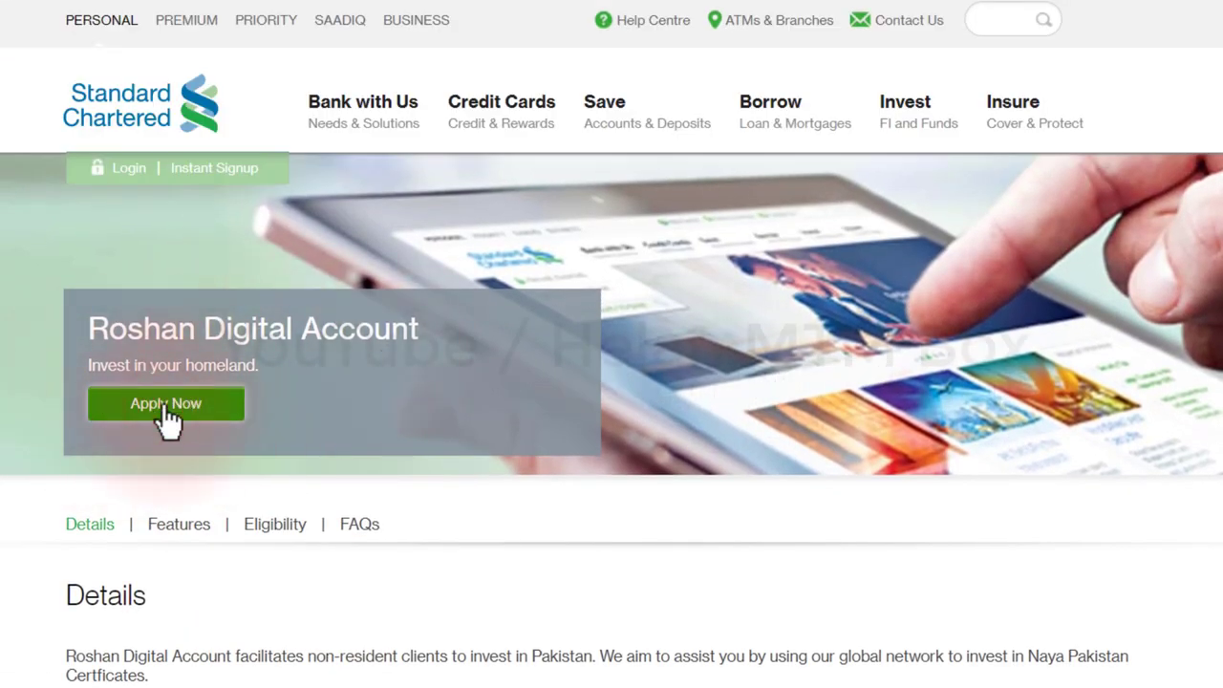
left_click(167, 409)
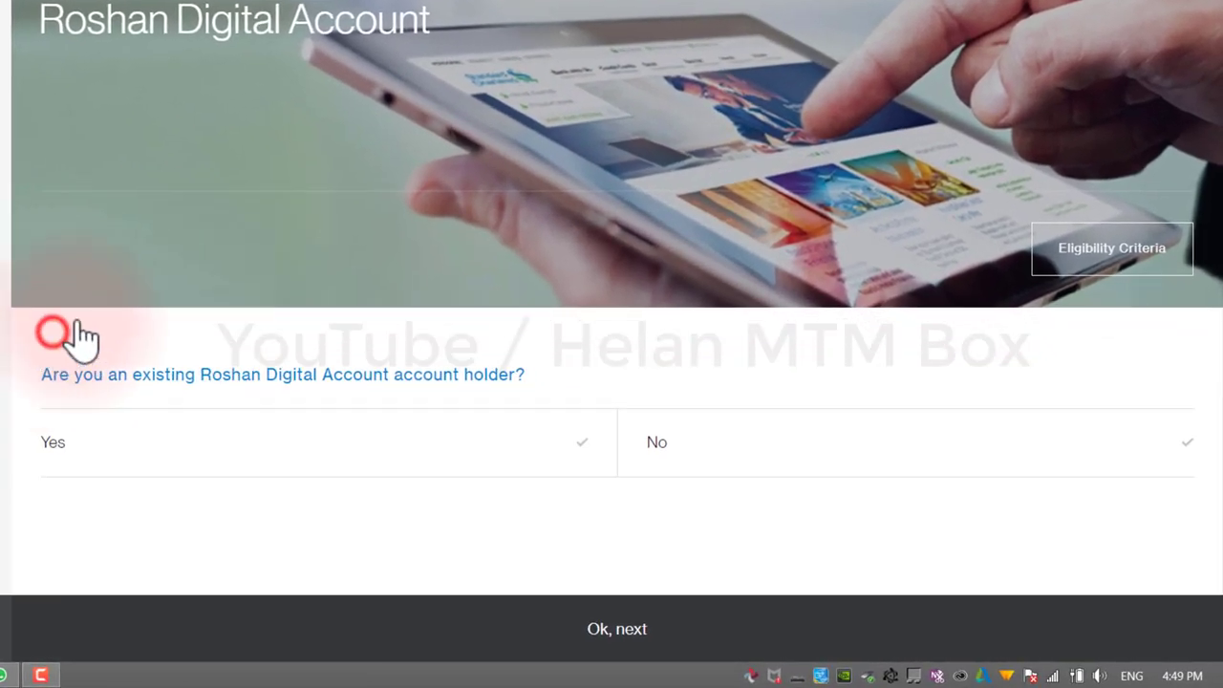
Step: Answer the existing-account-holder questions and dismiss the antivirus warning popup
left_click(80, 423)
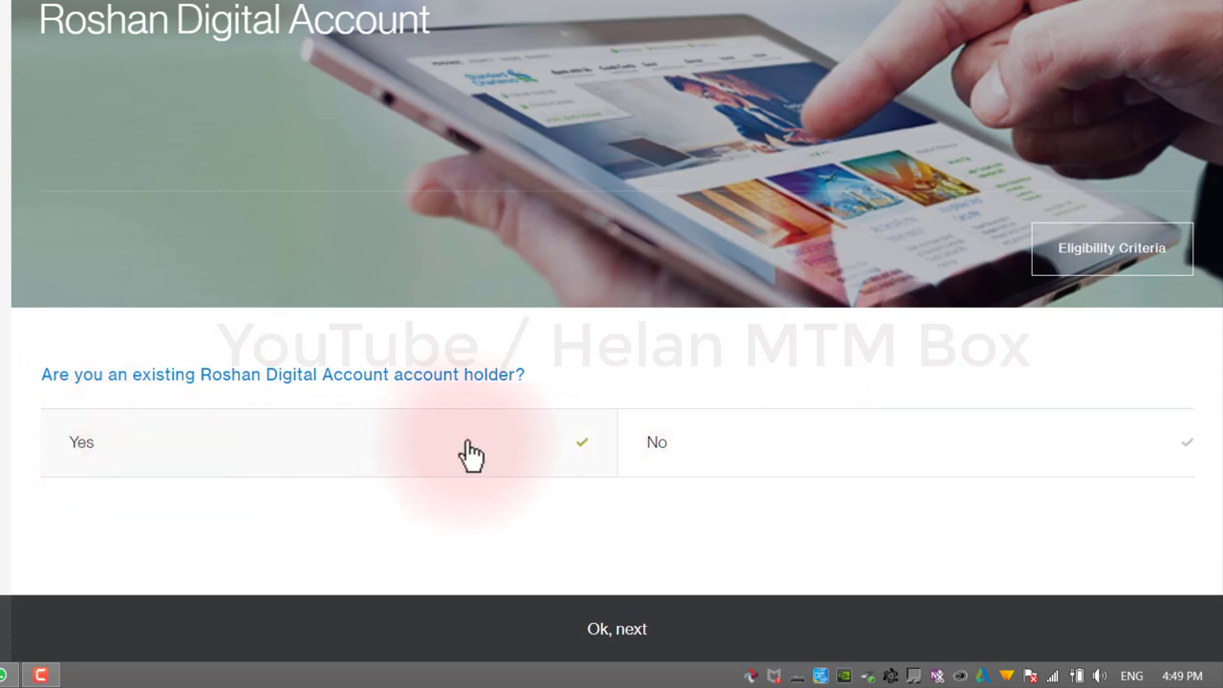
left_click(708, 446)
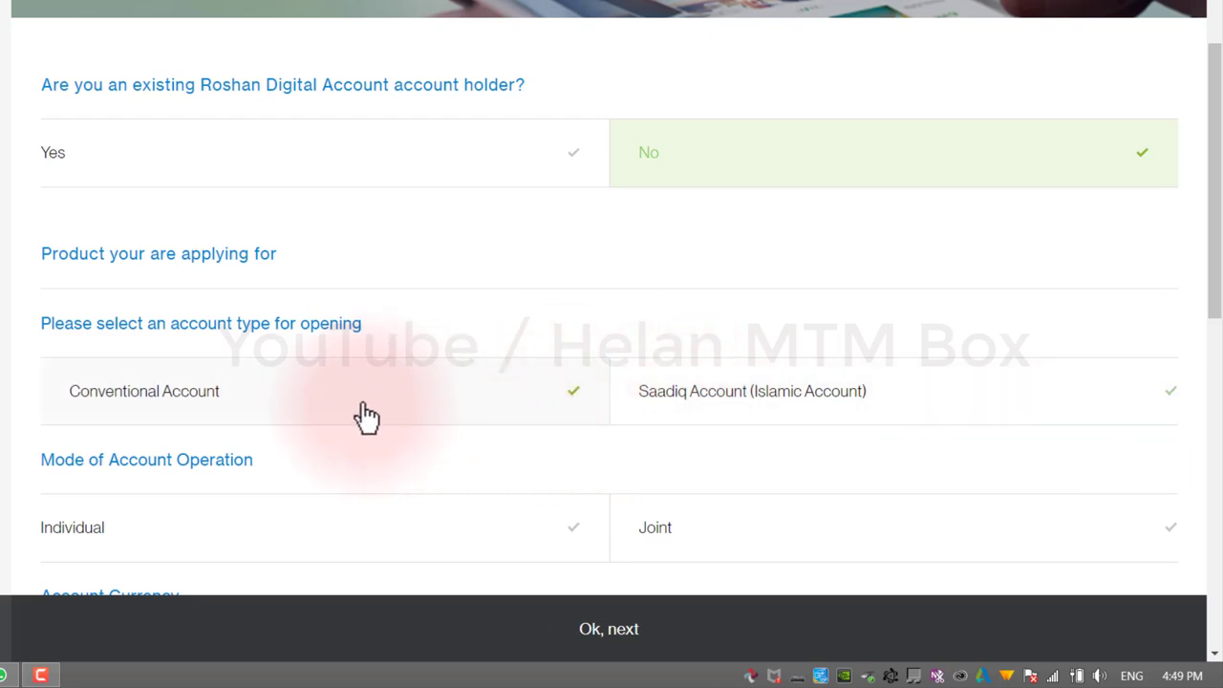
left_click(40, 674)
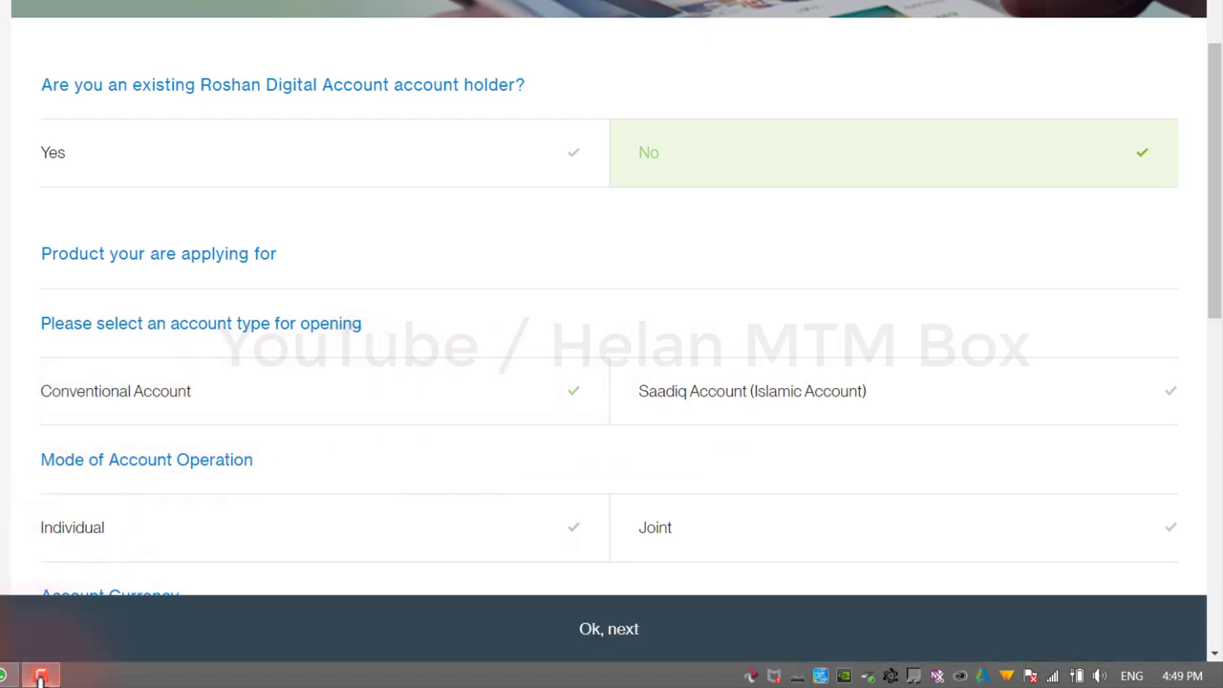
left_click(1147, 604)
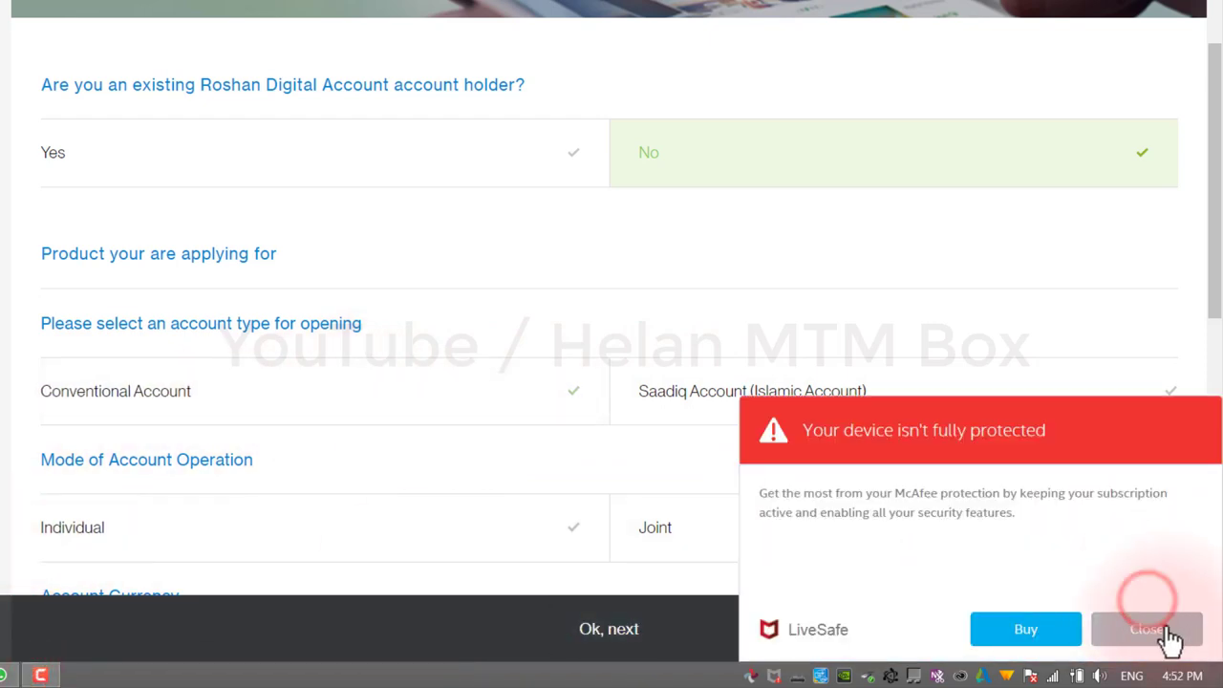
left_click(1157, 625)
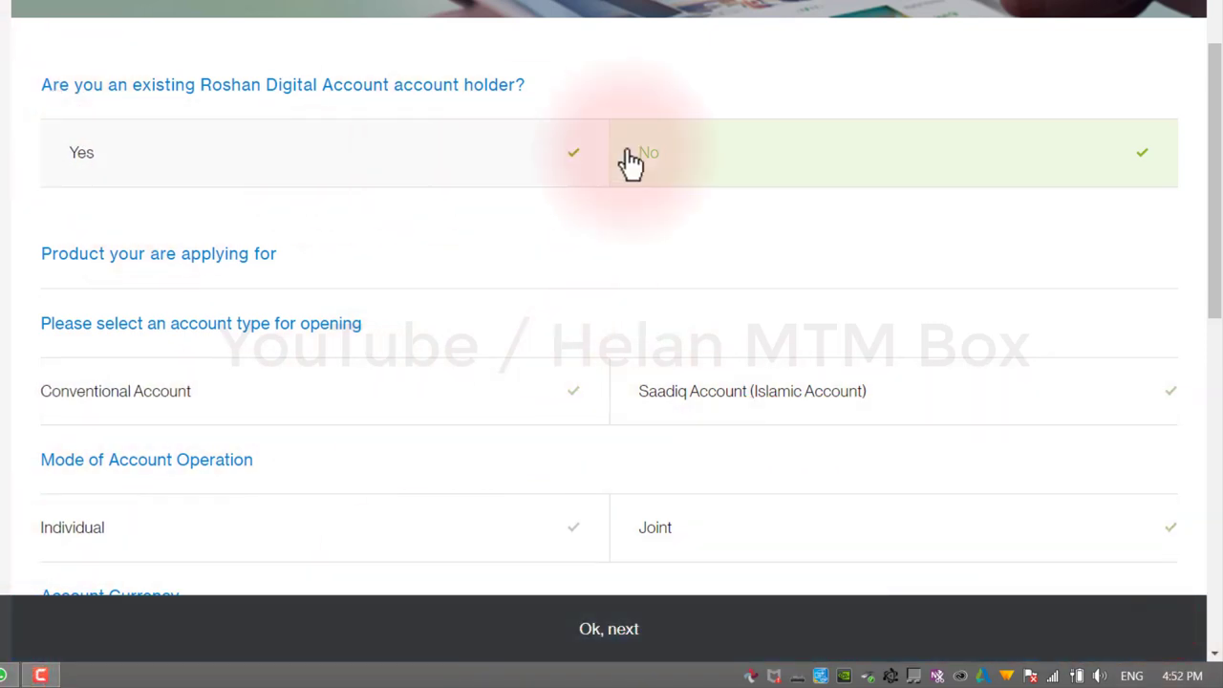
left_click_drag(1214, 169, 1210, 240)
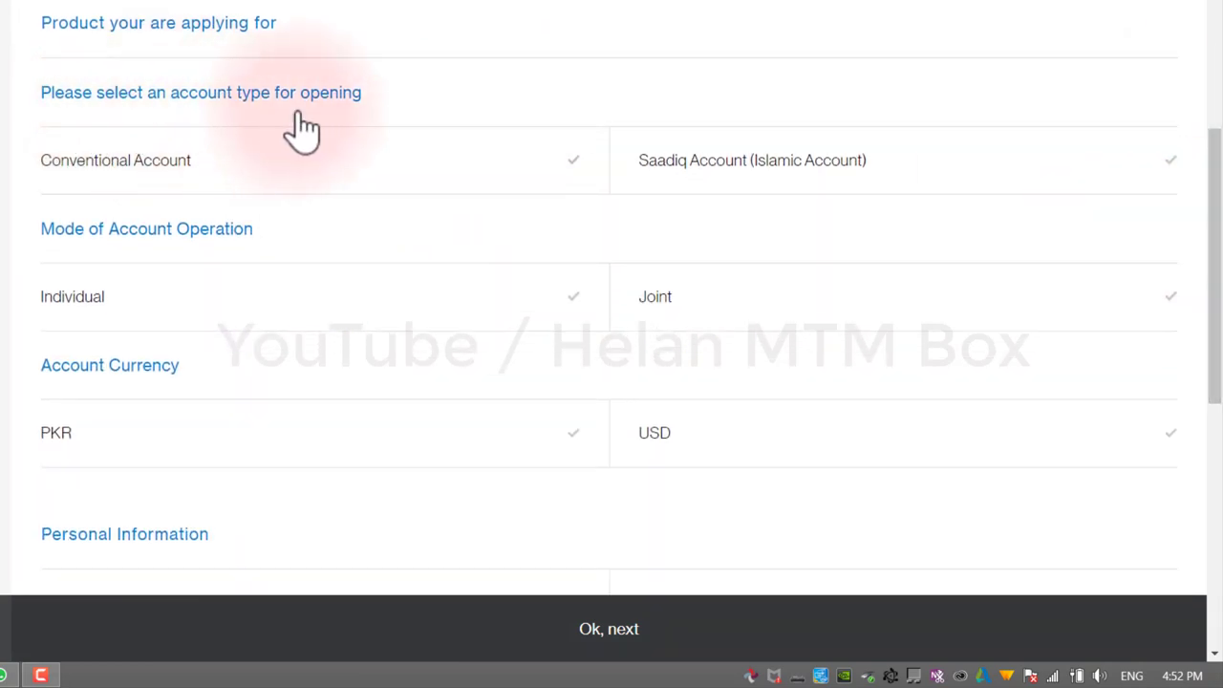
Step: Choose Conventional Account, Individual operation and PKR as the account currency
left_click(113, 163)
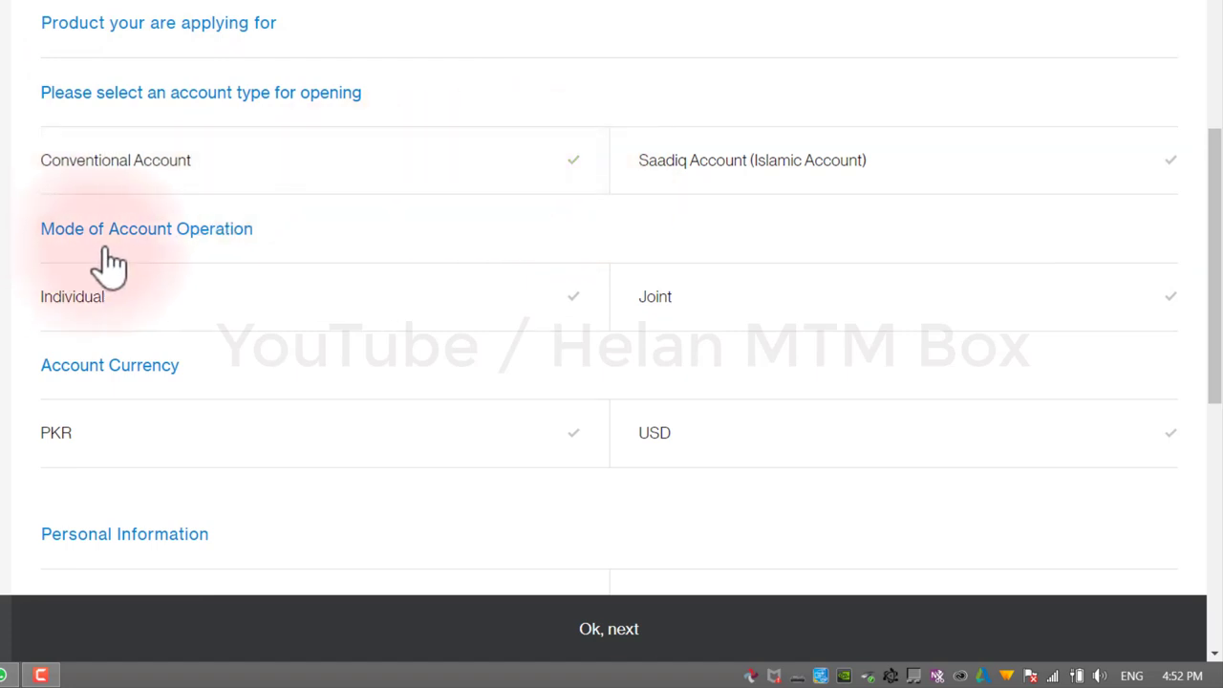
left_click(153, 315)
left_click(761, 314)
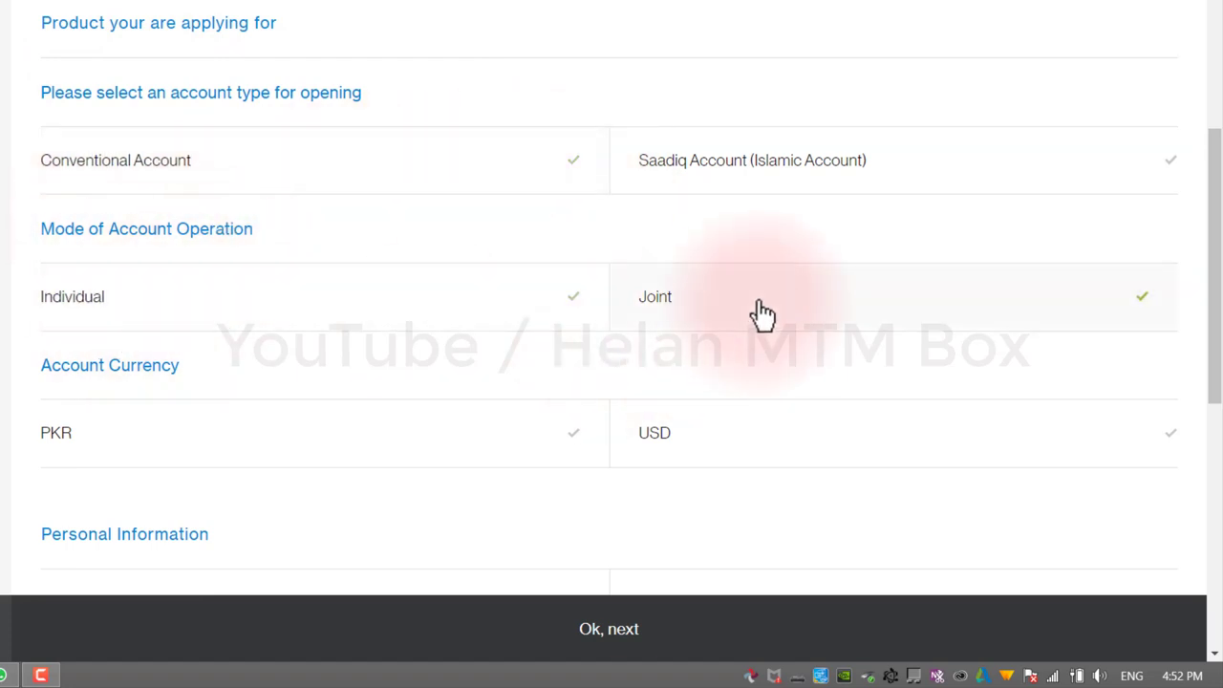
left_click(314, 309)
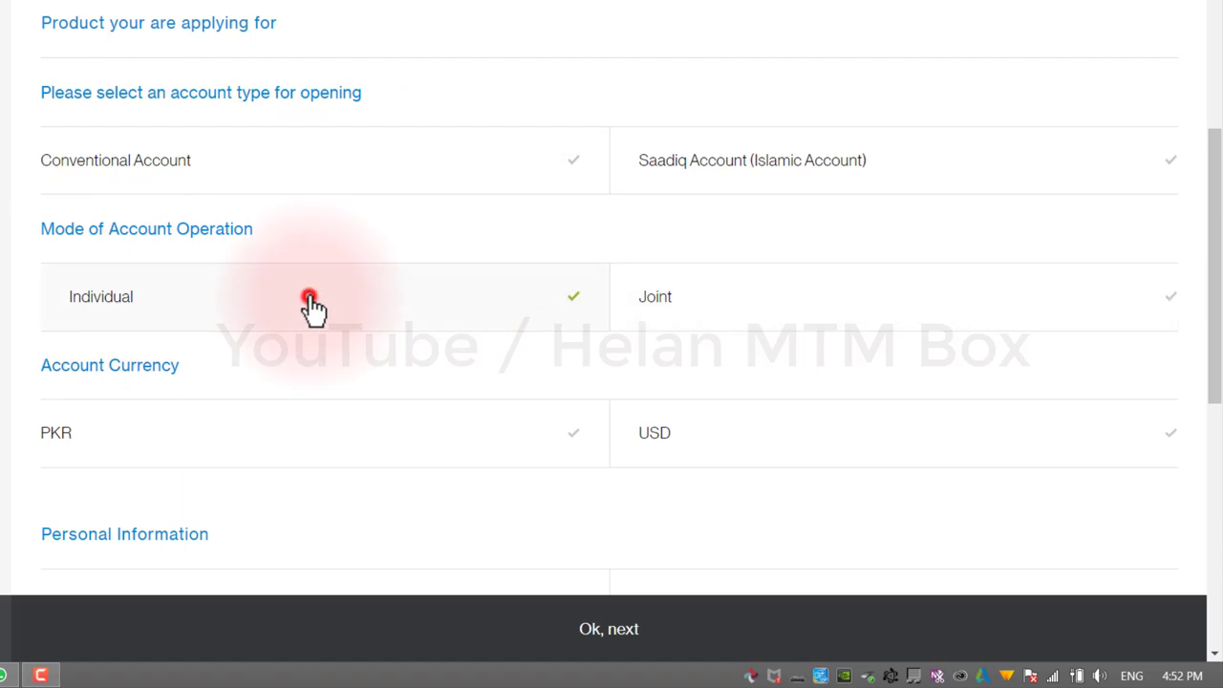
scroll(314, 308, "down", 2)
left_click(316, 304)
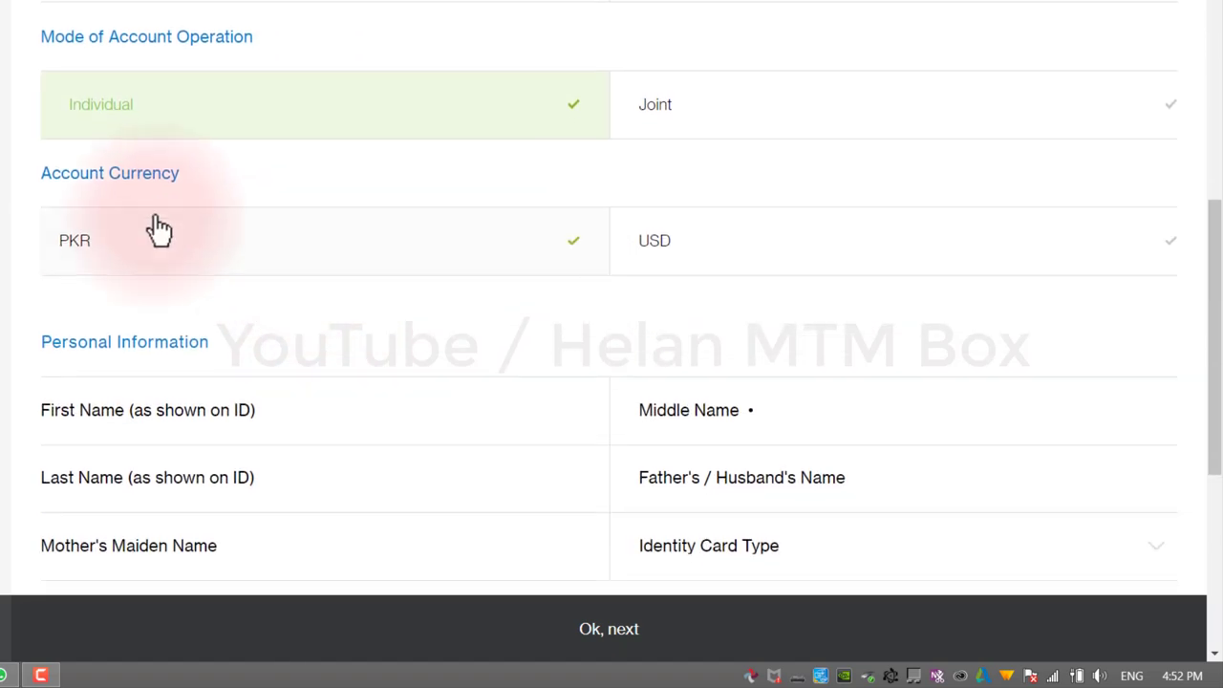
left_click(745, 272)
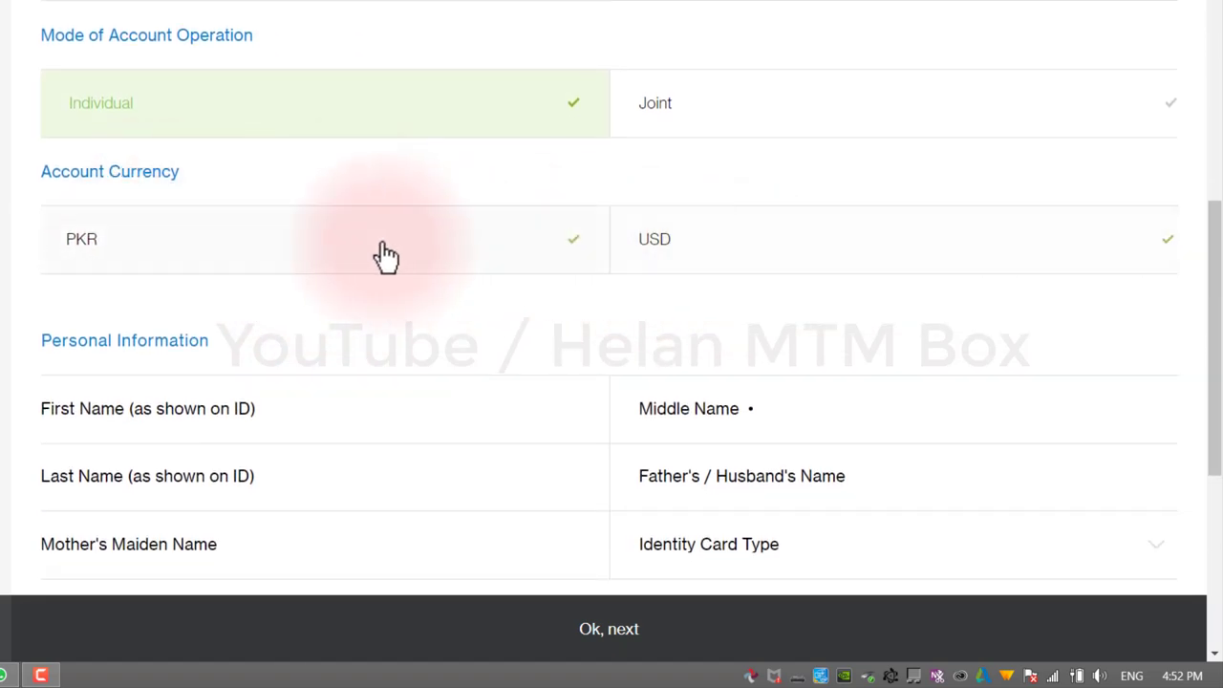
left_click(315, 263)
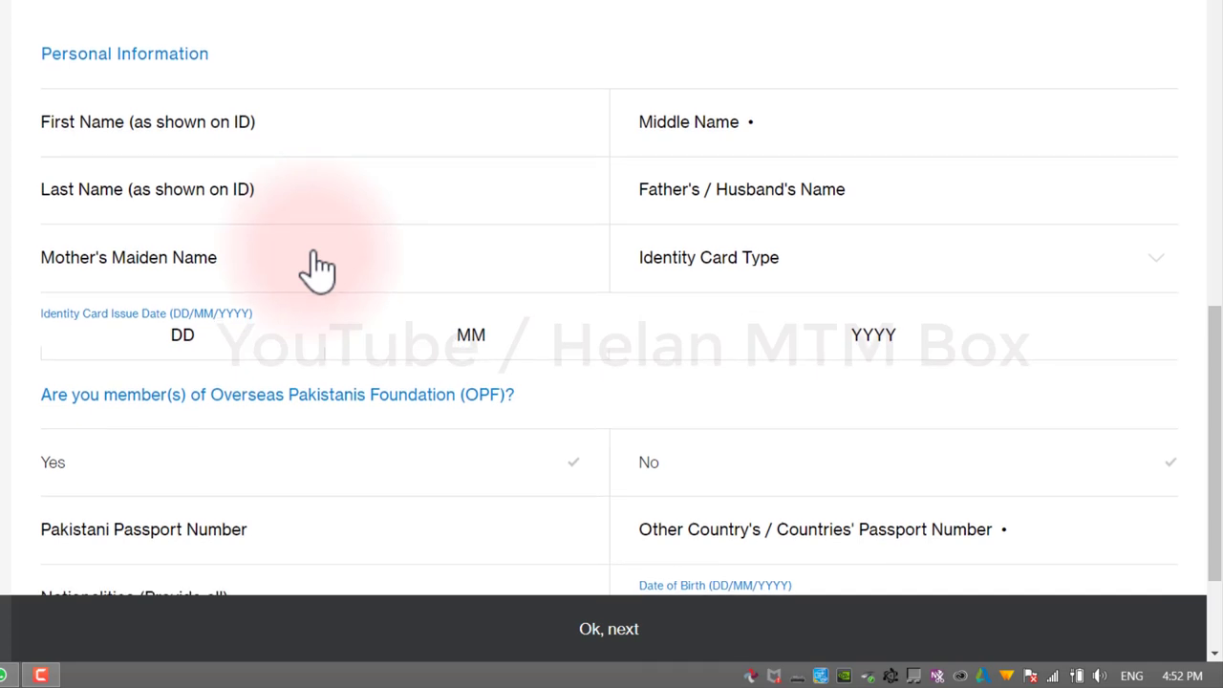
Step: Fill in the applicant's first and last names, father's name and mother's maiden name
left_click(318, 270)
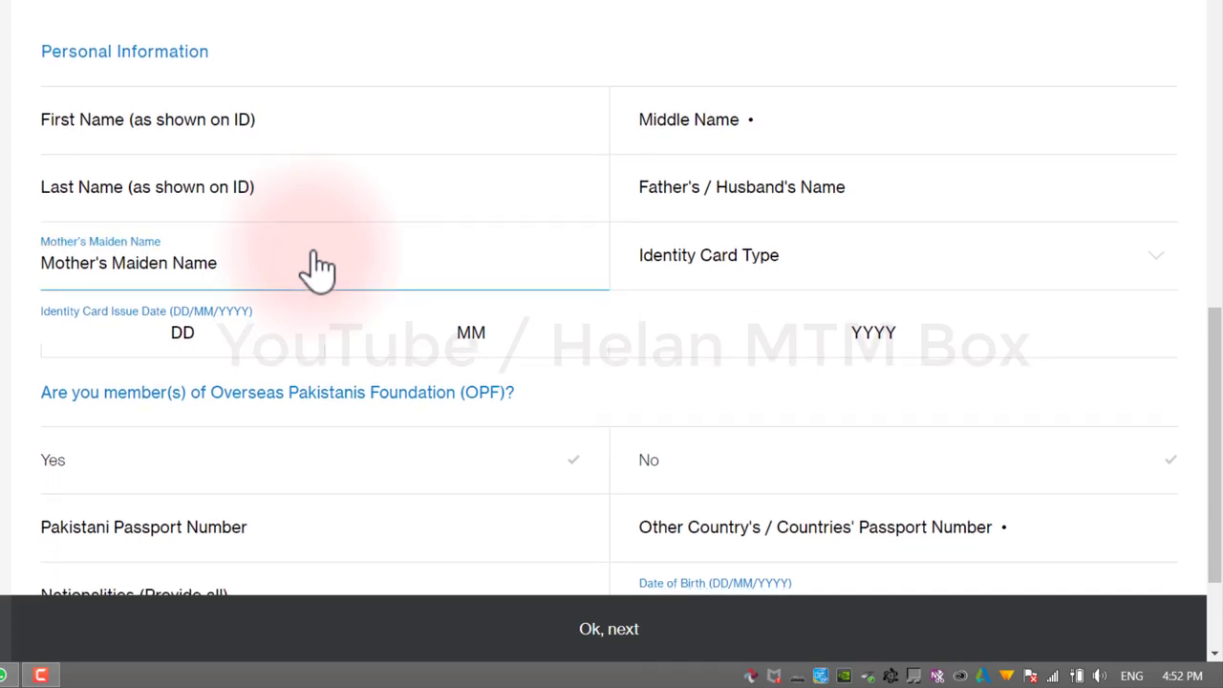
left_click(44, 129)
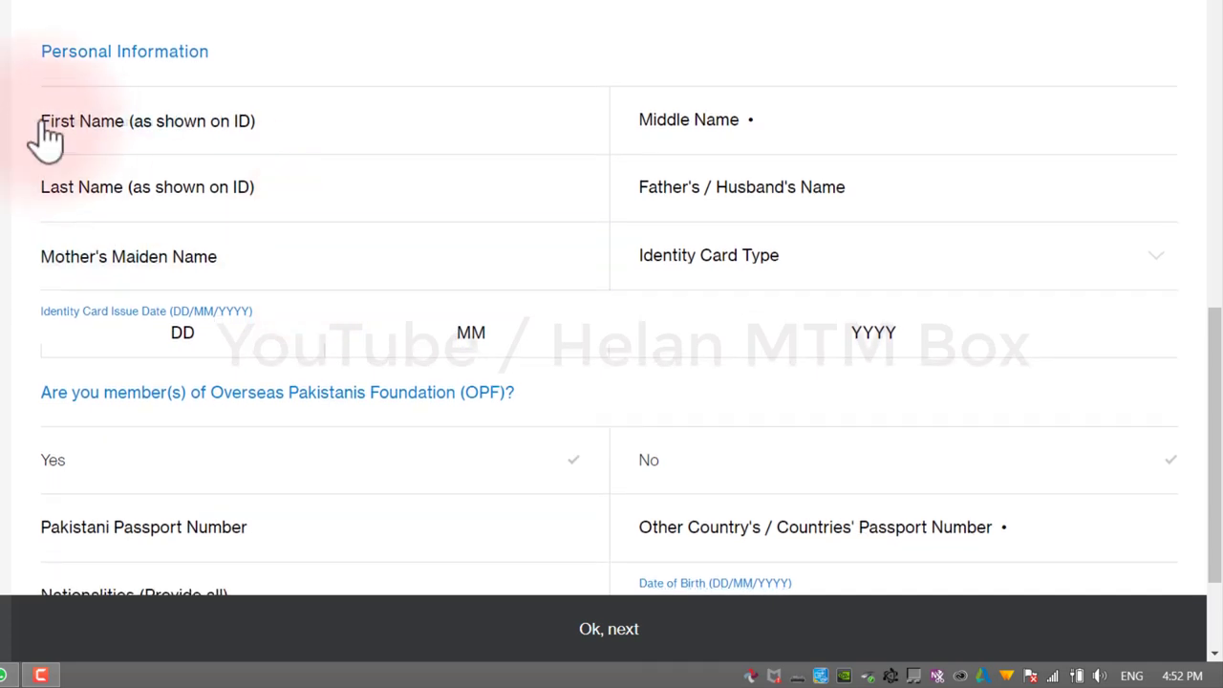
left_click(122, 133)
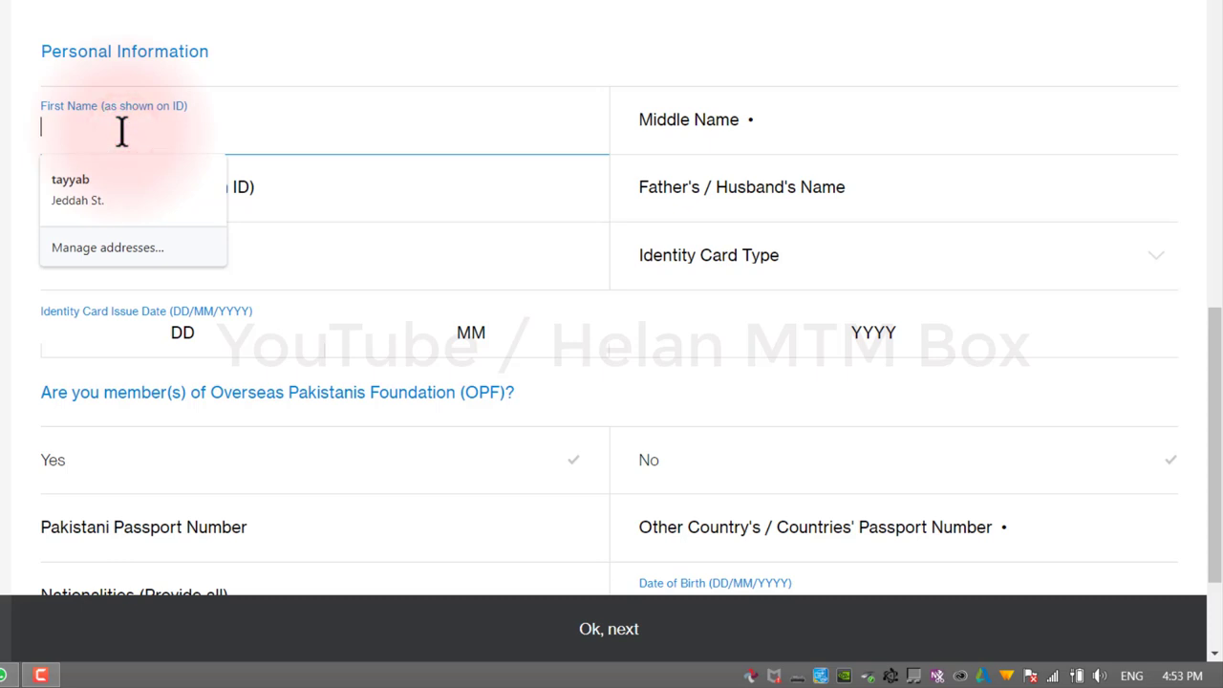
type("MUHAMMAD")
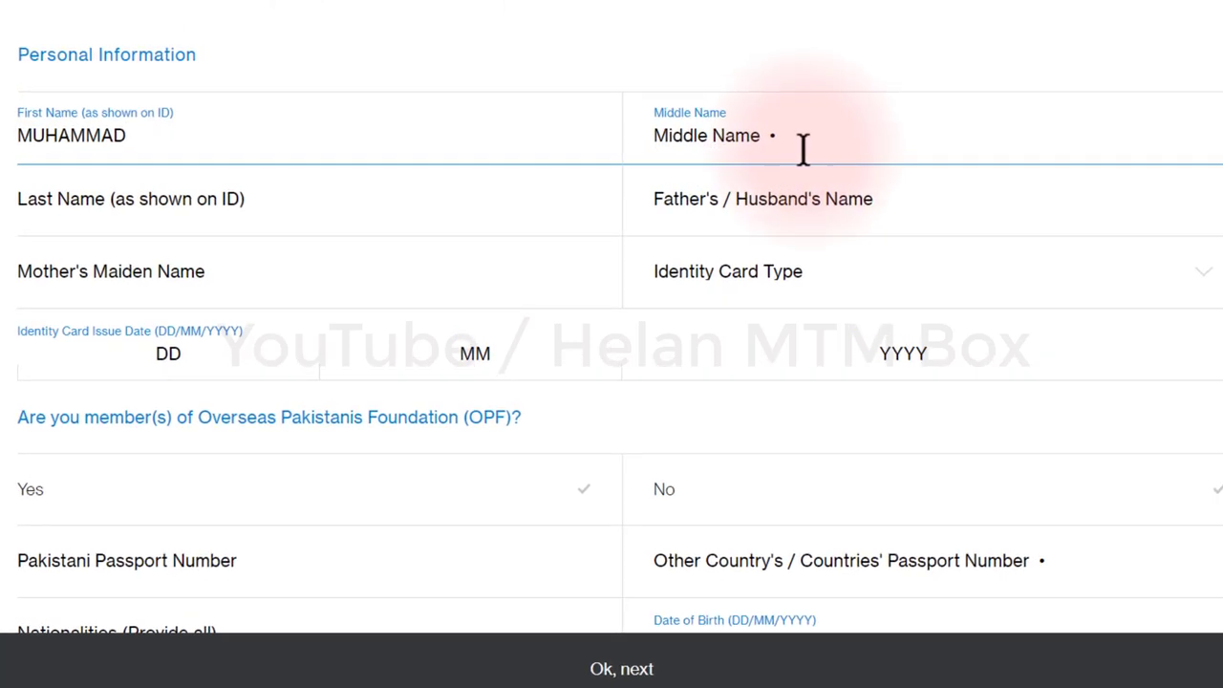
left_click(273, 224)
left_click(273, 224)
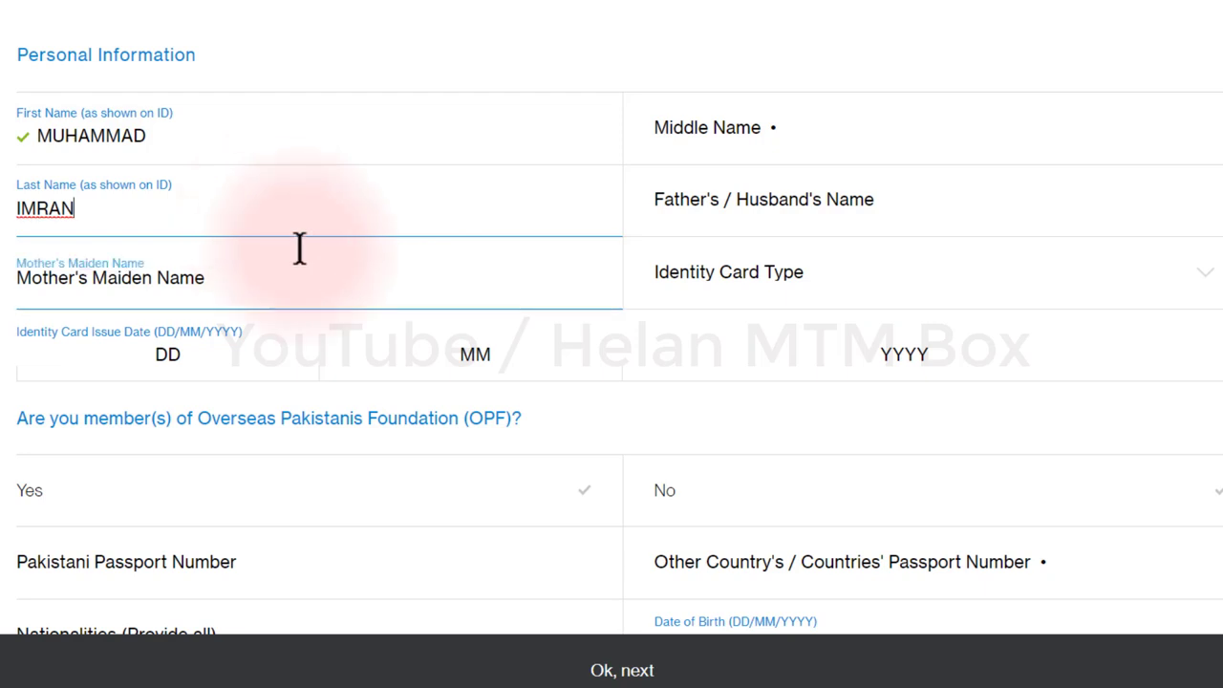
left_click(767, 213)
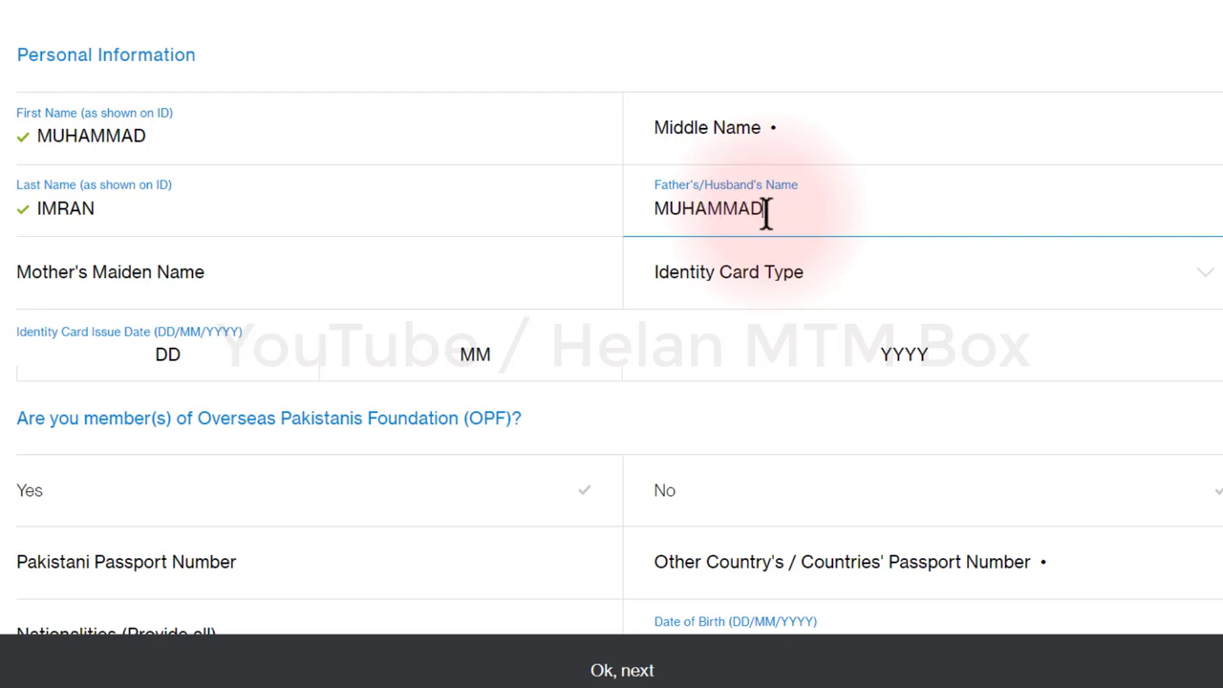
left_click(63, 286)
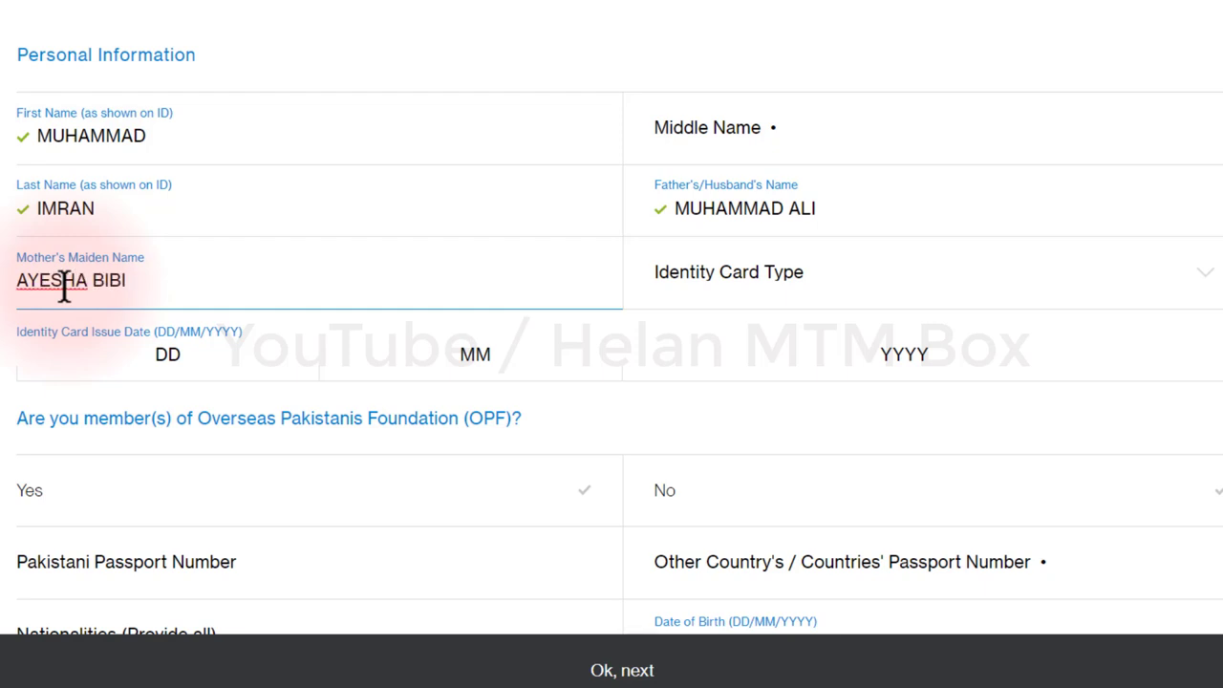
Step: Select CNIC as identity card type, enter the card number and issue date 12/05/2019
left_click(758, 301)
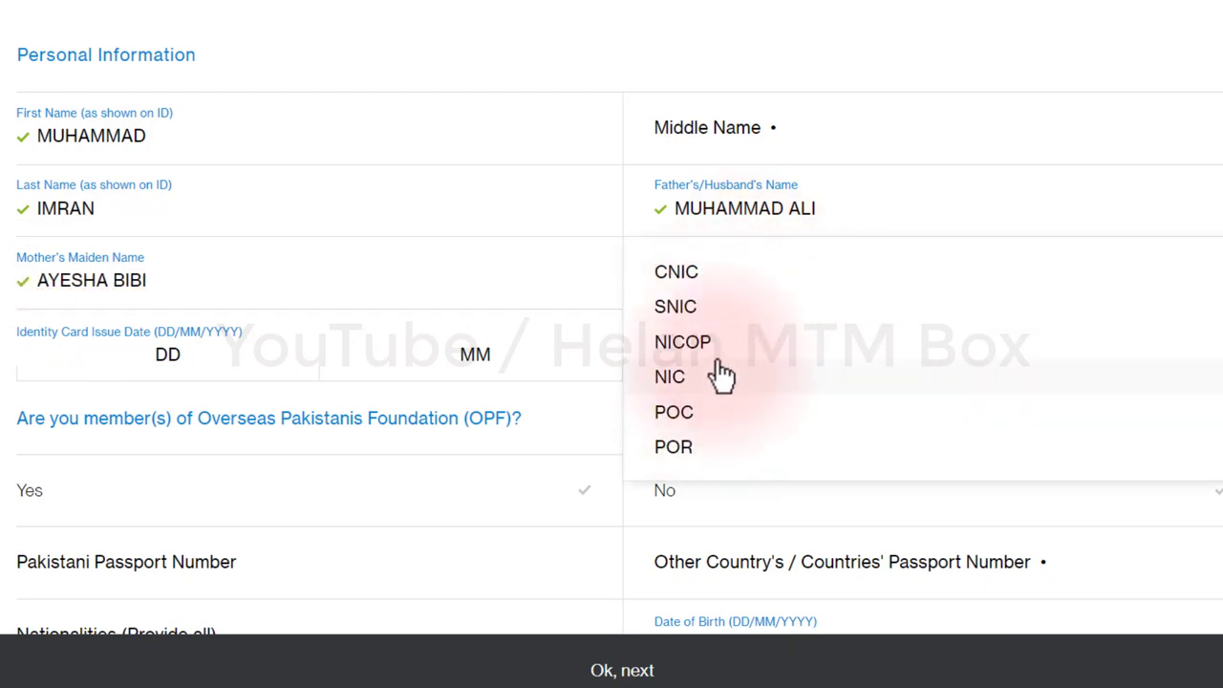
left_click(719, 279)
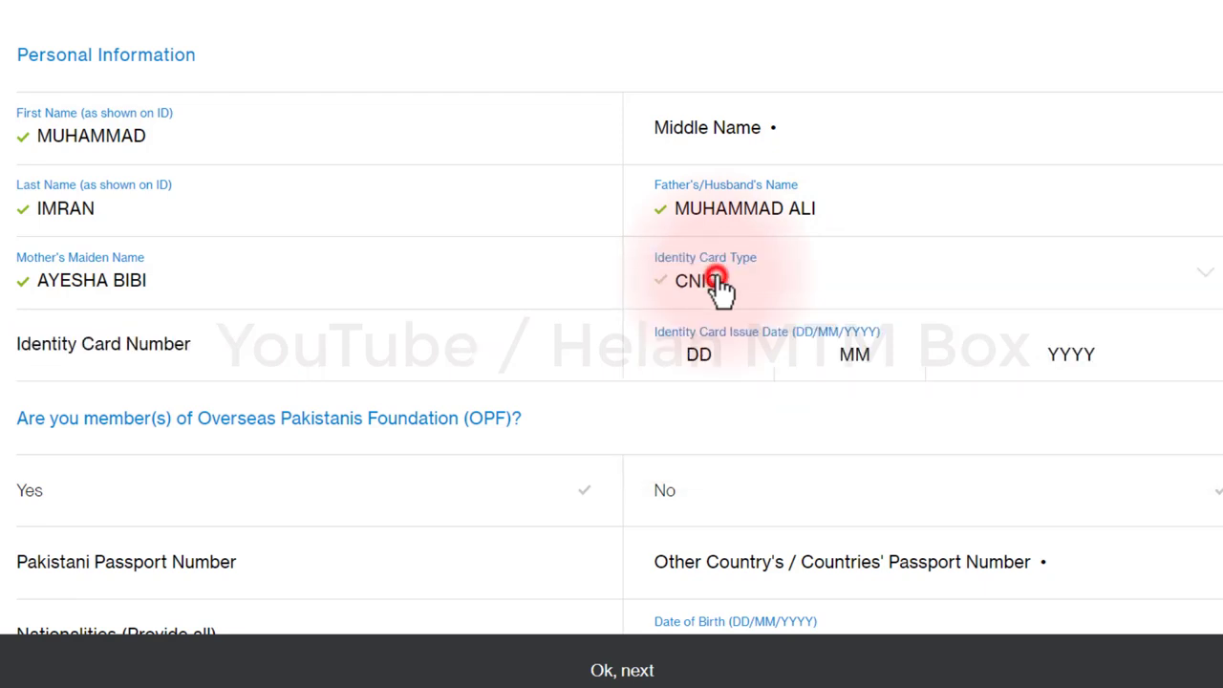
left_click(72, 373)
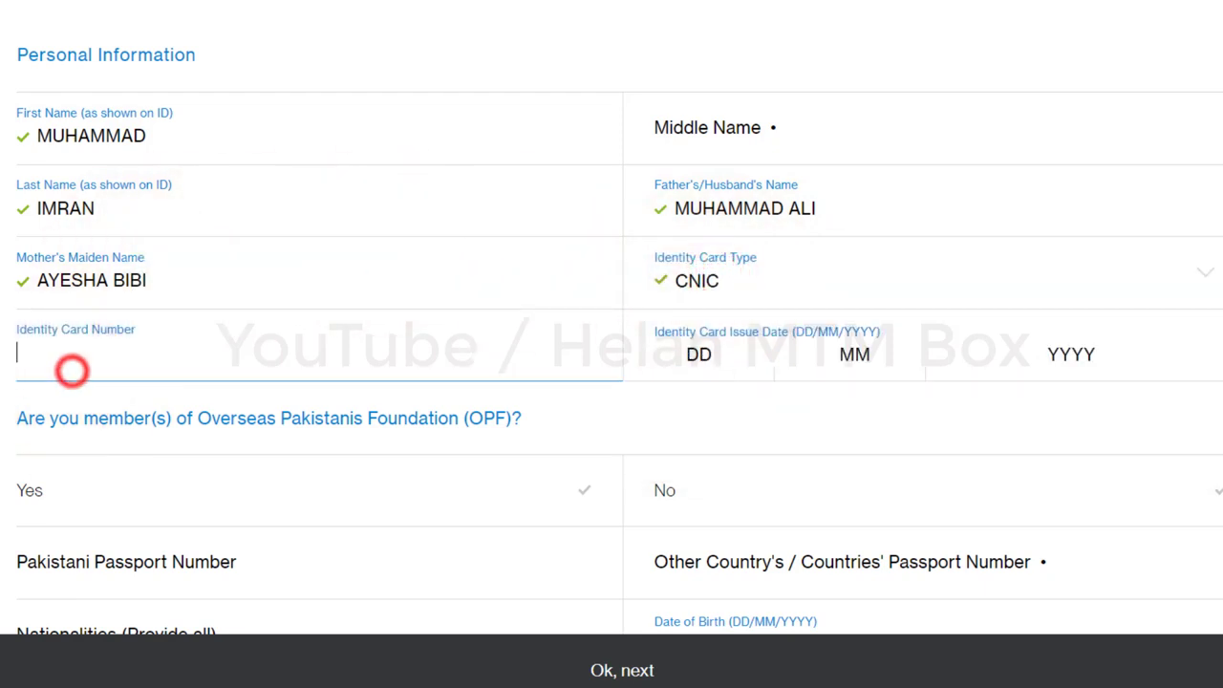
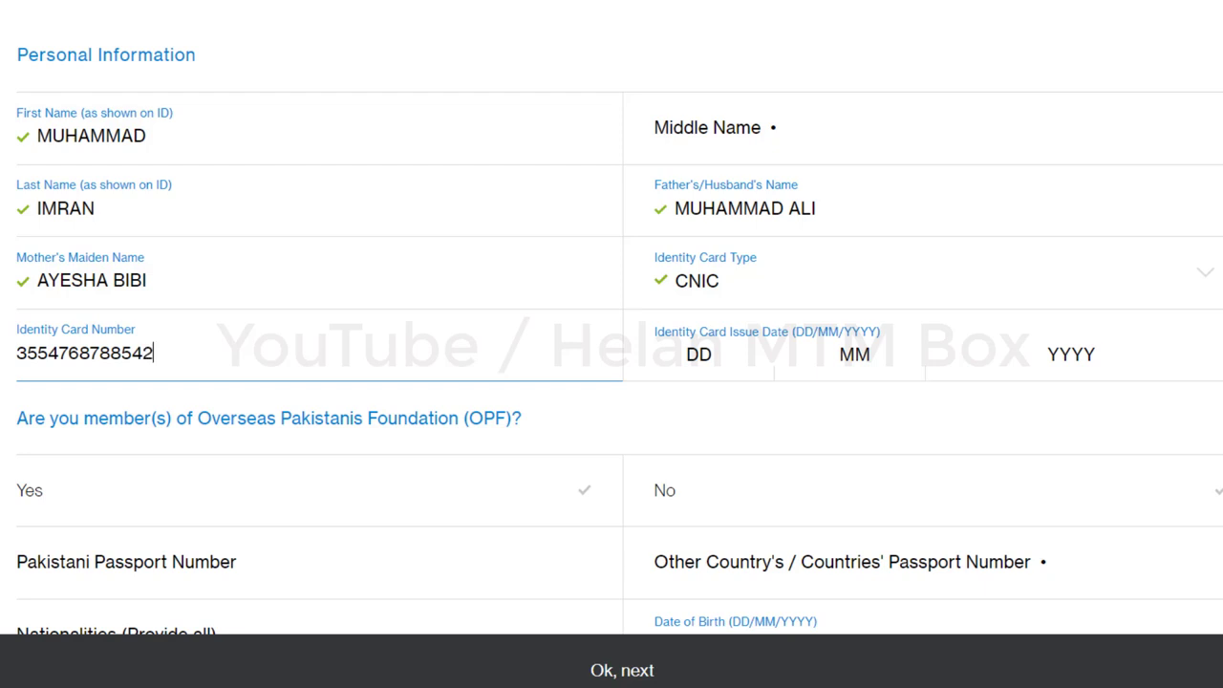
left_click(724, 362)
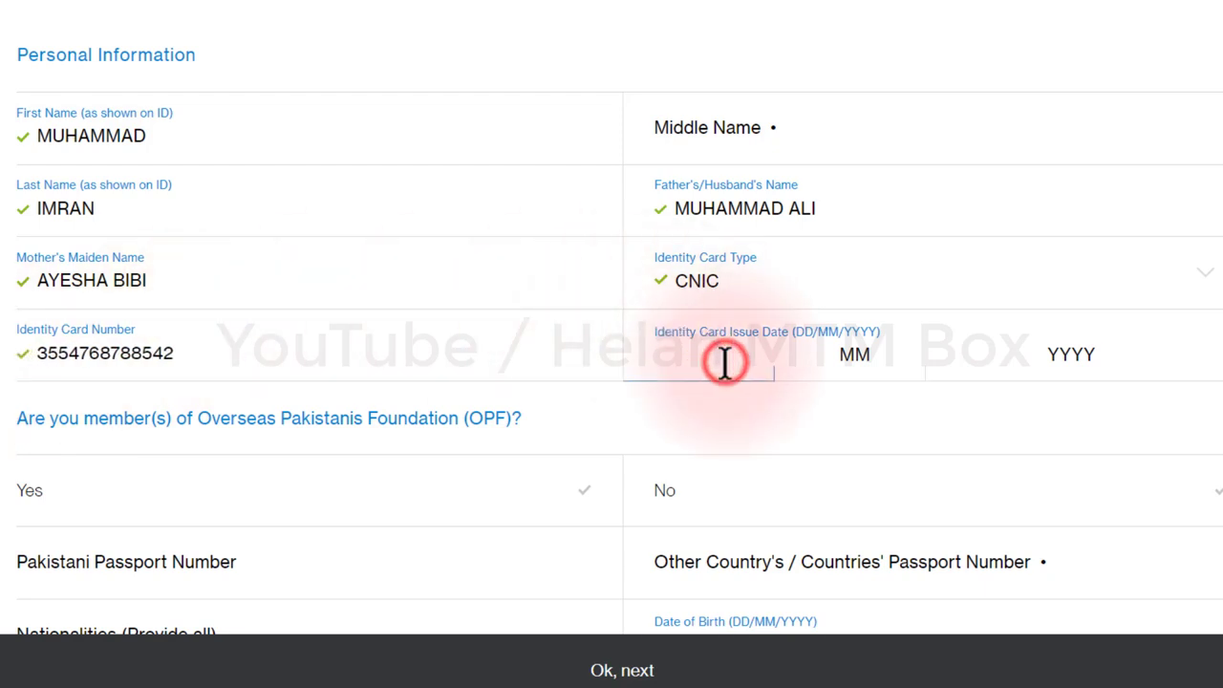
key("Tab")
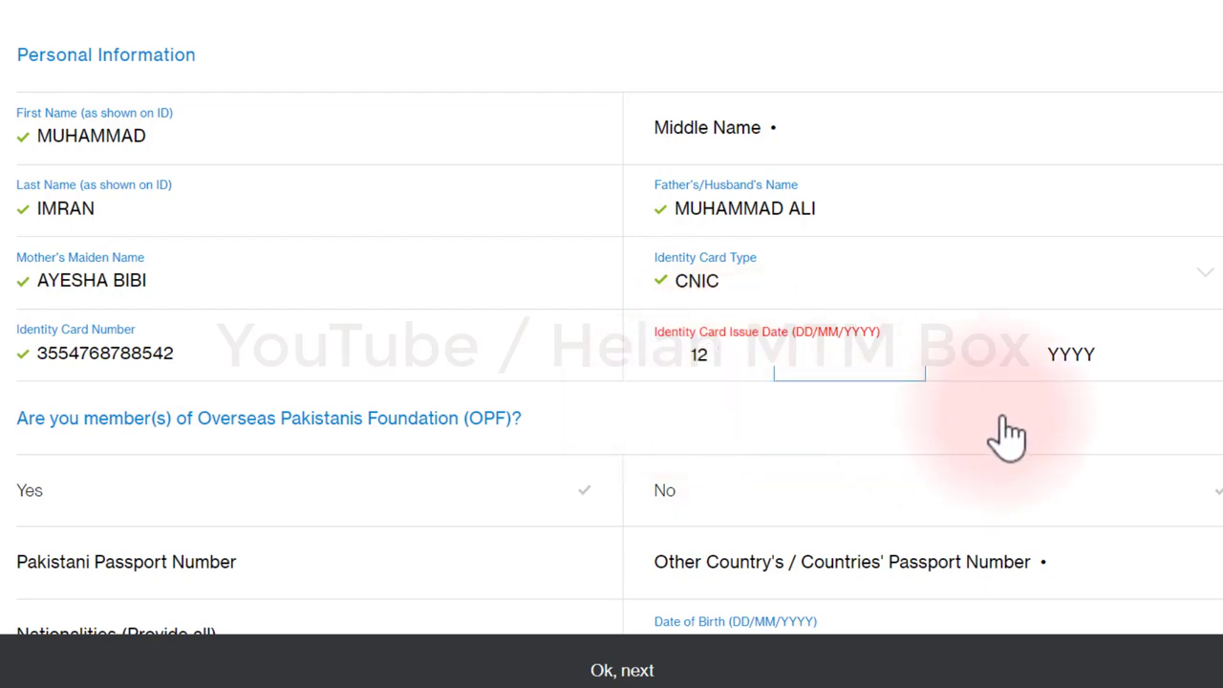
type("05")
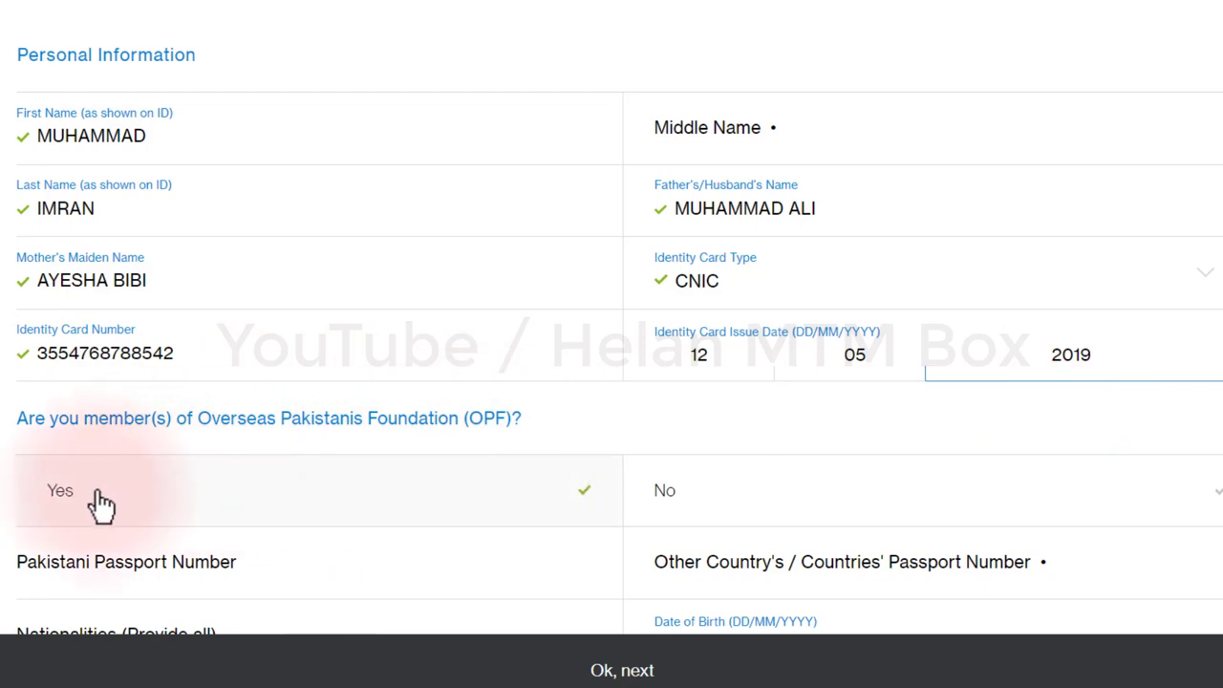
Step: Answer No to OPF membership and enter the passport number and nationalities
left_click(863, 506)
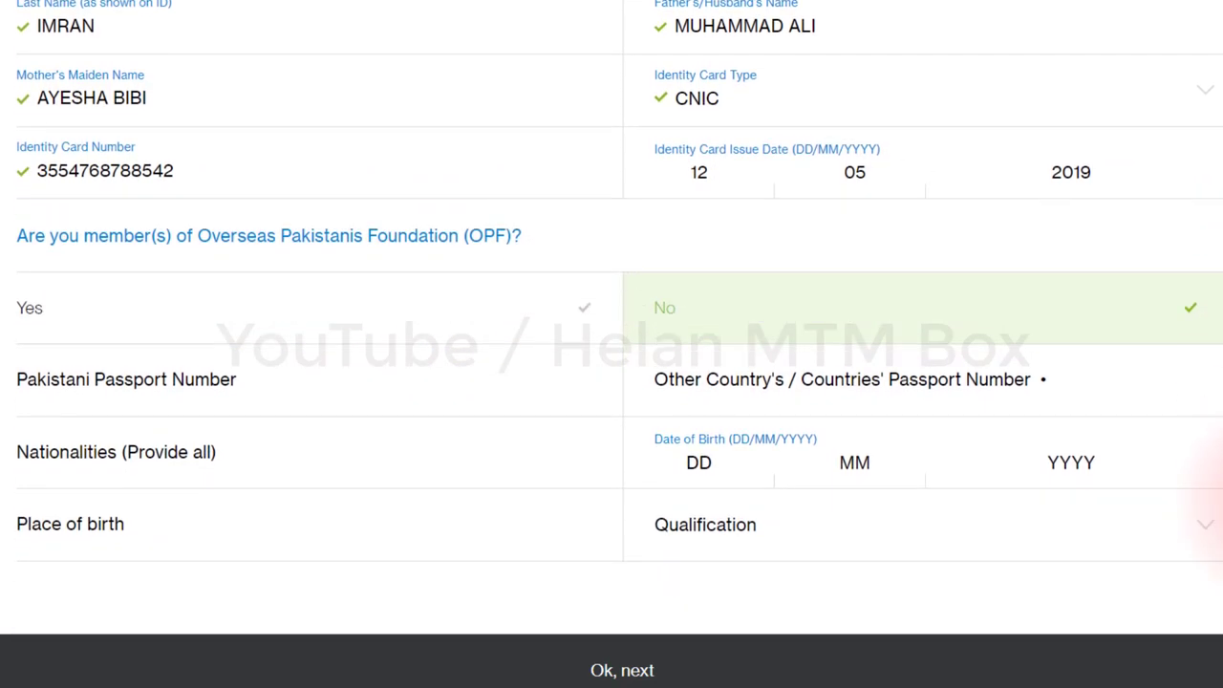
left_click(190, 392)
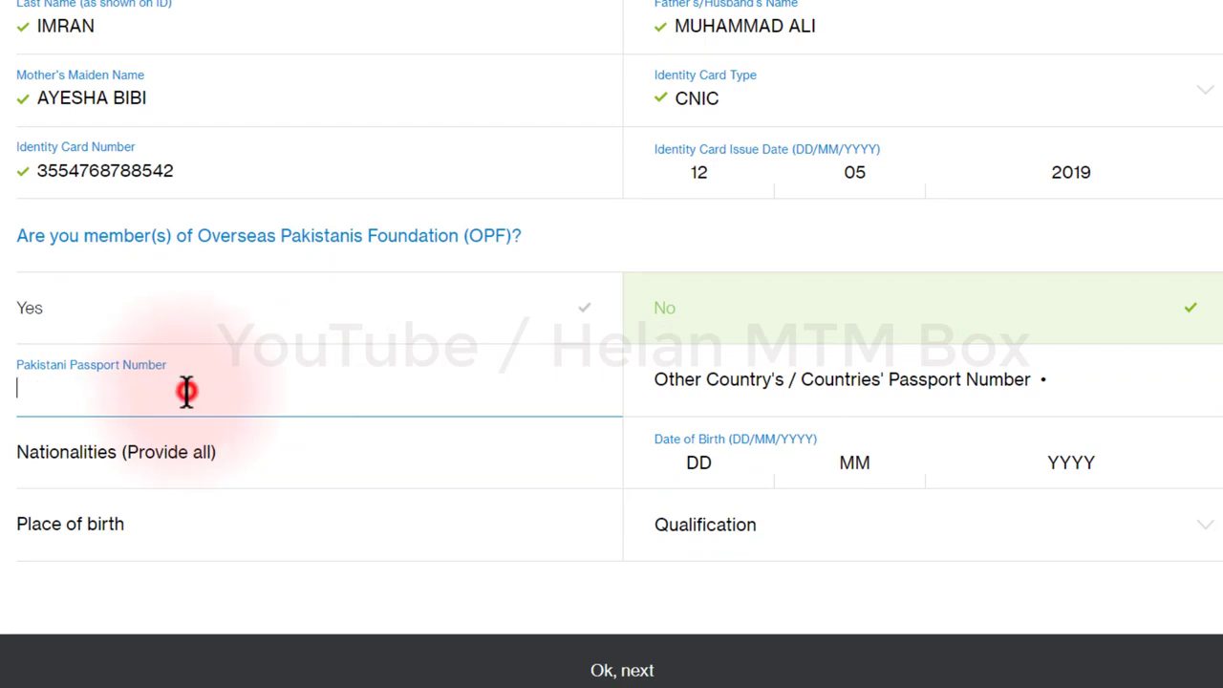
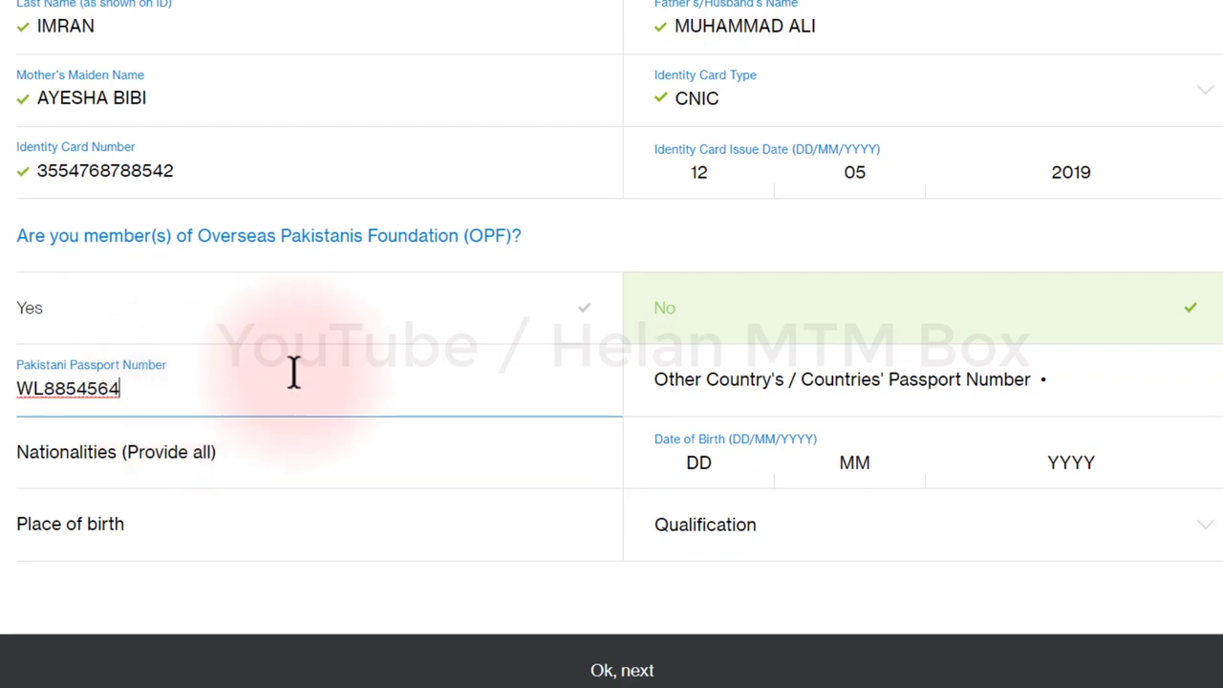
left_click(737, 404)
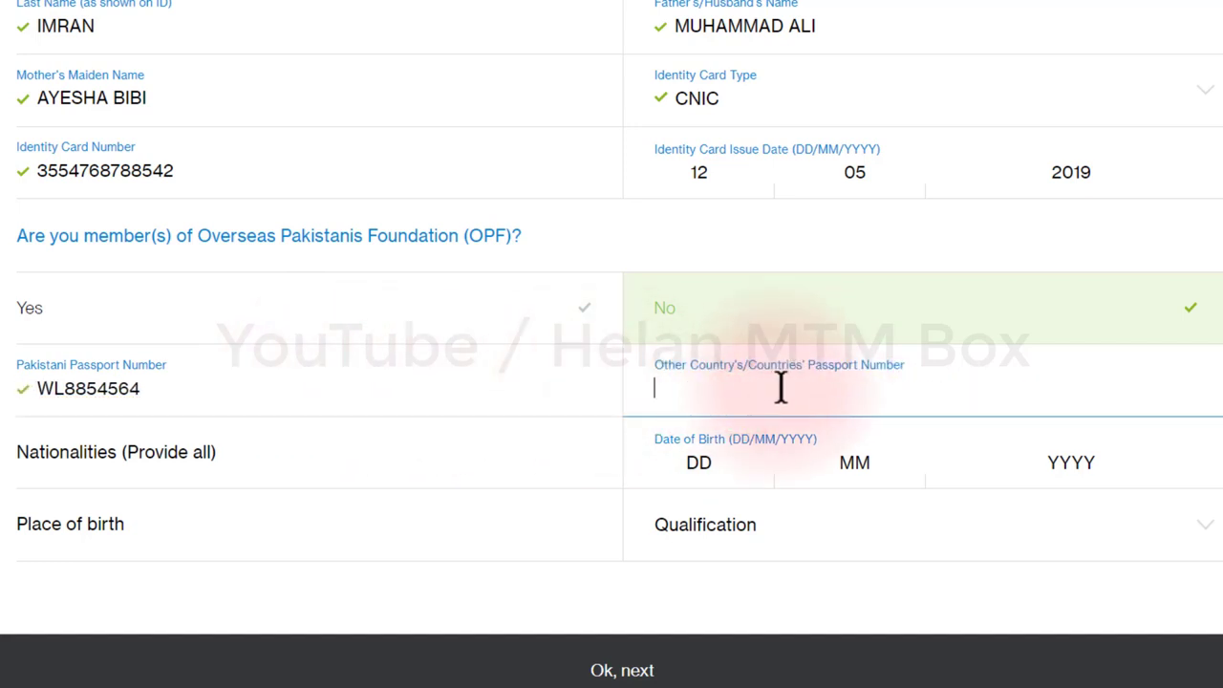
left_click(142, 470)
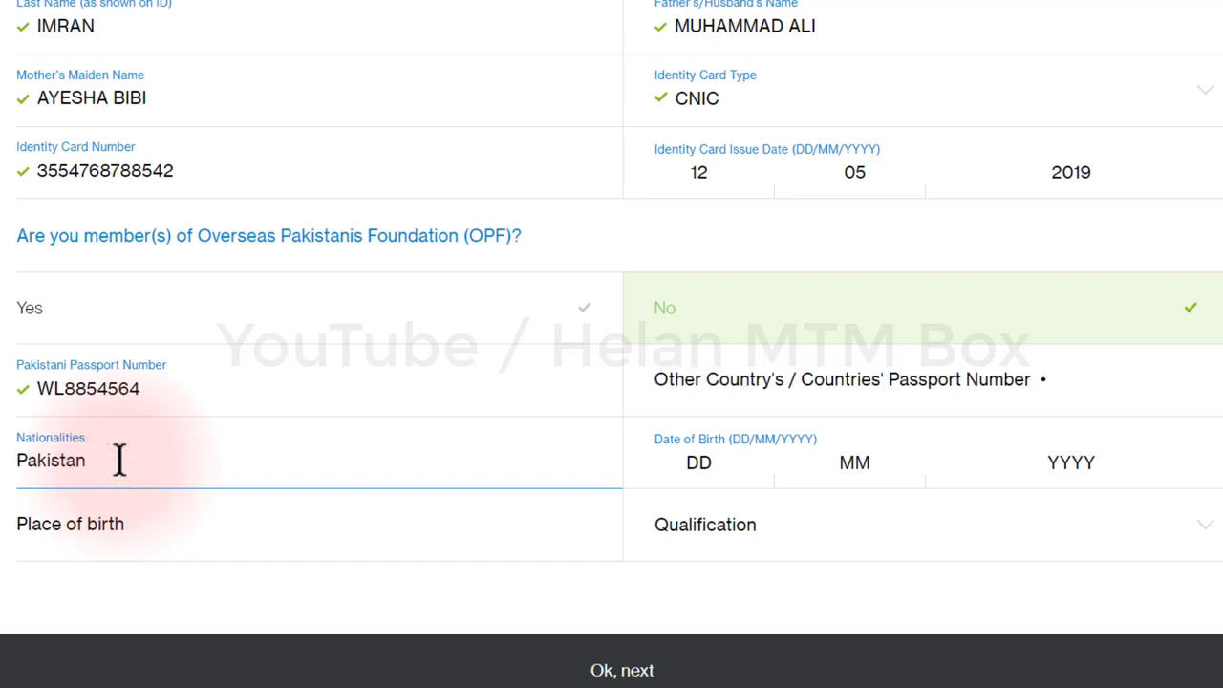
left_click(726, 467)
type("12")
type("14")
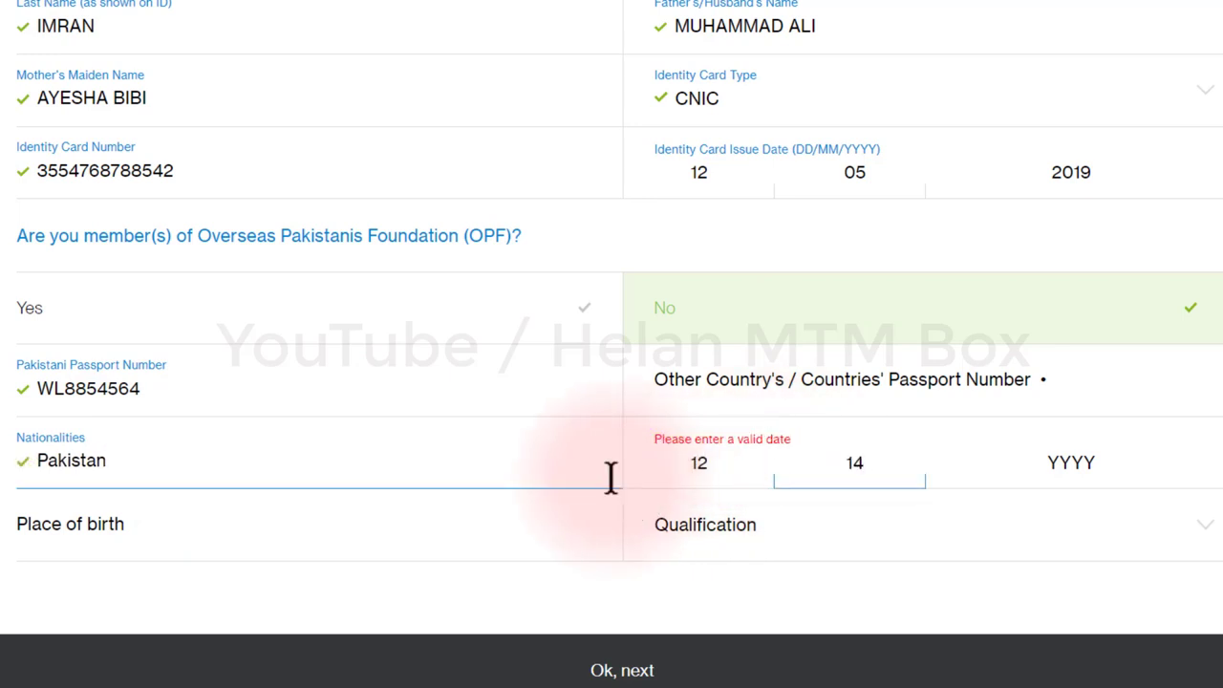
double_click(854, 463)
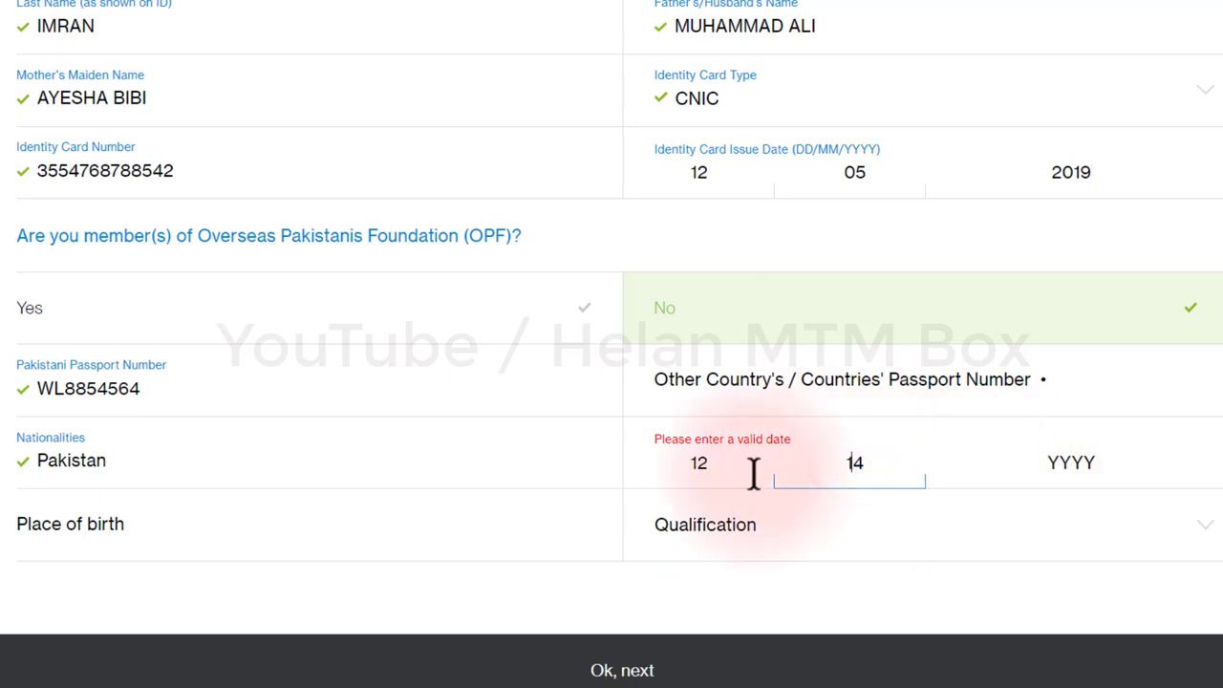
type("04")
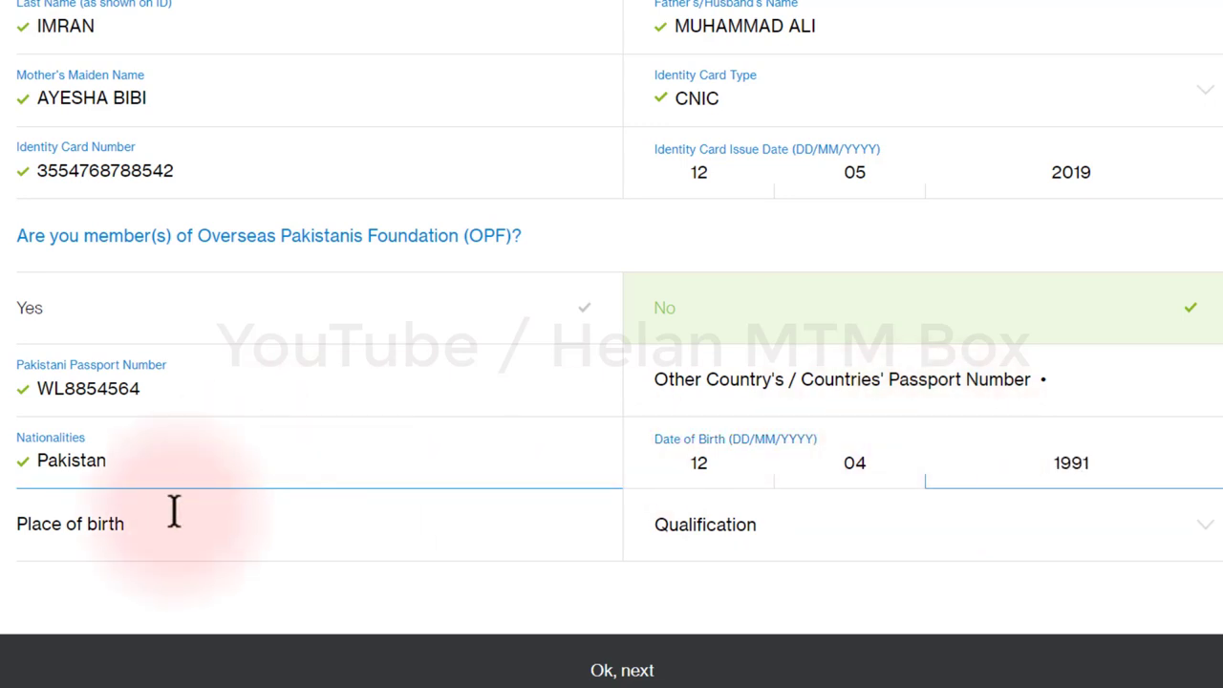
left_click(116, 527)
type("lahore")
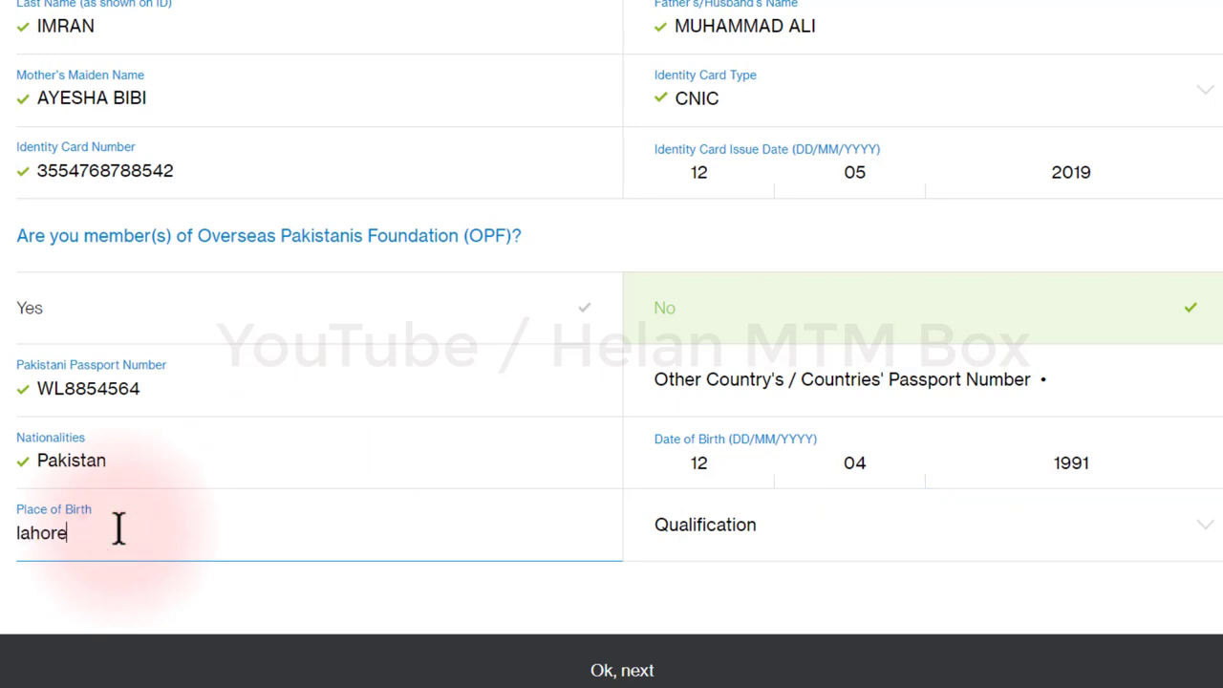
left_click(767, 552)
left_click(766, 571)
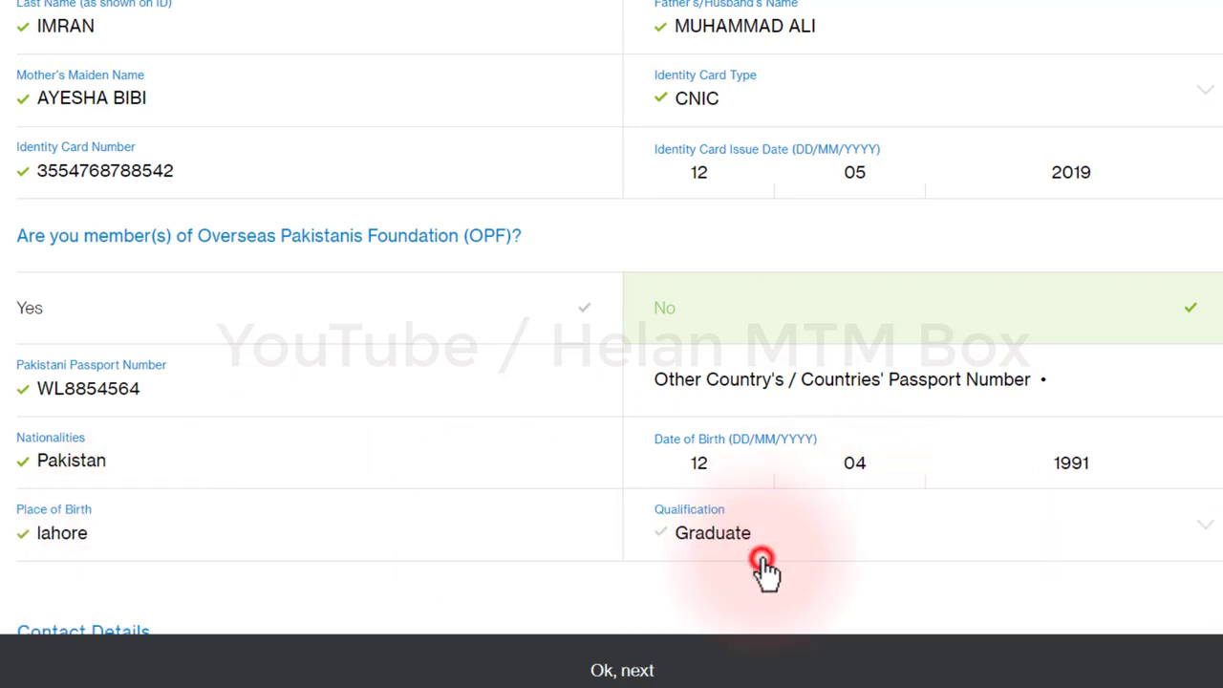
Step: Enter the applicant's e-mail address and mobile number under Contact Details
scroll(1213, 353, "down", 1)
scroll(1216, 354, "down", 5)
scroll(1209, 459, "down", 1)
left_click(153, 287)
left_click(139, 229)
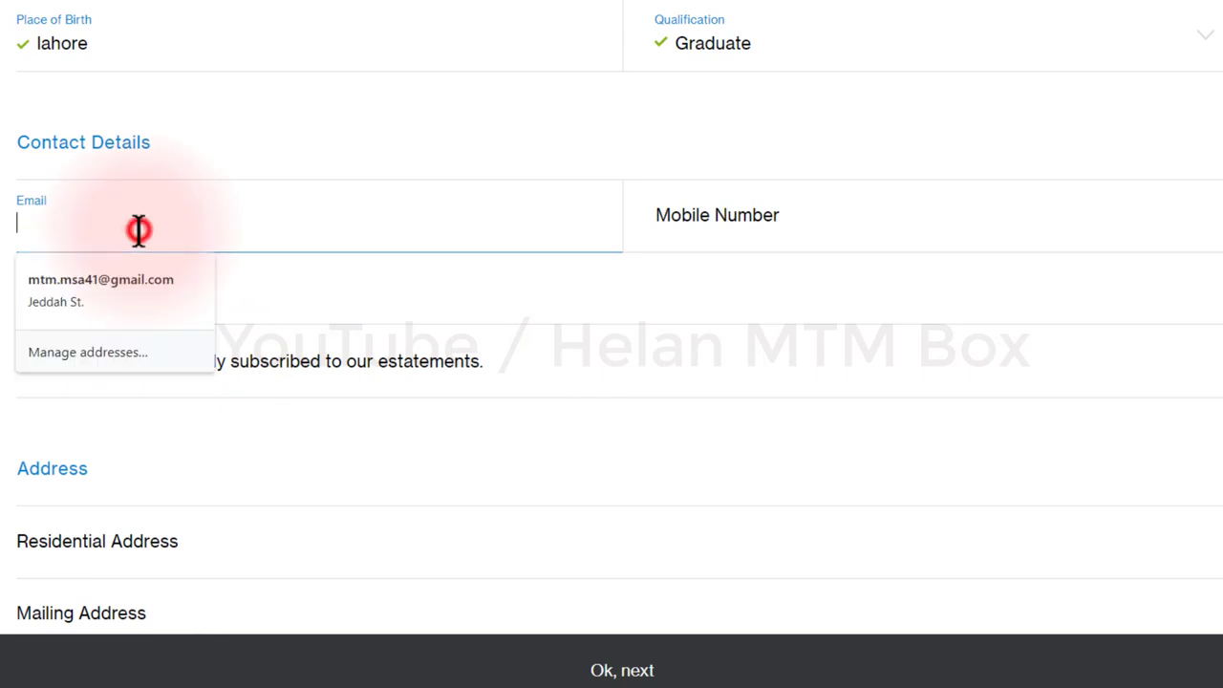
type("MTM")
key("BackSpace")
key("BackSpace")
key("BackSpace")
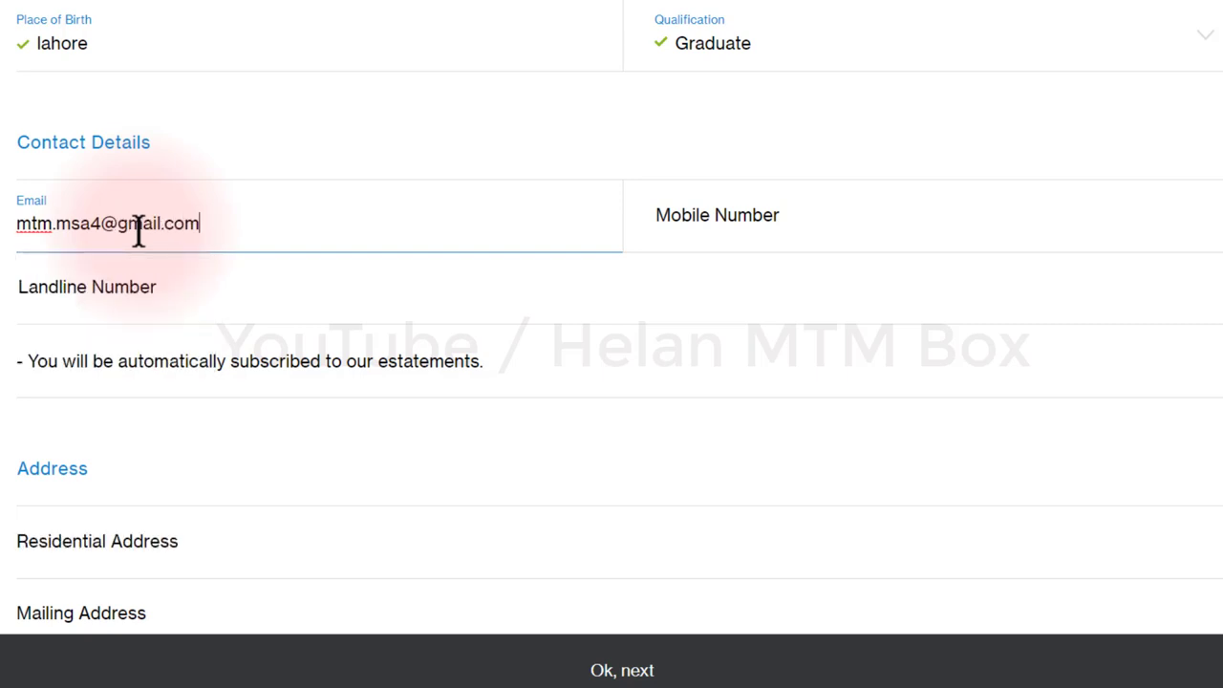
key("Tab")
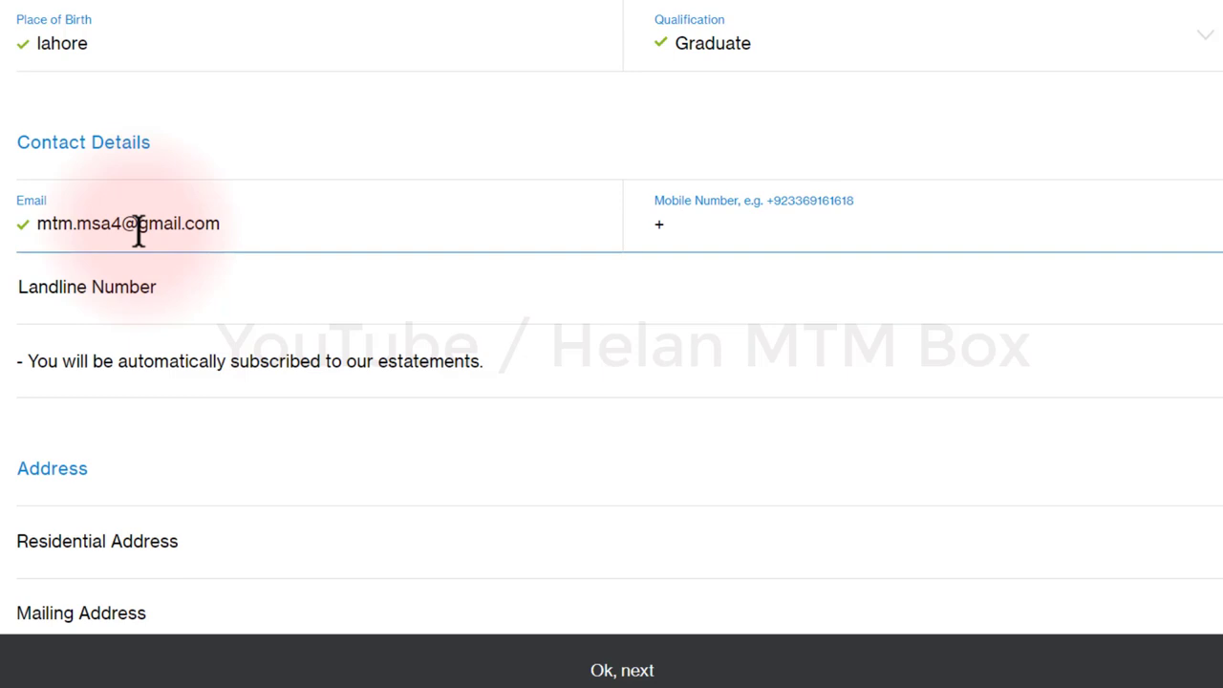
type("+")
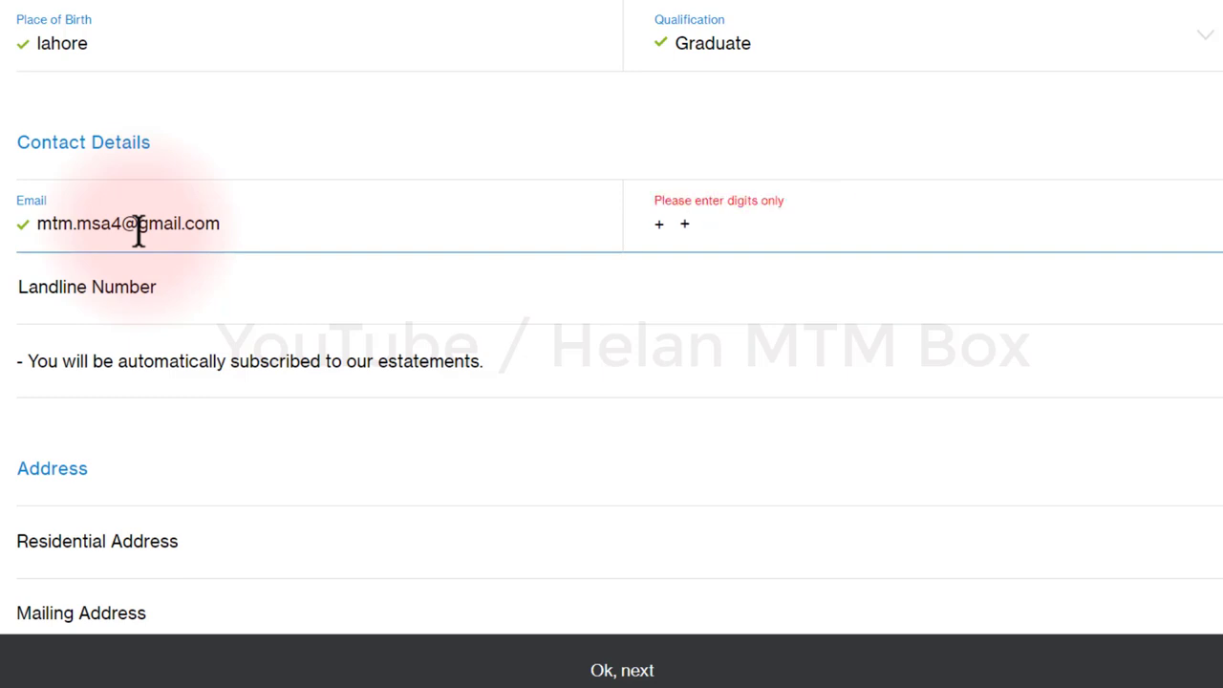
key("BackSpace")
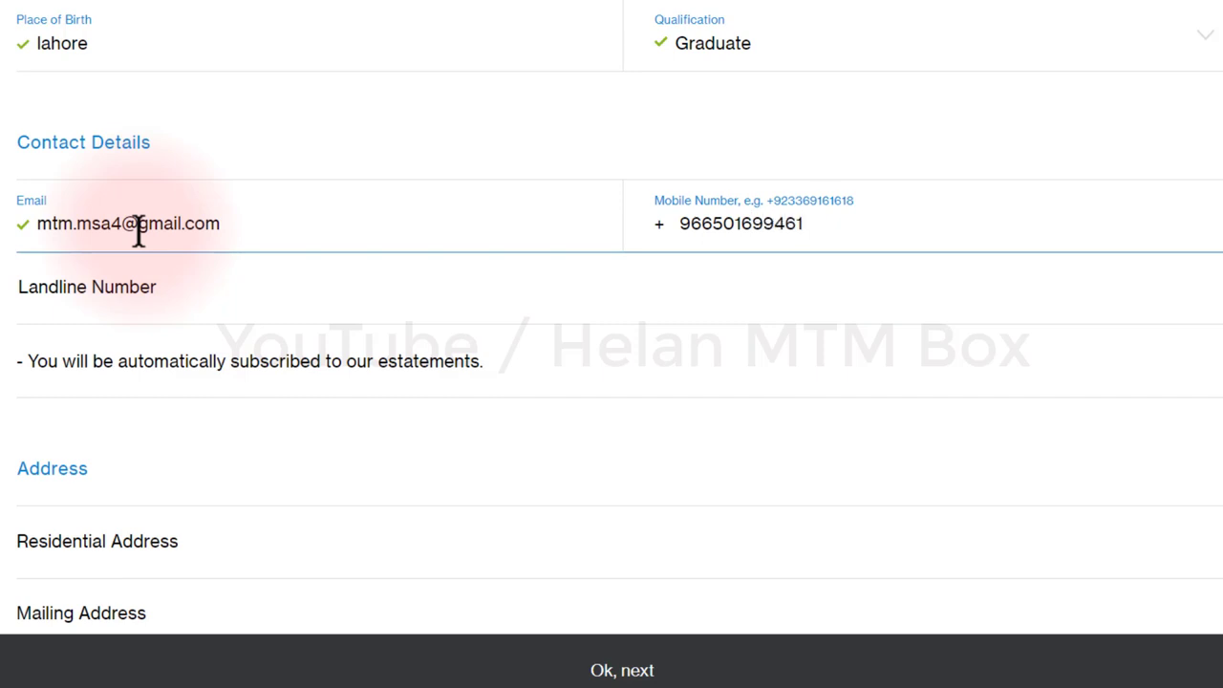
Step: Enter the applicant's landline number so it validates
left_click(144, 300)
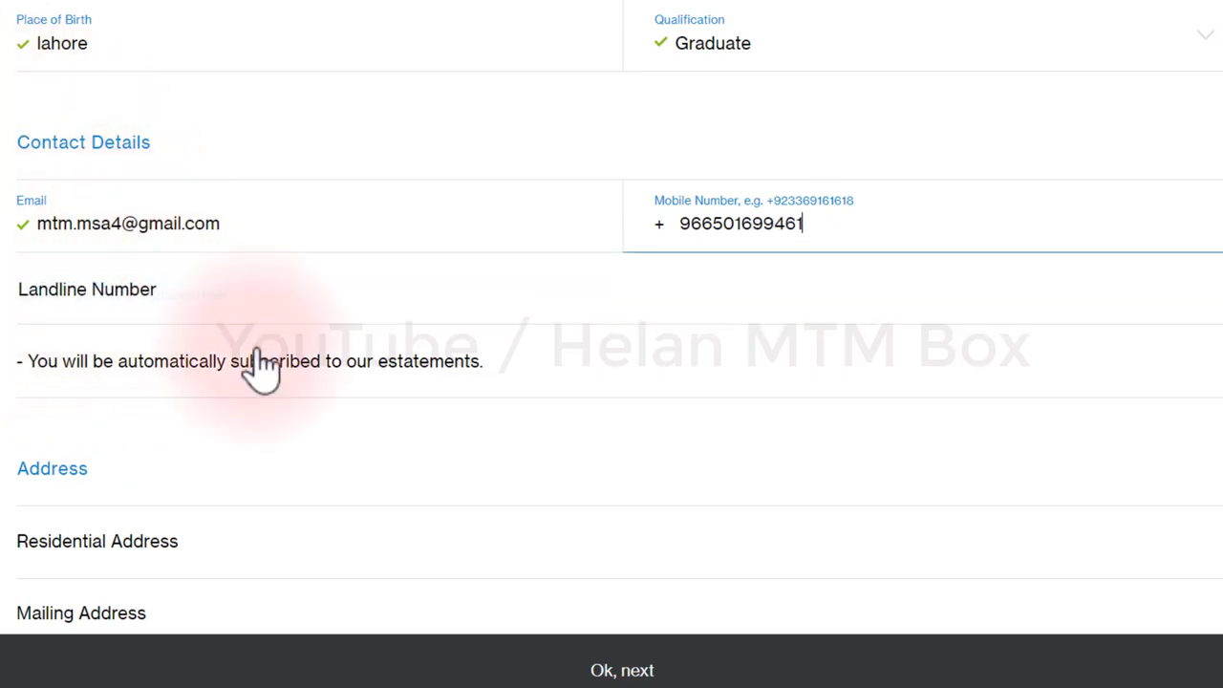
left_click(139, 300)
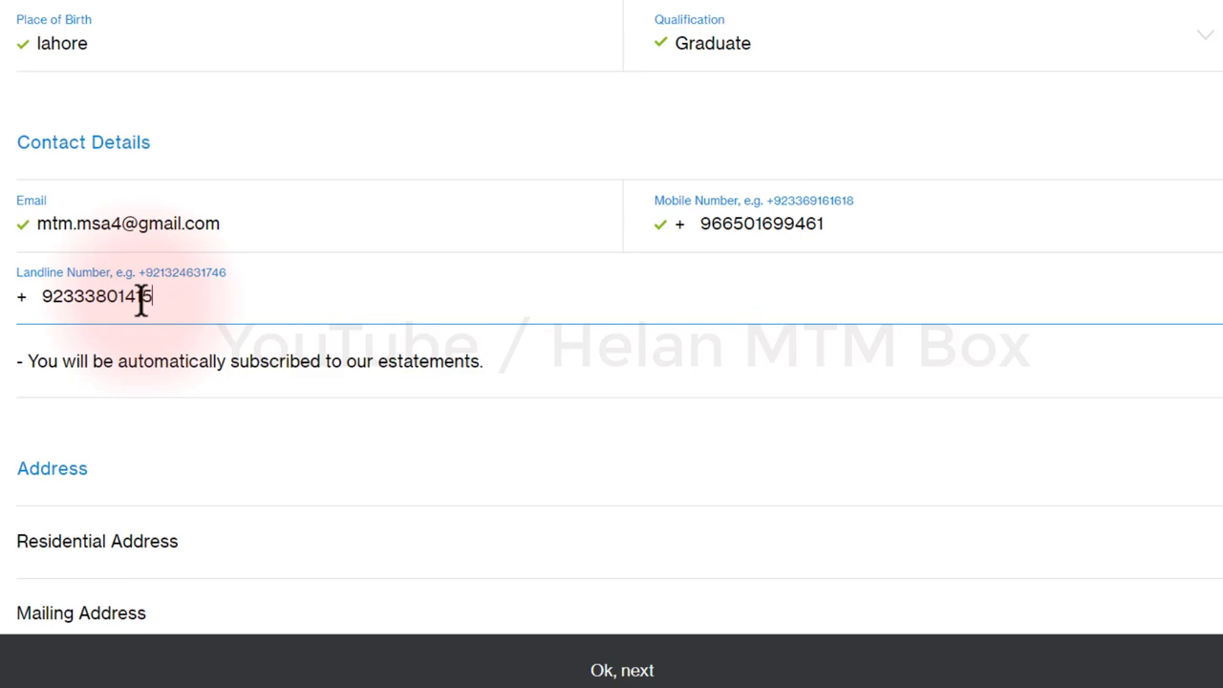
left_click(232, 374)
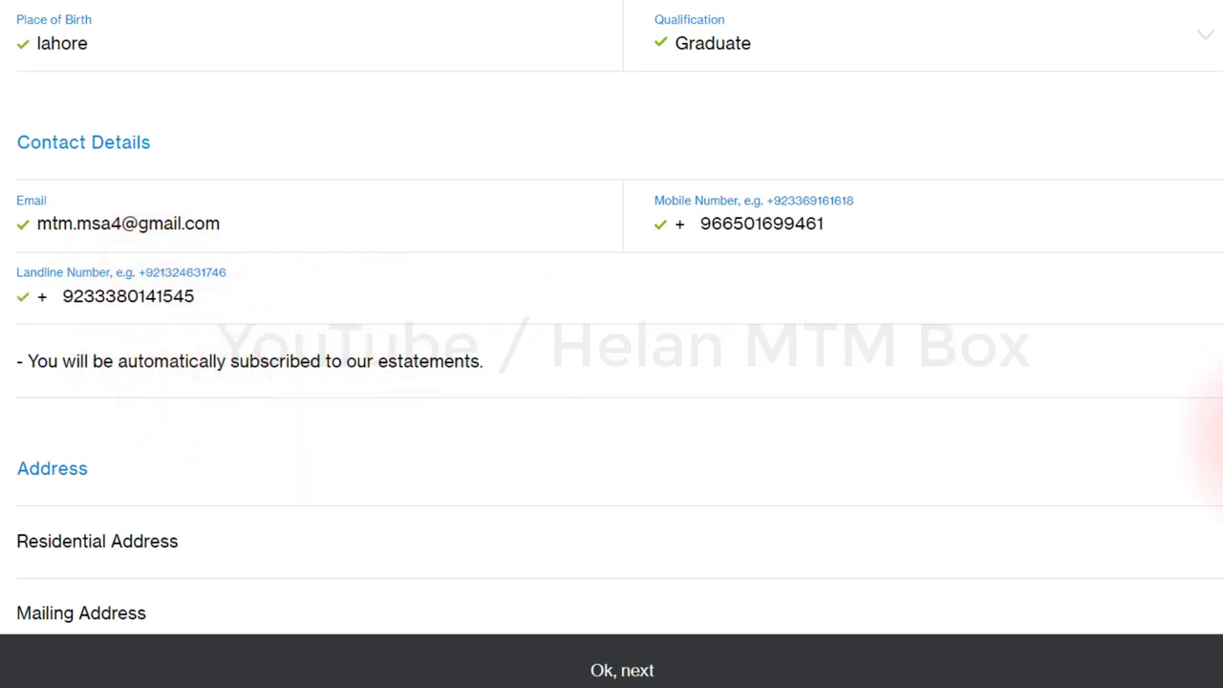
Step: Enter the residential address and 'same as residential address' as the mailing address
scroll(1213, 449, "down", 2)
left_click(119, 375)
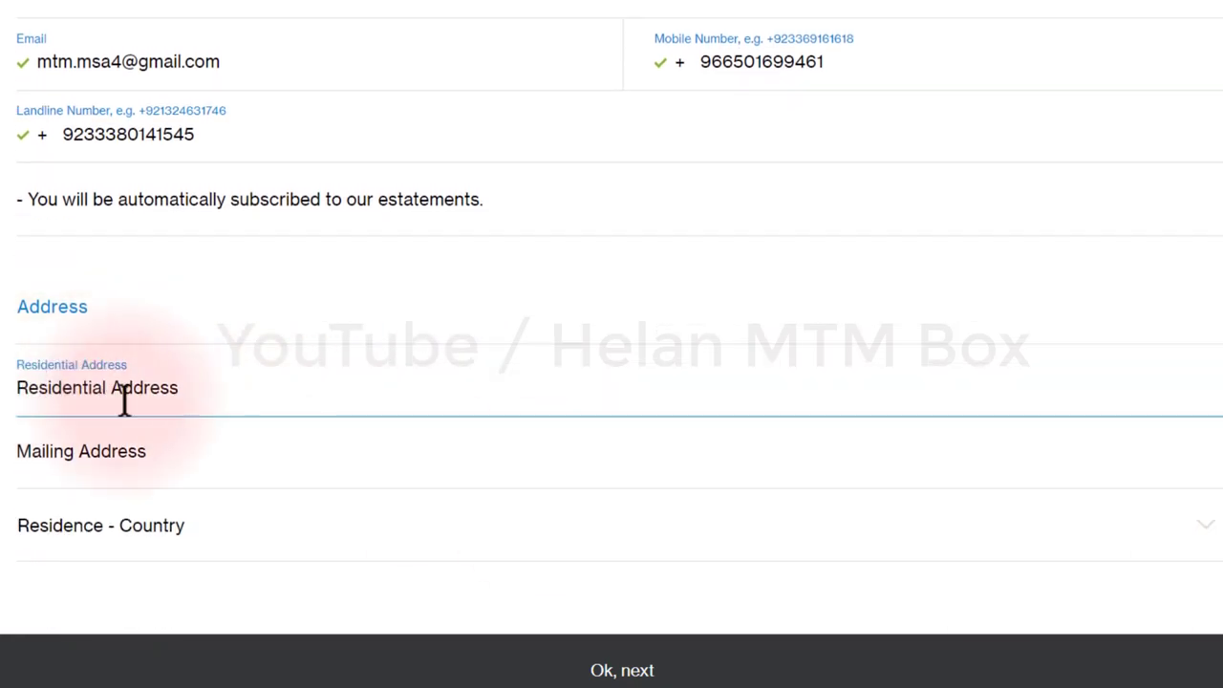
type("al")
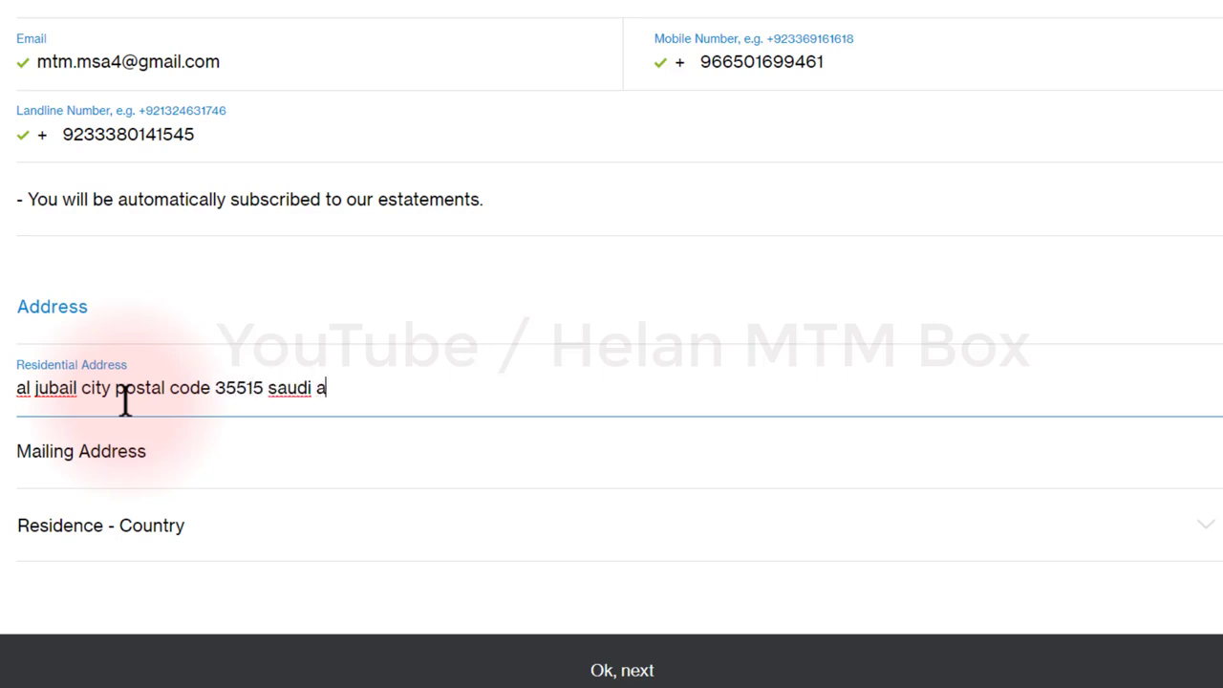
left_click(90, 444)
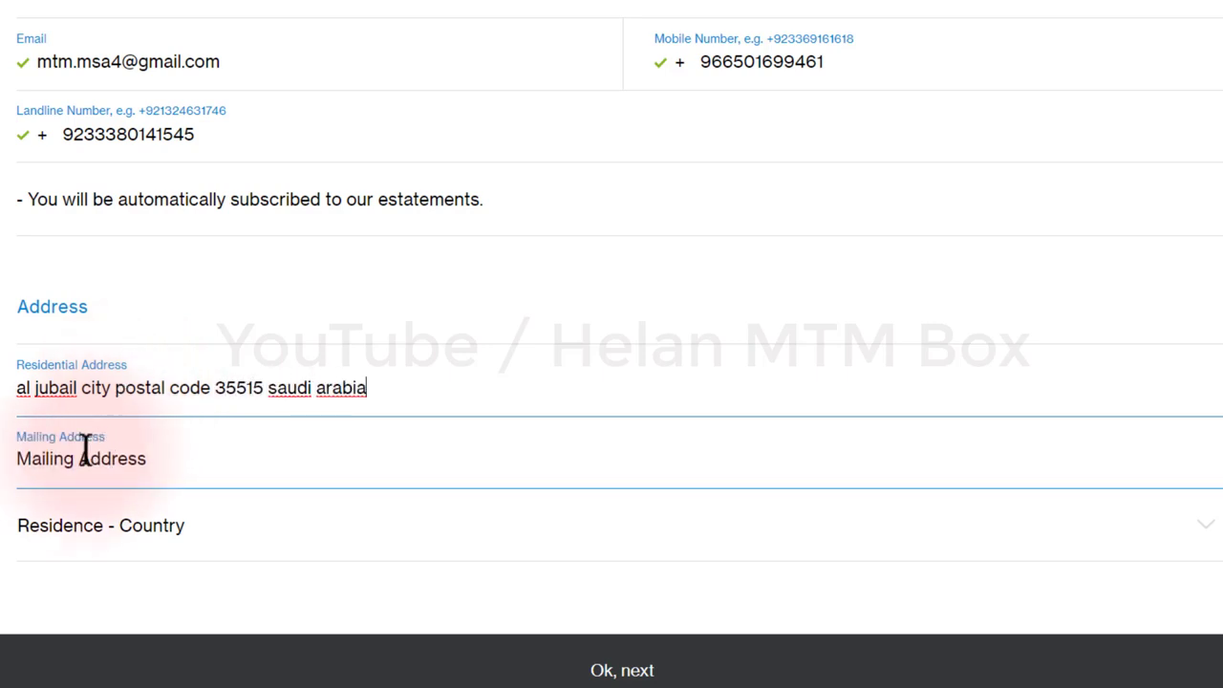
type("same as residential address")
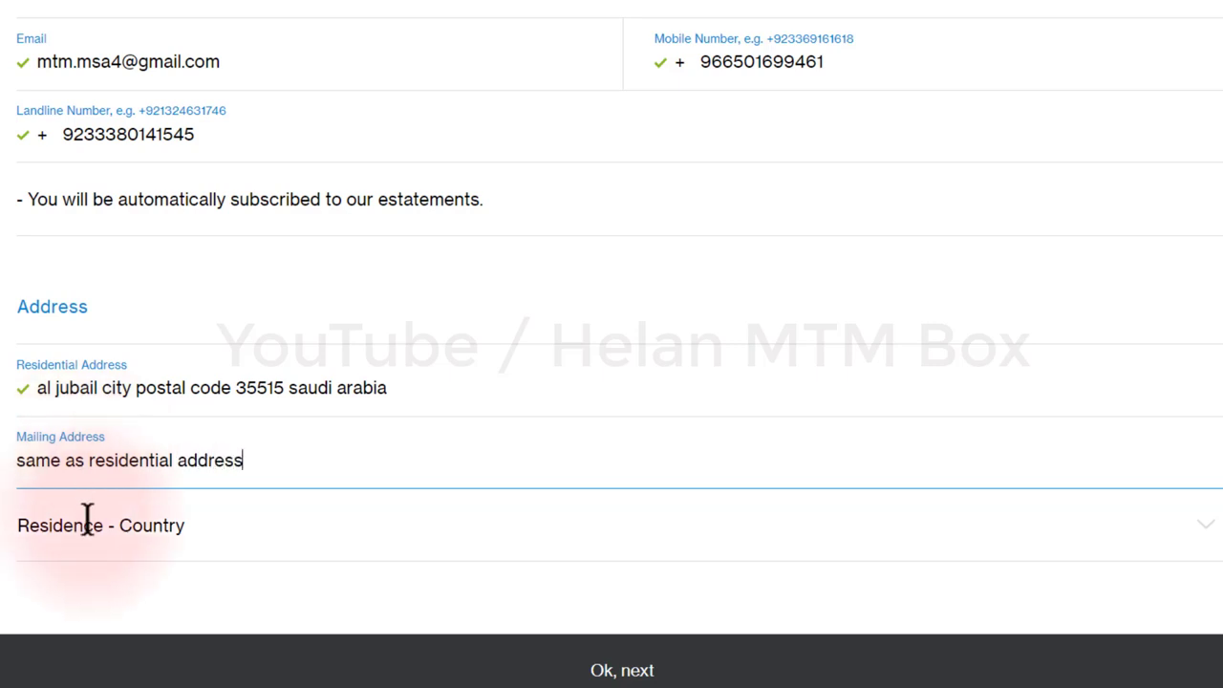
Step: Select Saudi Arabia as residence country and try to continue with Ok, next
left_click(120, 535)
type("sau")
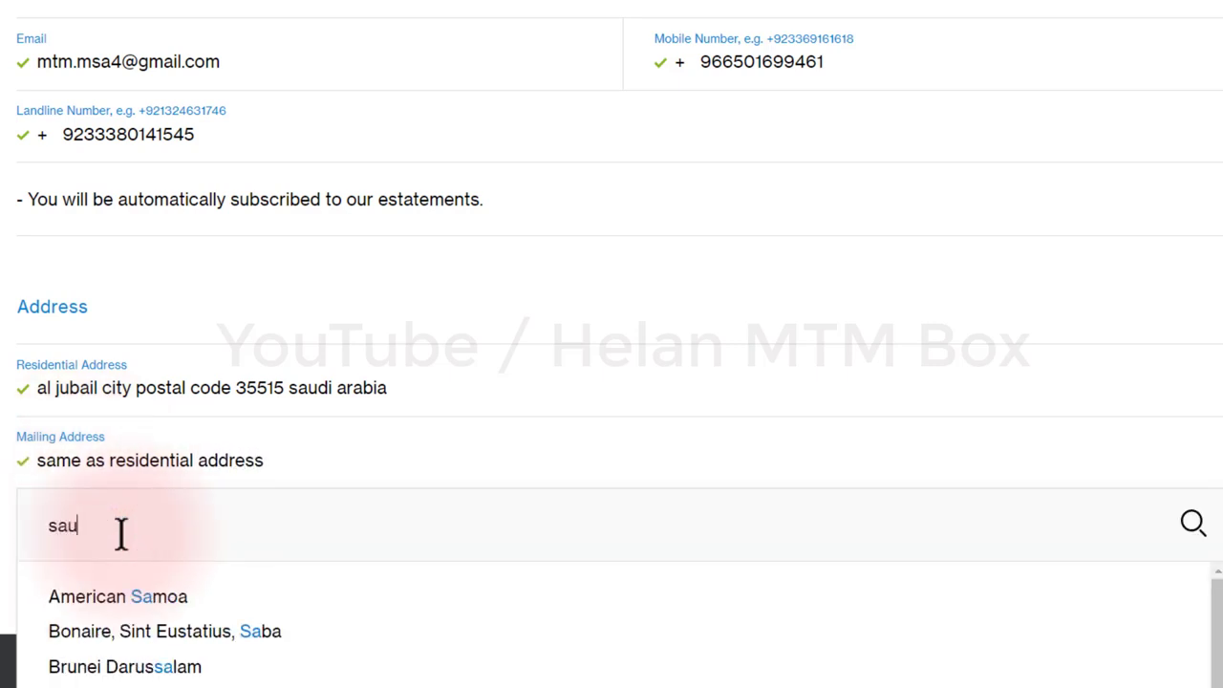
left_click(124, 645)
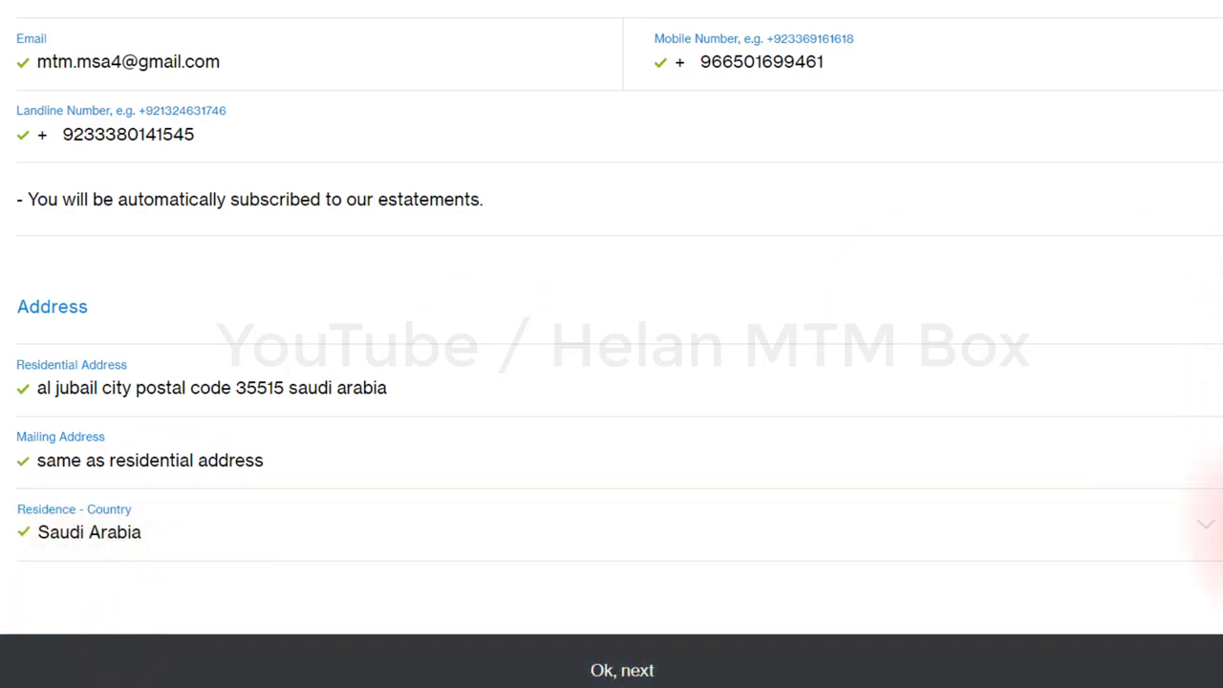
left_click(642, 671)
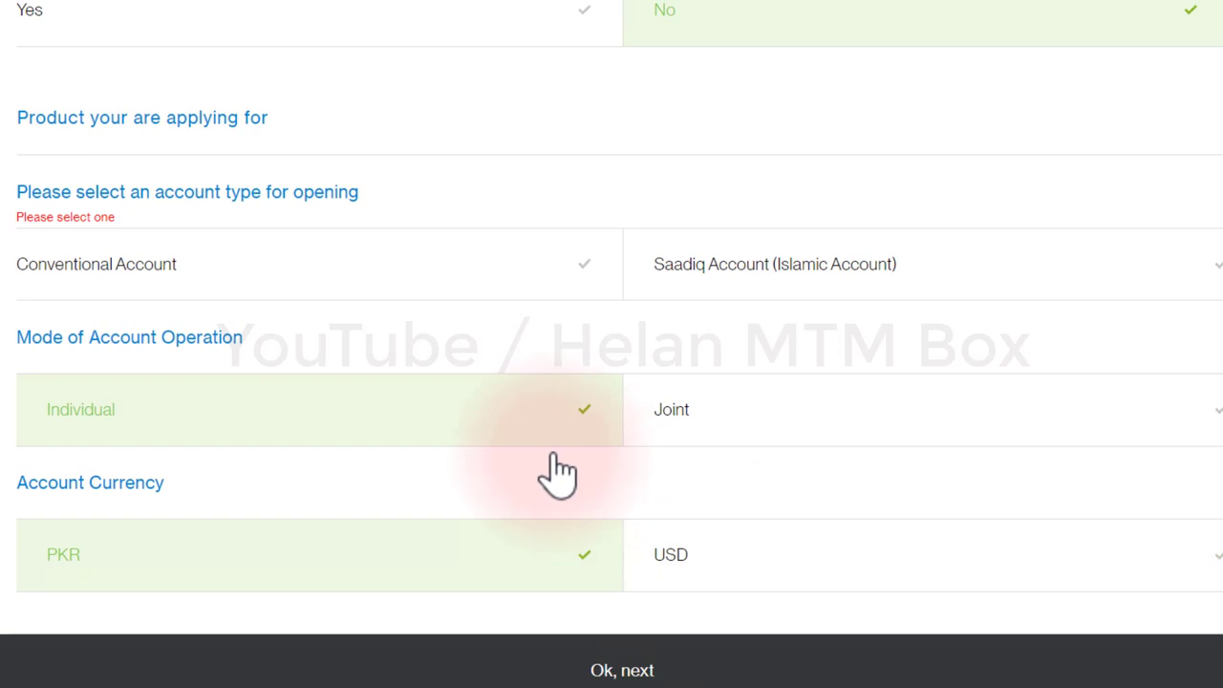
Step: Pick Conventional Account, continue, and answer No to U.S. resident, citizen, Green Card and dual-nationality
left_click(374, 269)
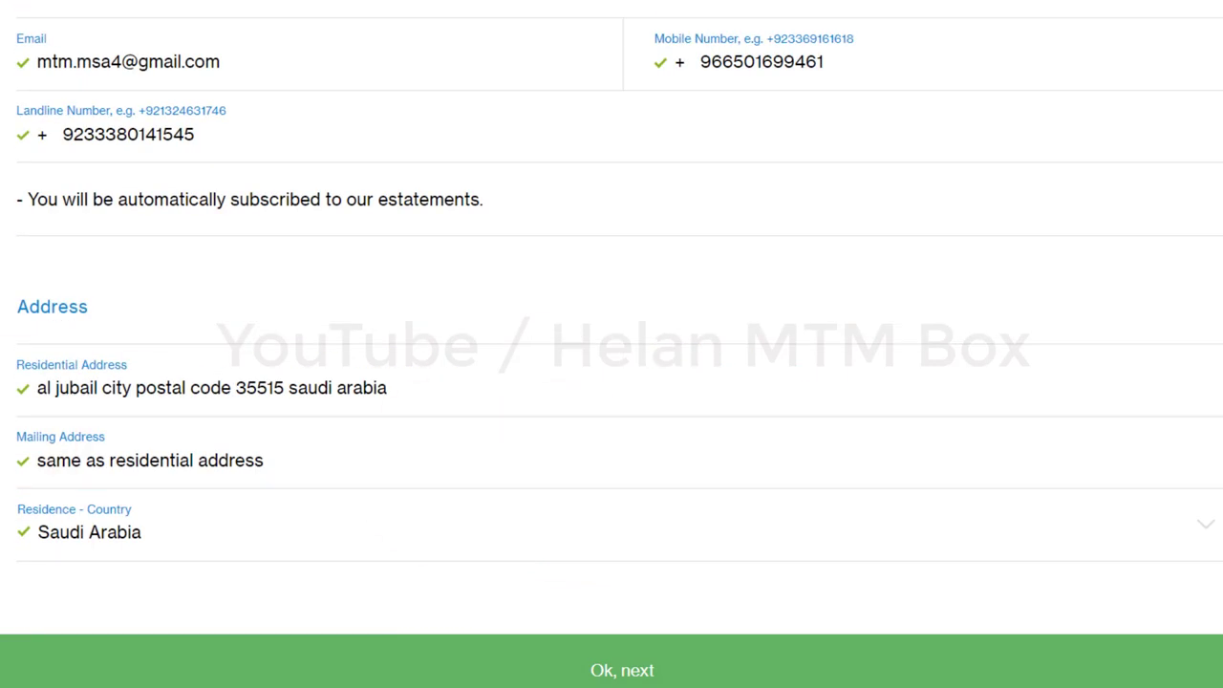
left_click(605, 672)
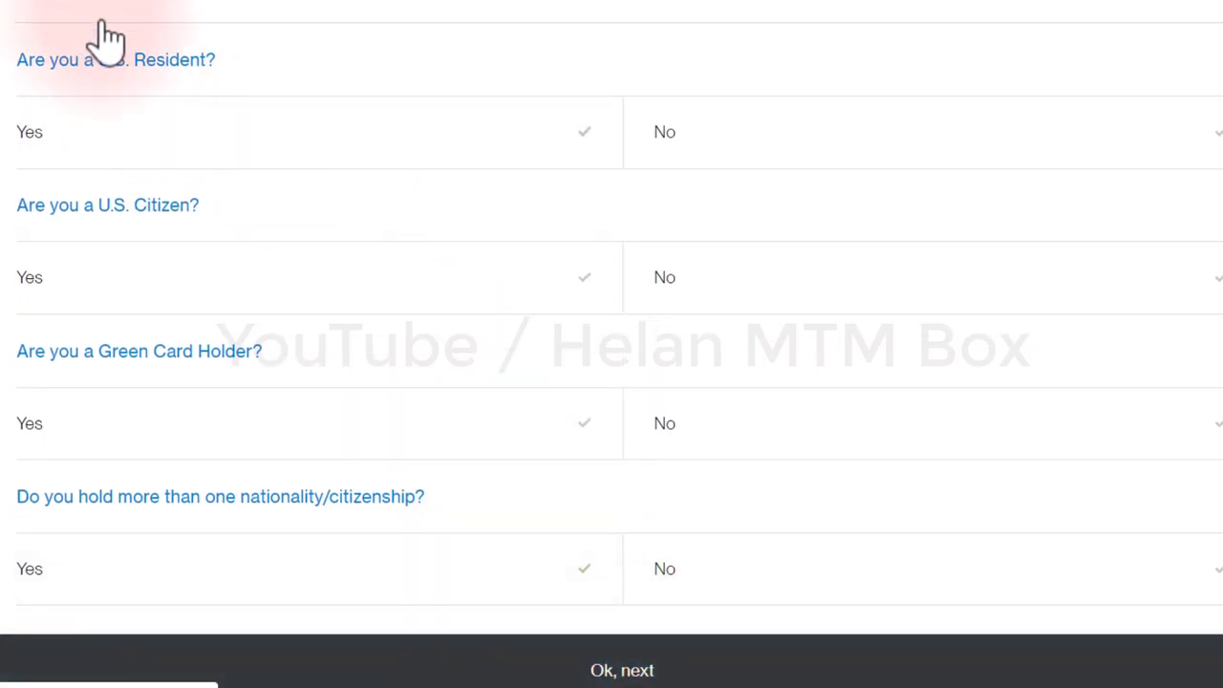
left_click(723, 145)
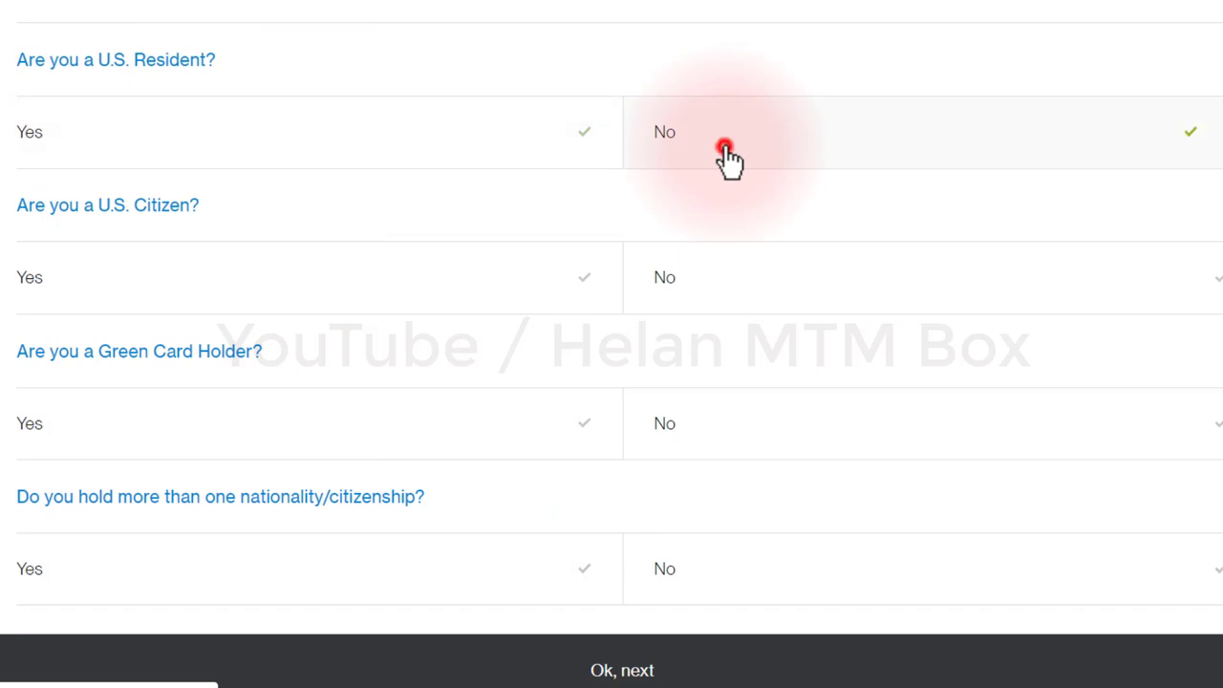
left_click(698, 281)
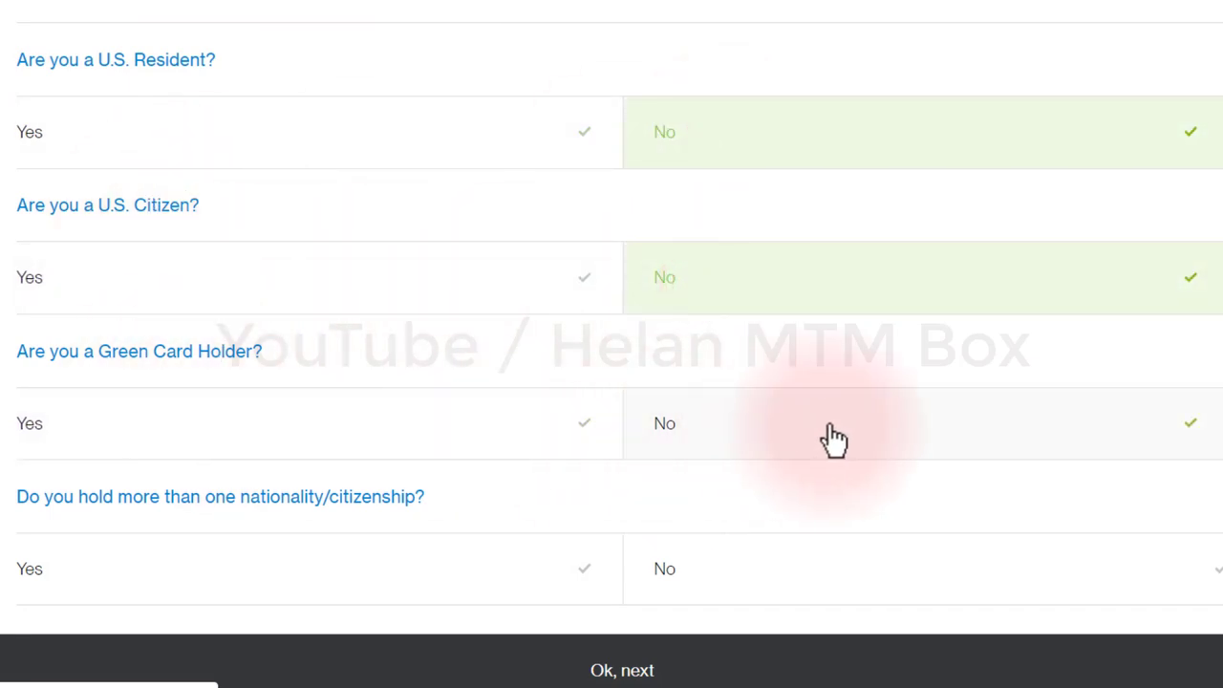
left_click(882, 432)
scroll(880, 432, "down", 3)
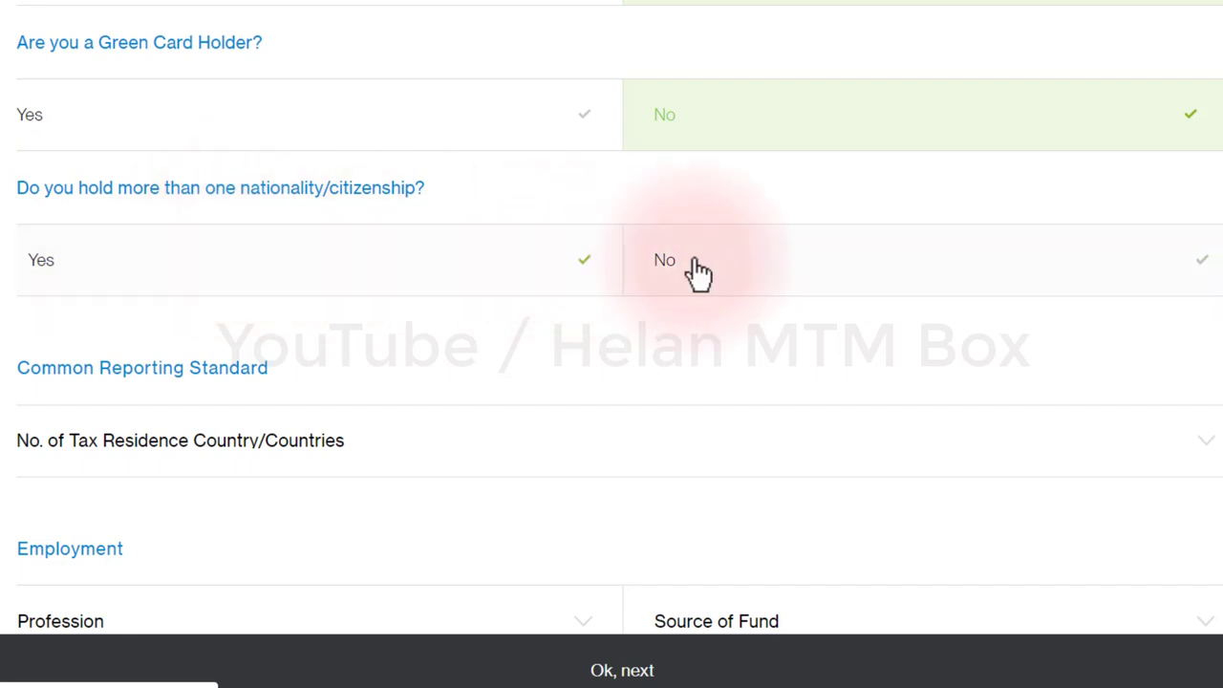
left_click(724, 264)
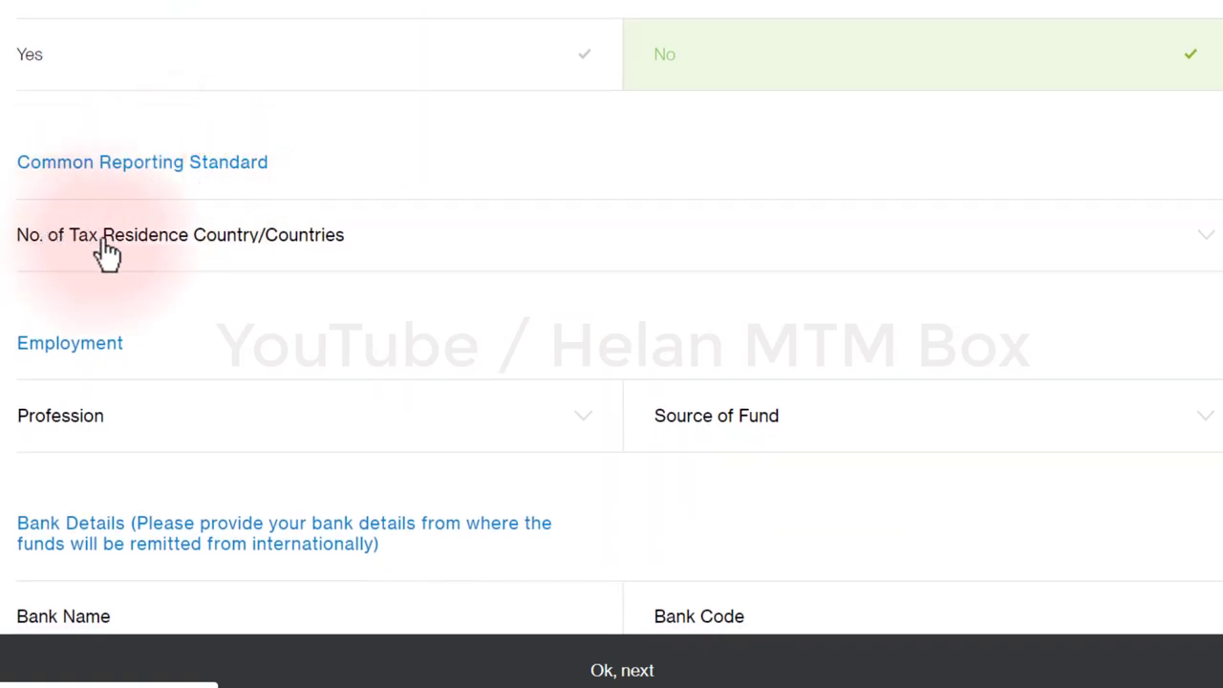
Step: Declare two tax residence countries, the first Pakistan with no TIN and Reason A
left_click(191, 256)
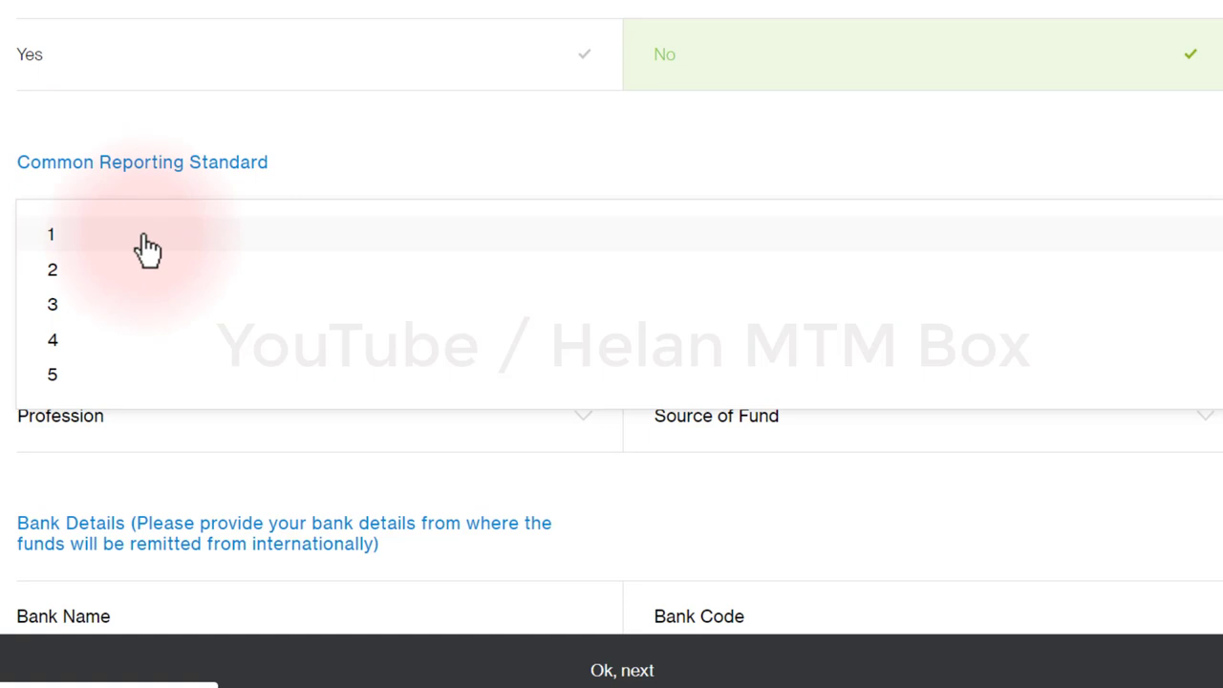
left_click(145, 272)
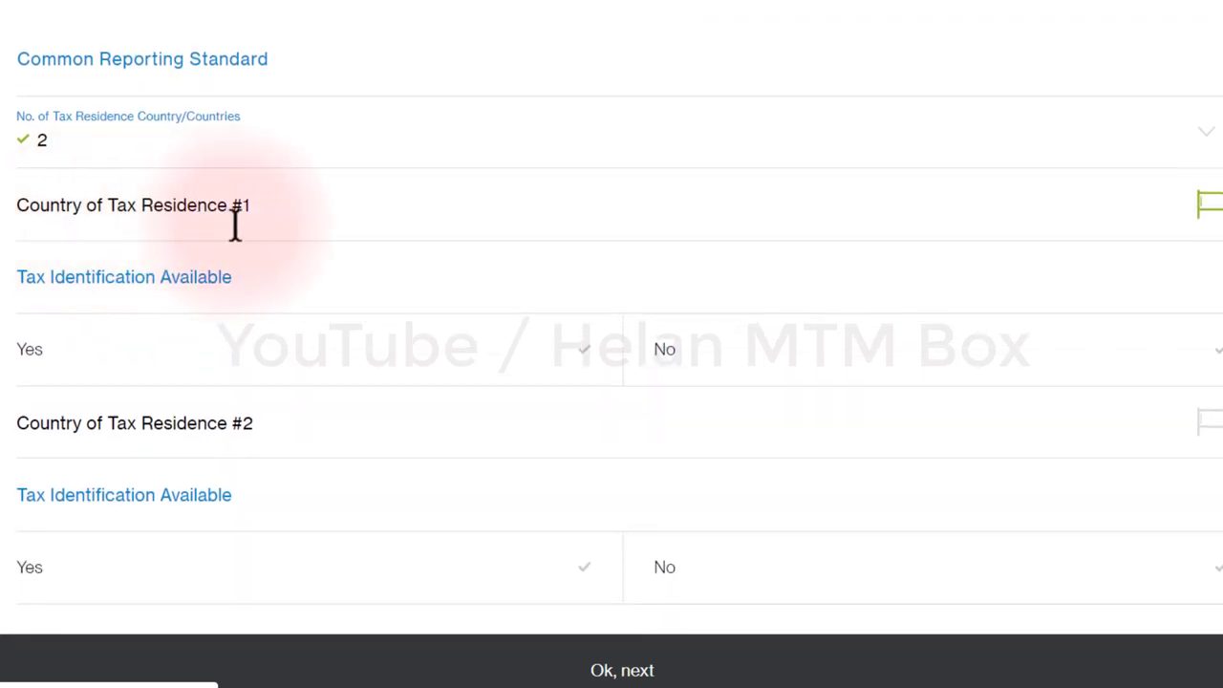
left_click(254, 221)
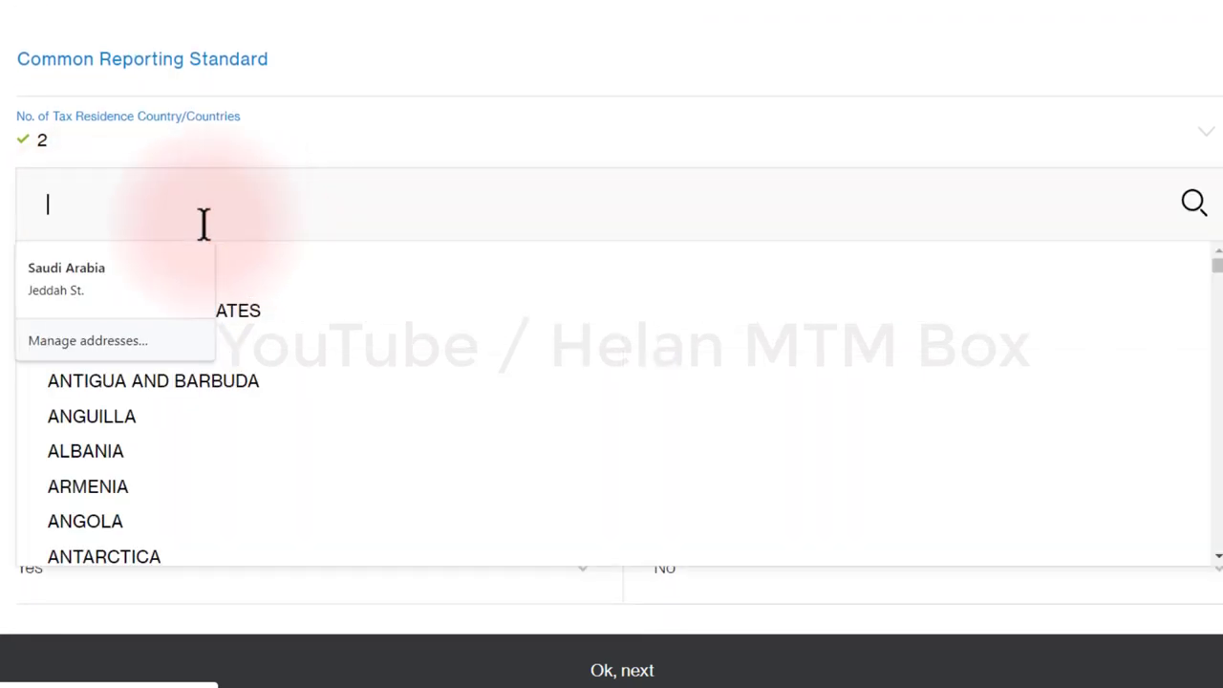
type("pak")
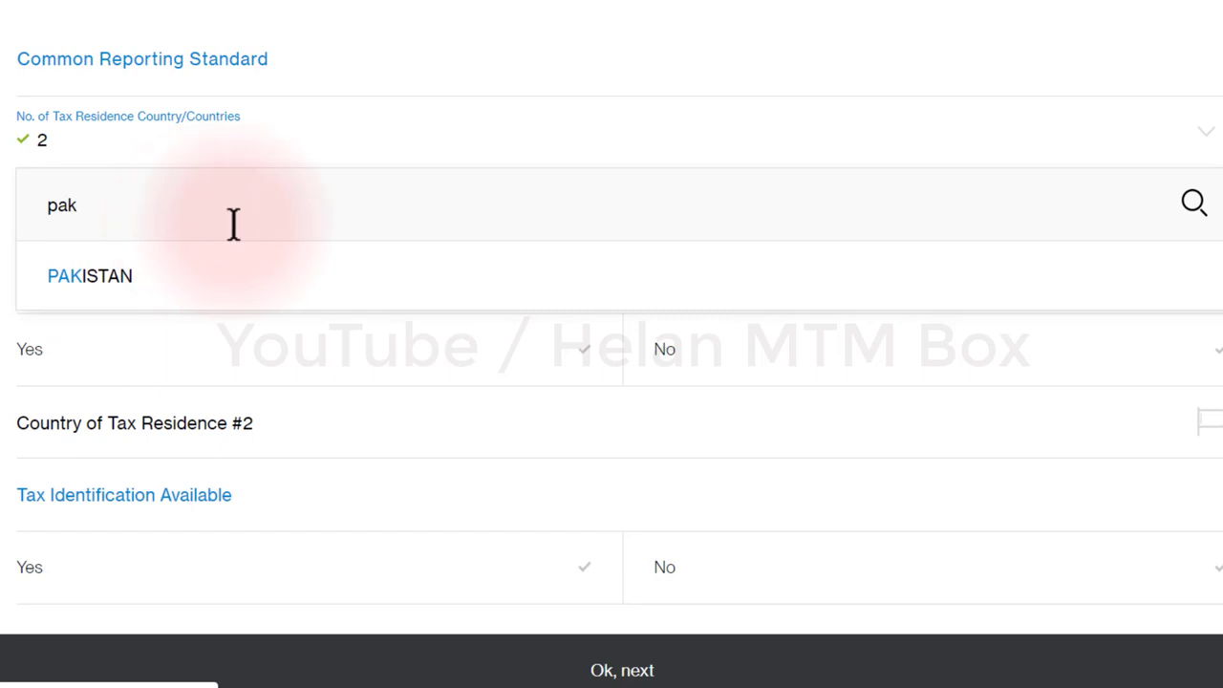
left_click(220, 277)
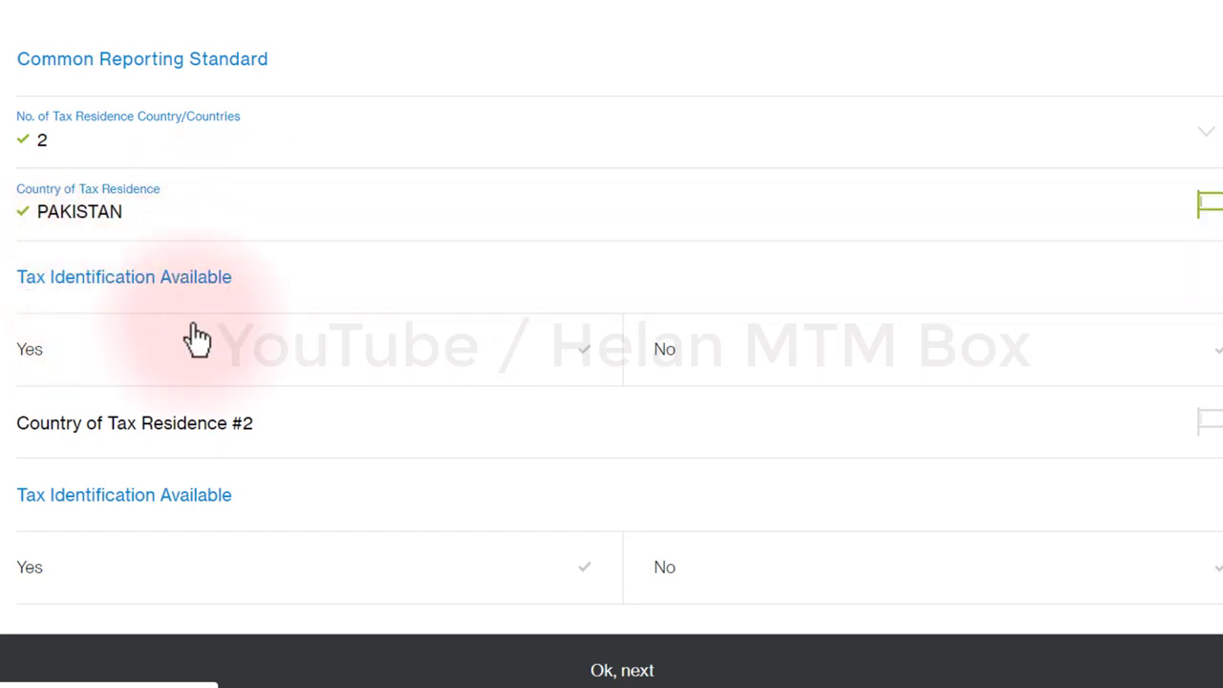
left_click(572, 346)
left_click(755, 356)
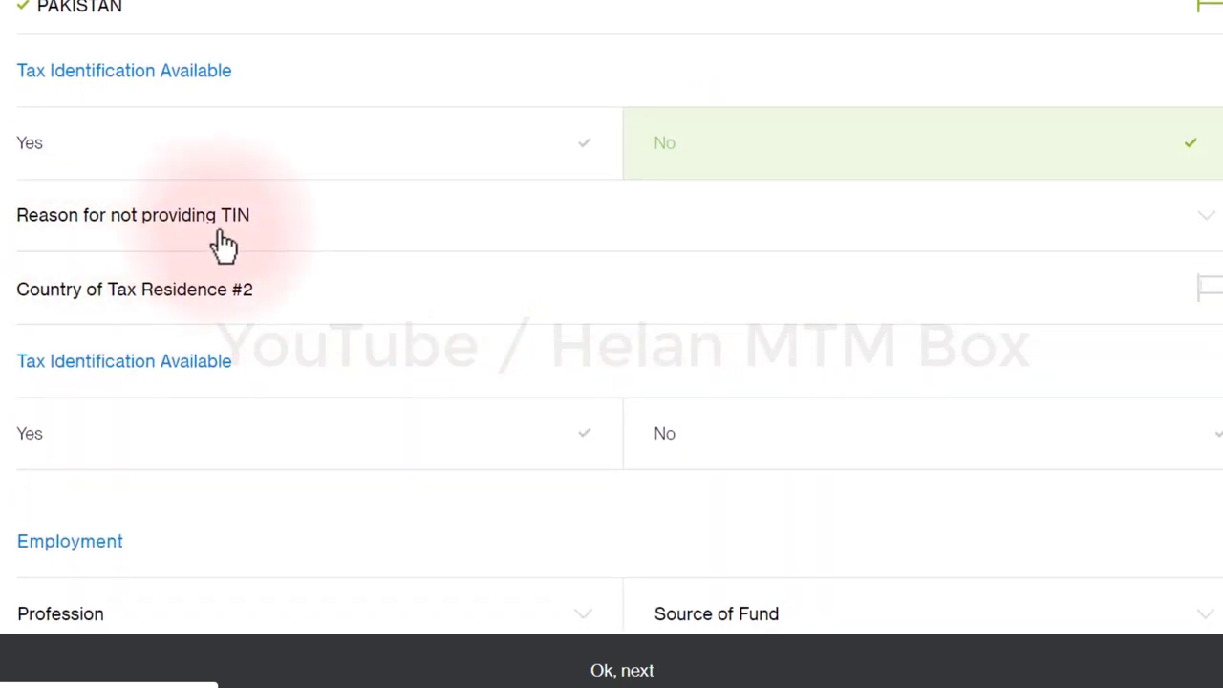
left_click(267, 239)
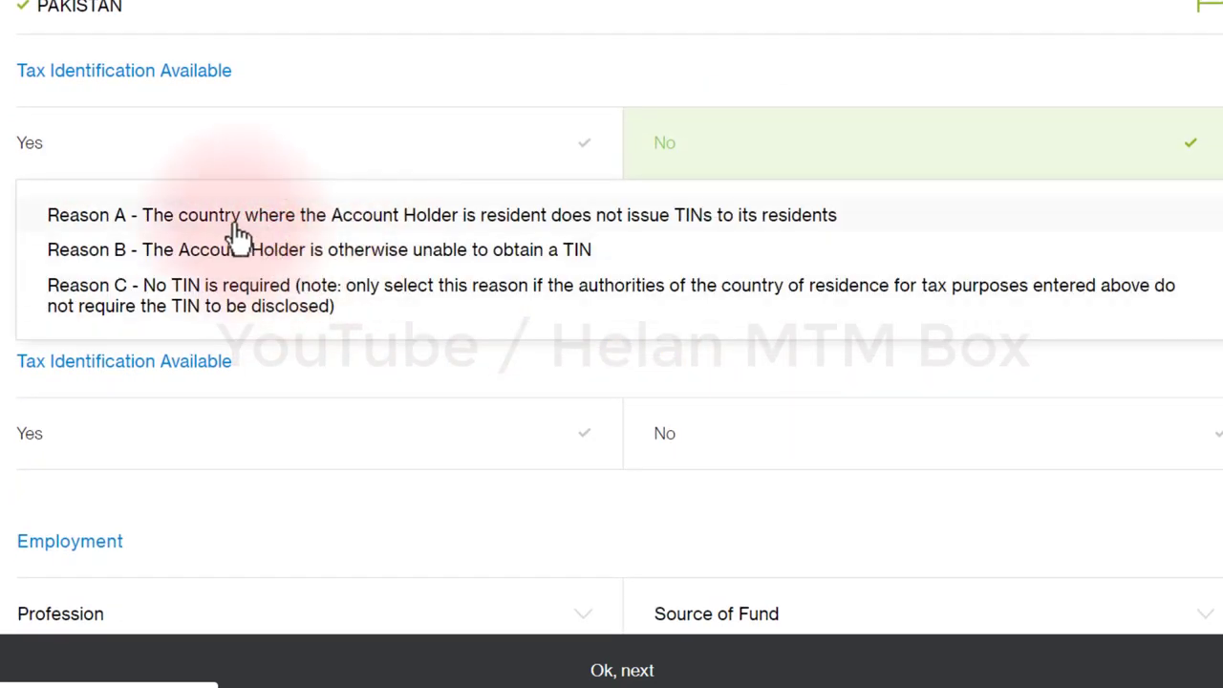
left_click(248, 230)
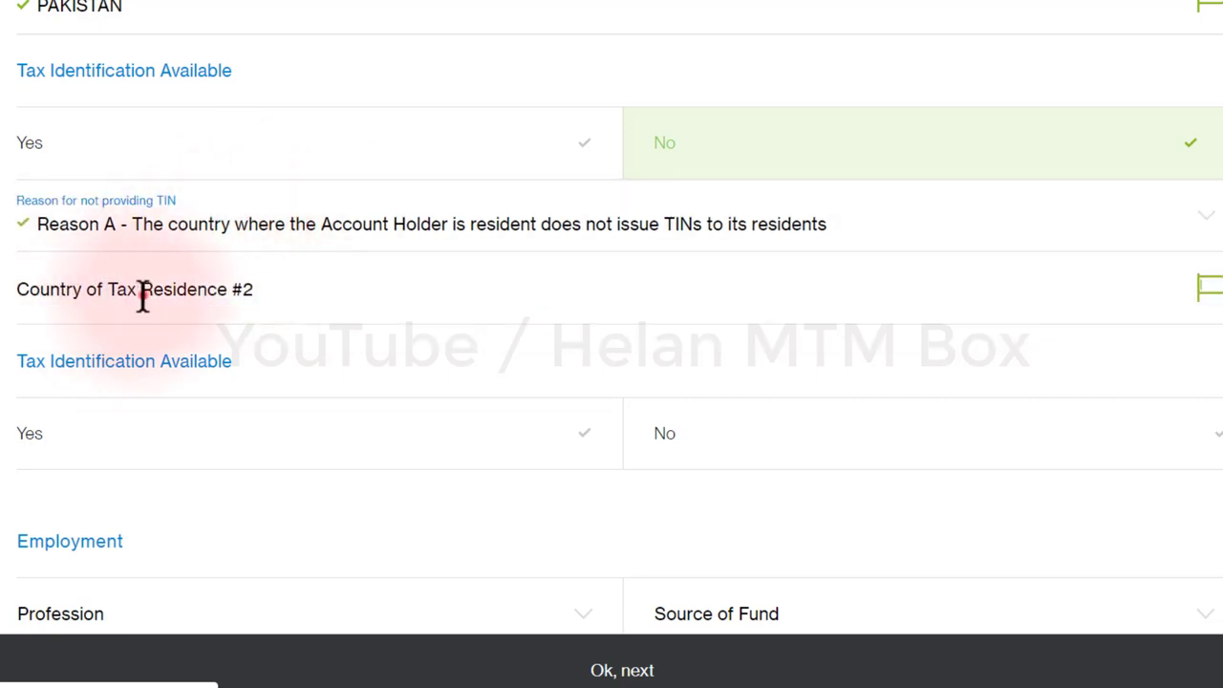
Step: Set Saudi Arabia as the second tax residence country with no TIN available
left_click(141, 297)
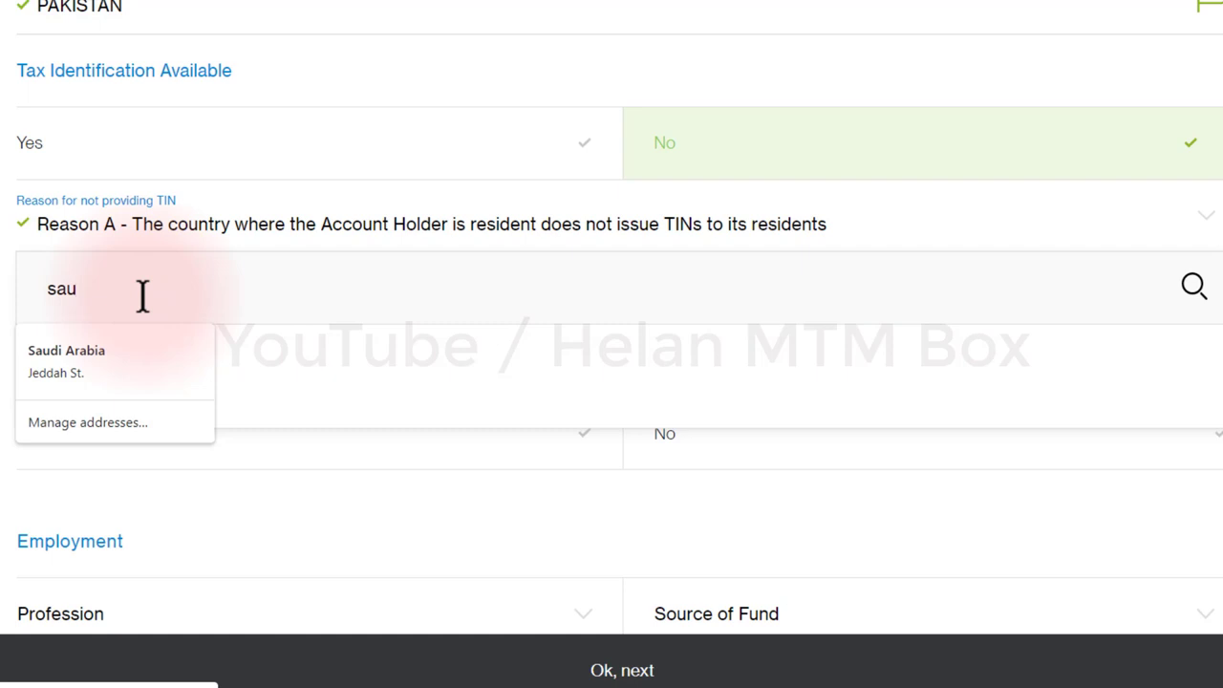
left_click(263, 374)
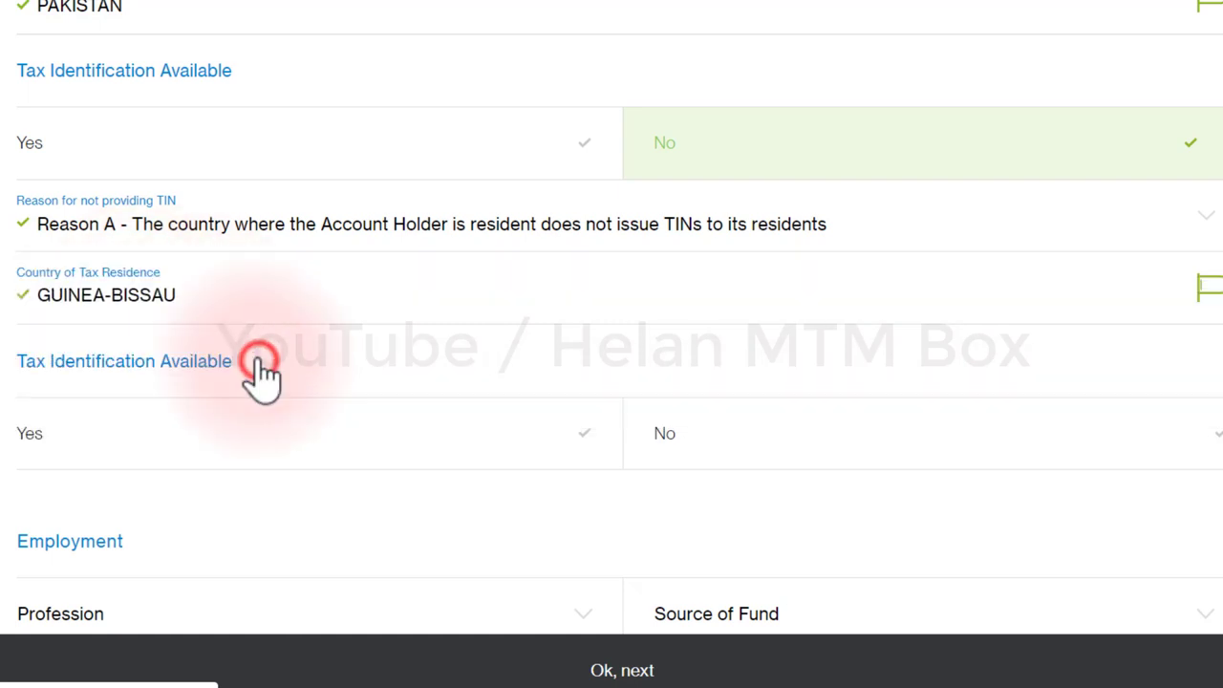
left_click(245, 294)
key("BackSpace")
key("BackSpace")
key("BackSpace")
key("BackSpace")
key("BackSpace")
key("BackSpace")
key("BackSpace")
type("sau")
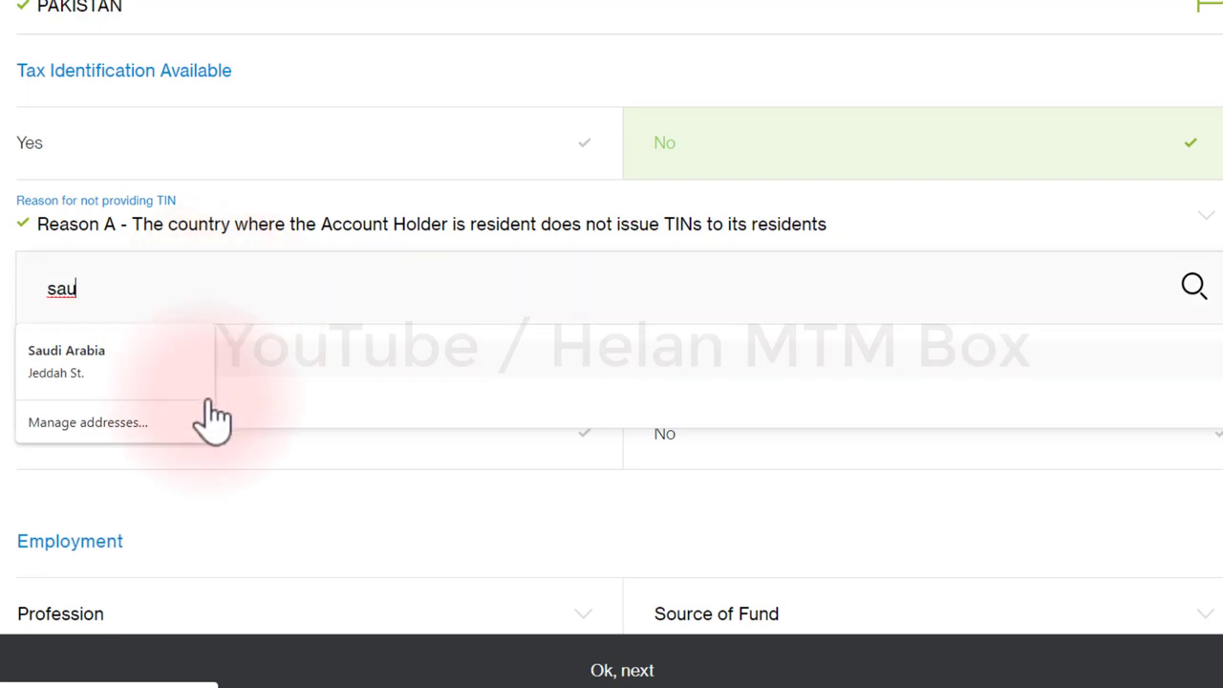
left_click(290, 424)
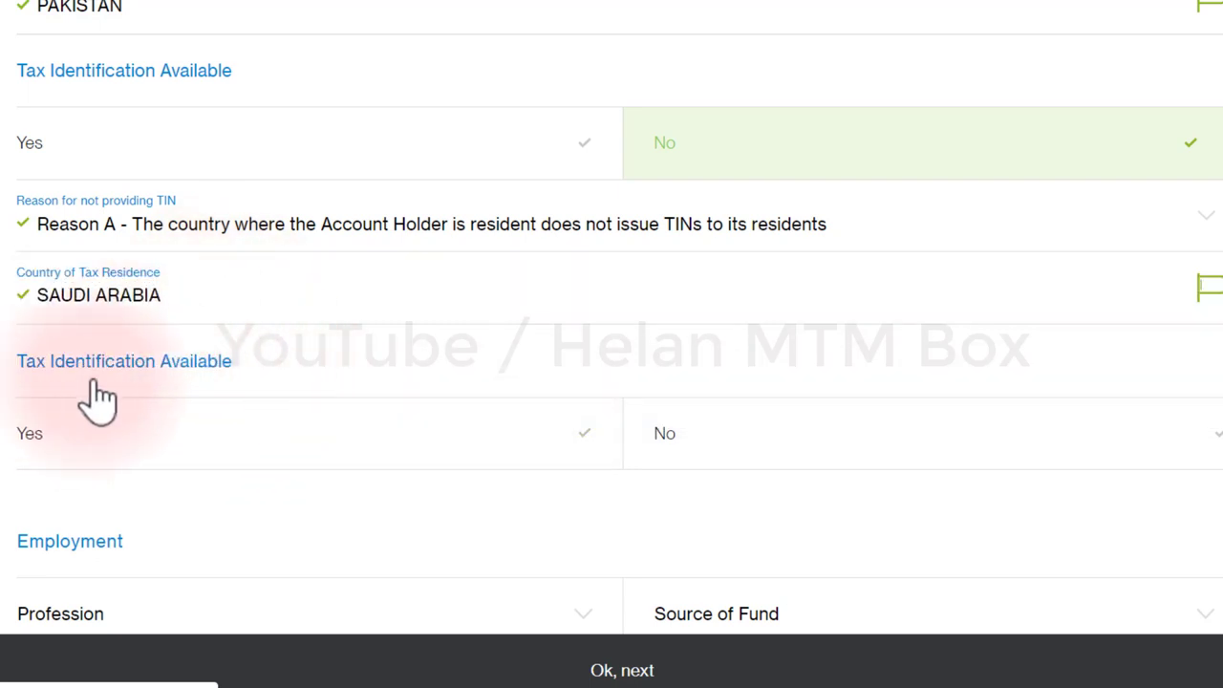
left_click(711, 447)
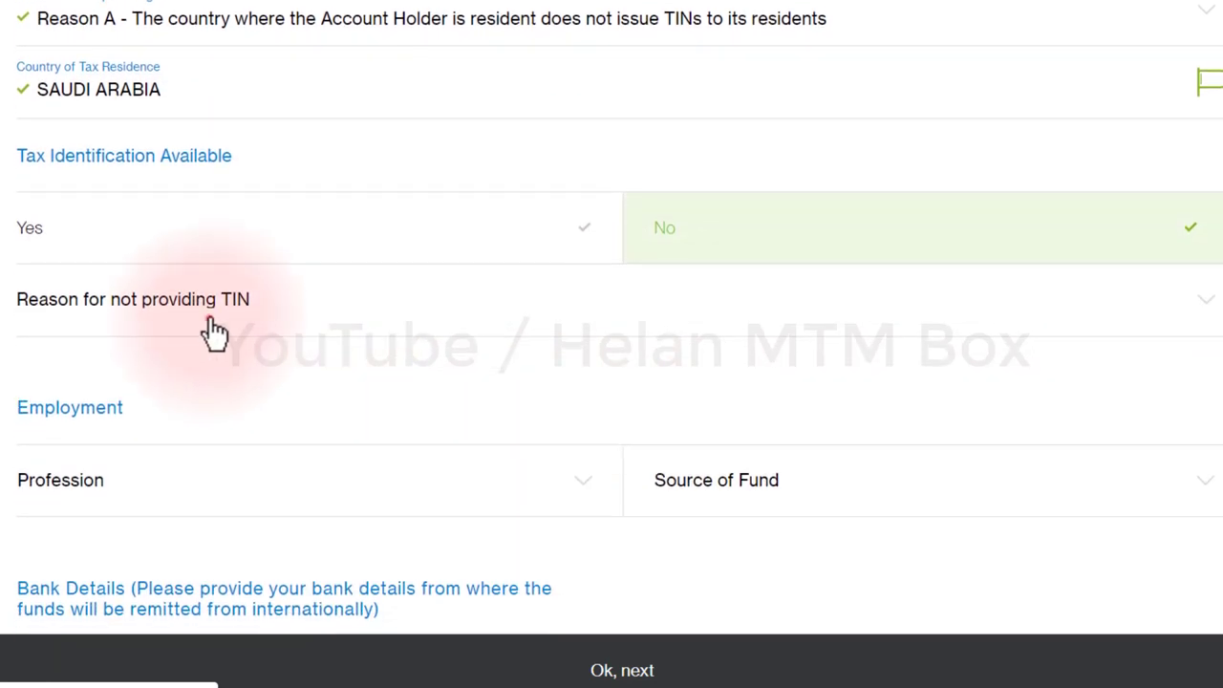
Step: Give Reason A for Saudi Arabia's missing TIN and set Profession to Business
left_click(214, 330)
left_click(231, 304)
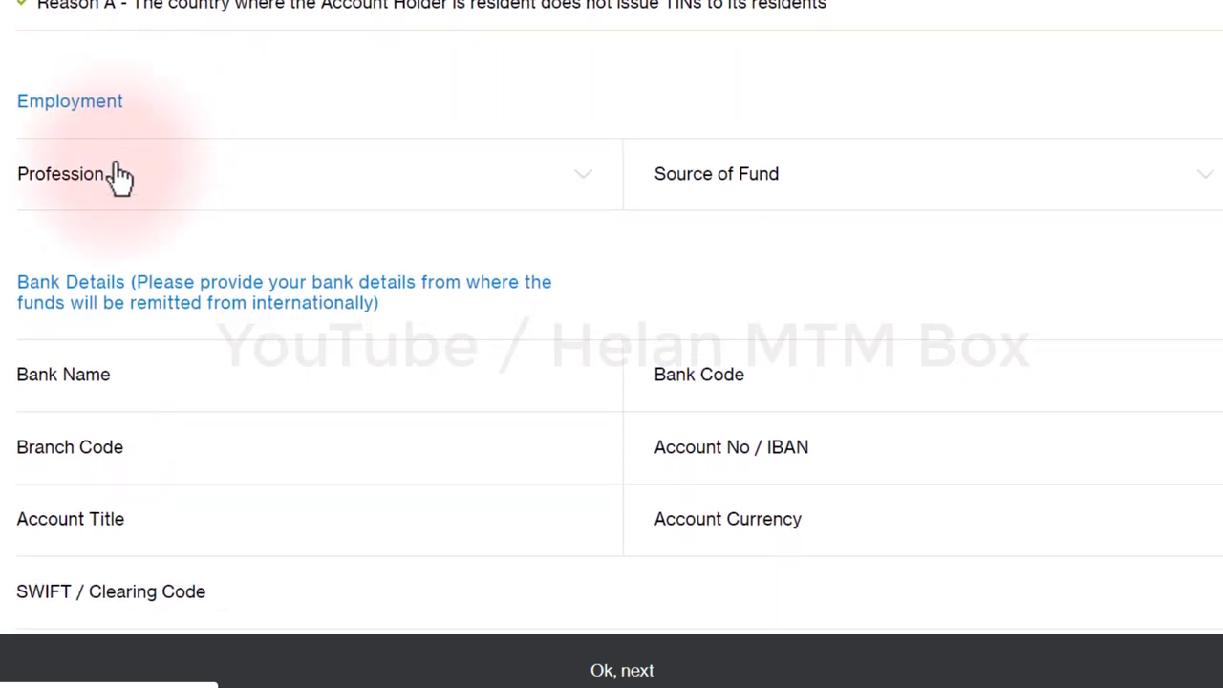
left_click(106, 180)
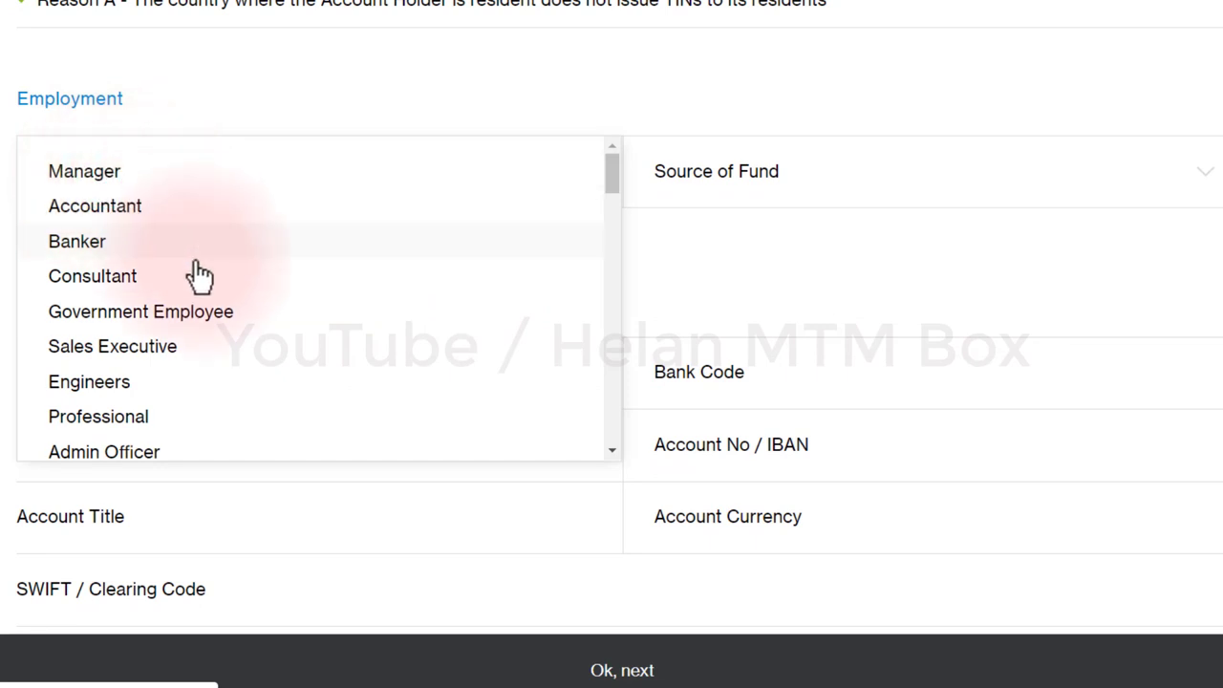
scroll(197, 271, "down", 1)
scroll(197, 271, "down", 5)
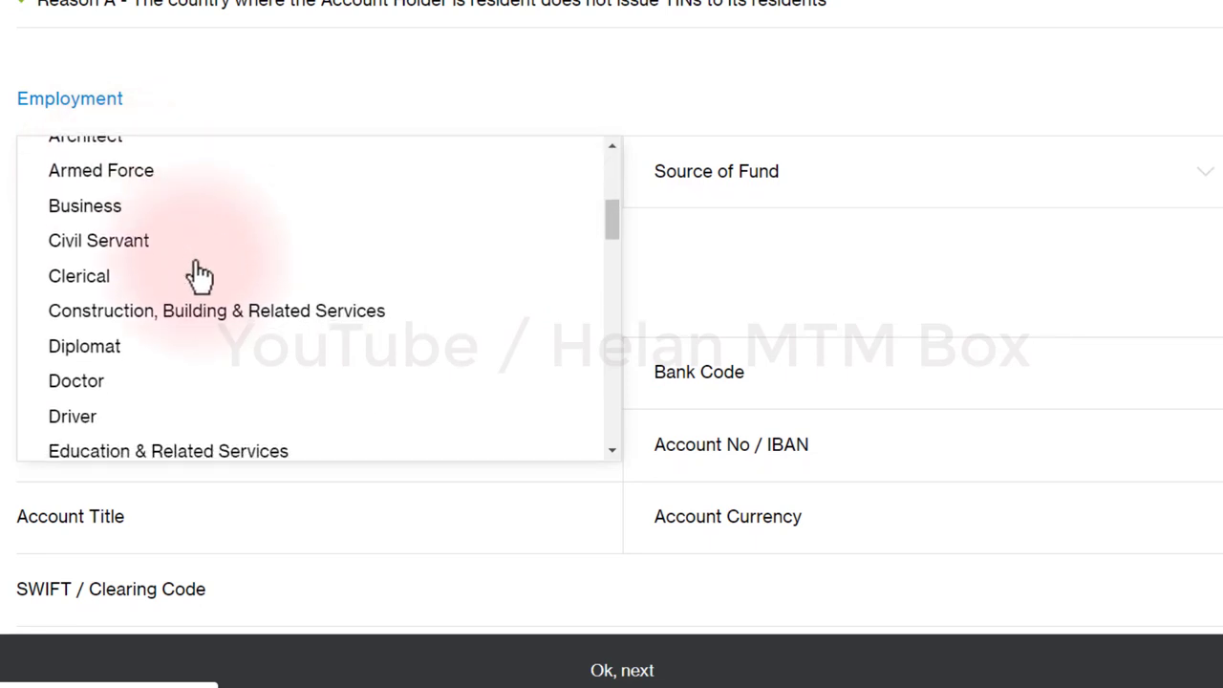
left_click(122, 189)
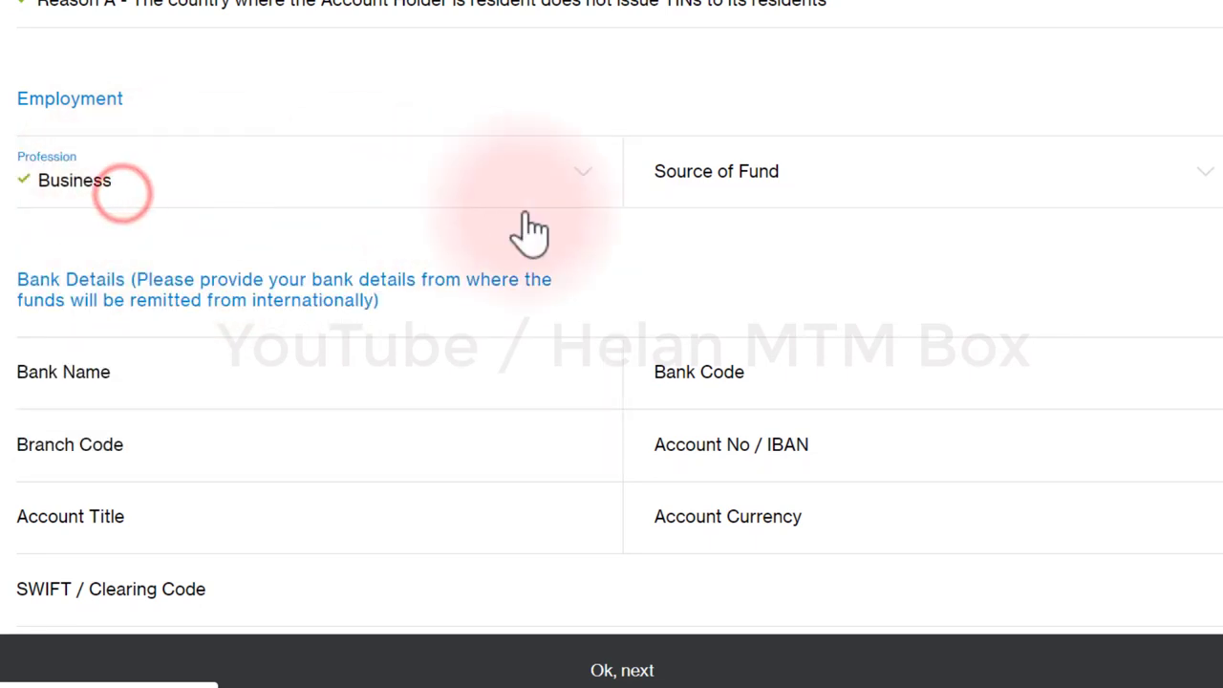
Step: Set Source of Fund to Income from Employment
left_click(843, 176)
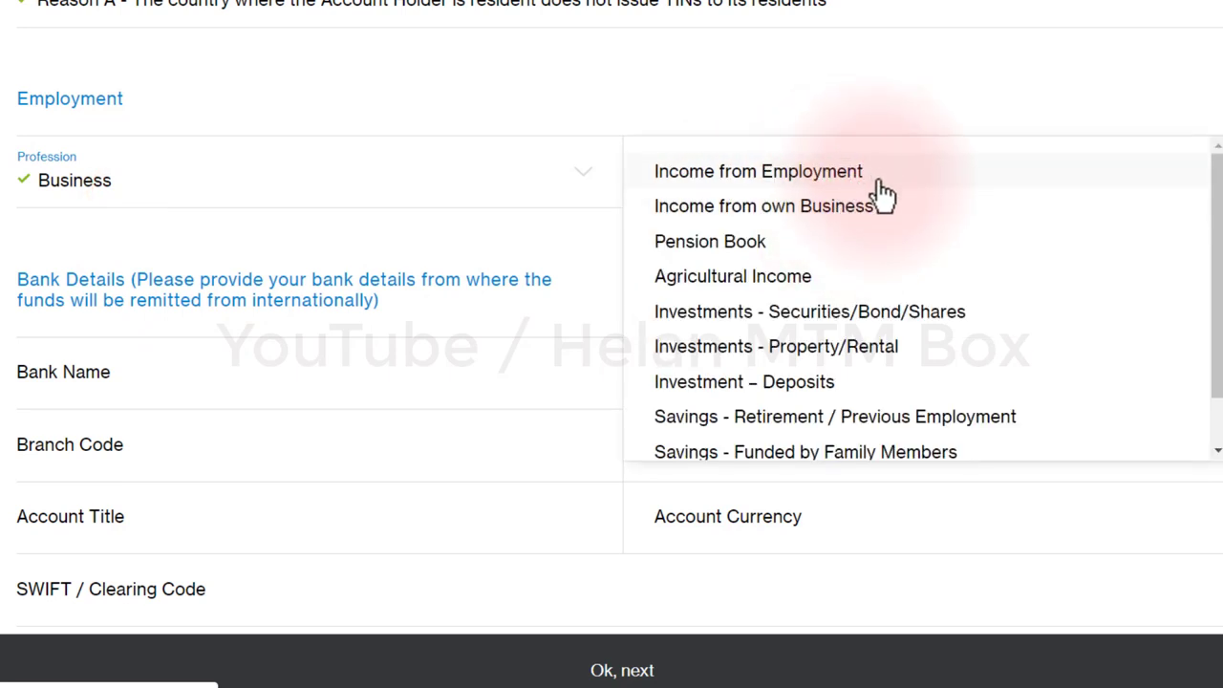
left_click(881, 181)
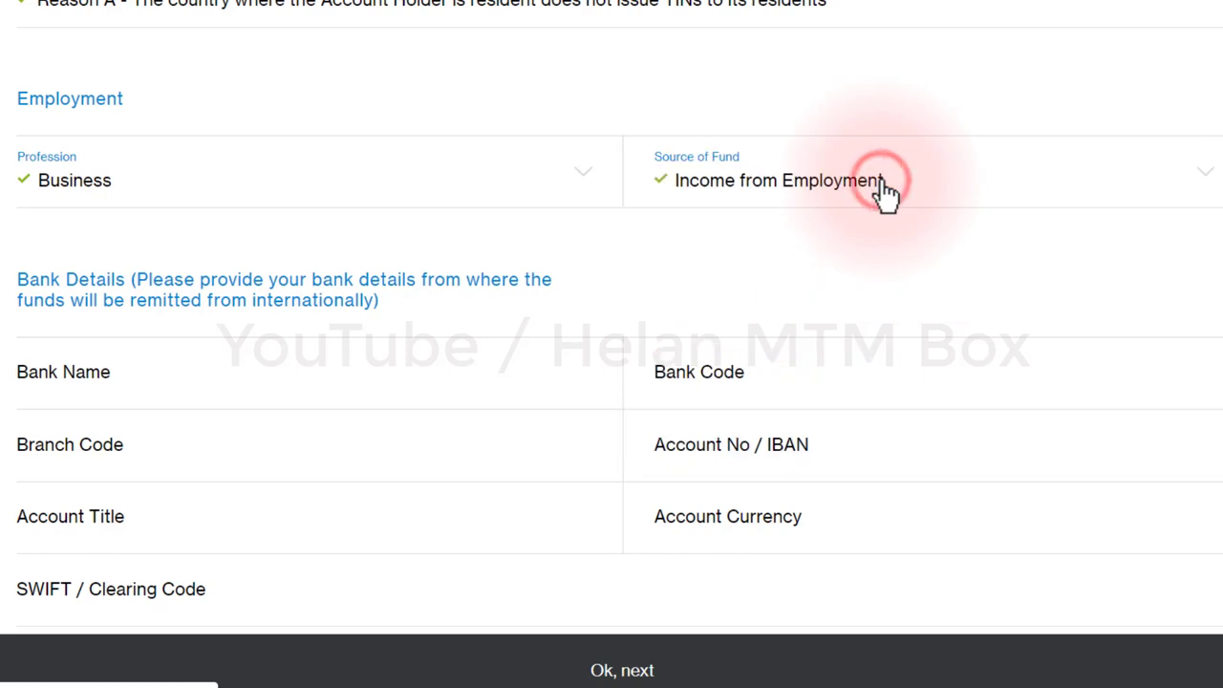
left_click(935, 184)
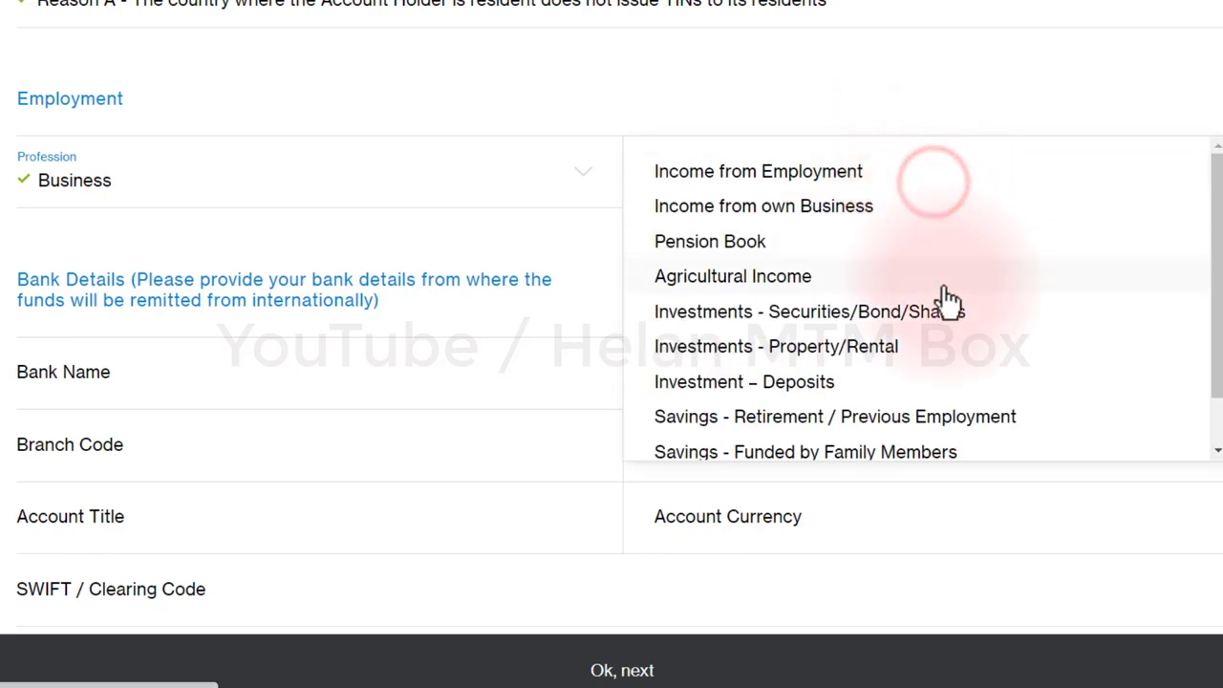
scroll(956, 320, "down", 2)
scroll(914, 431, "down", 2)
scroll(923, 306, "up", 3)
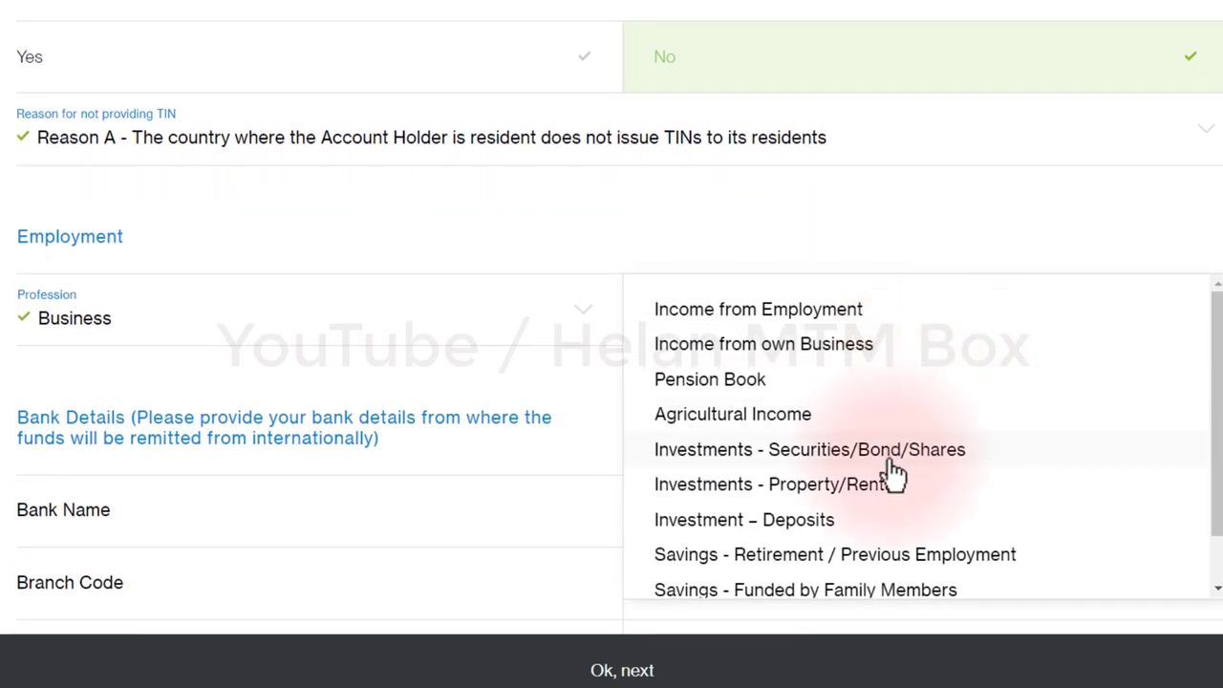
left_click(936, 321)
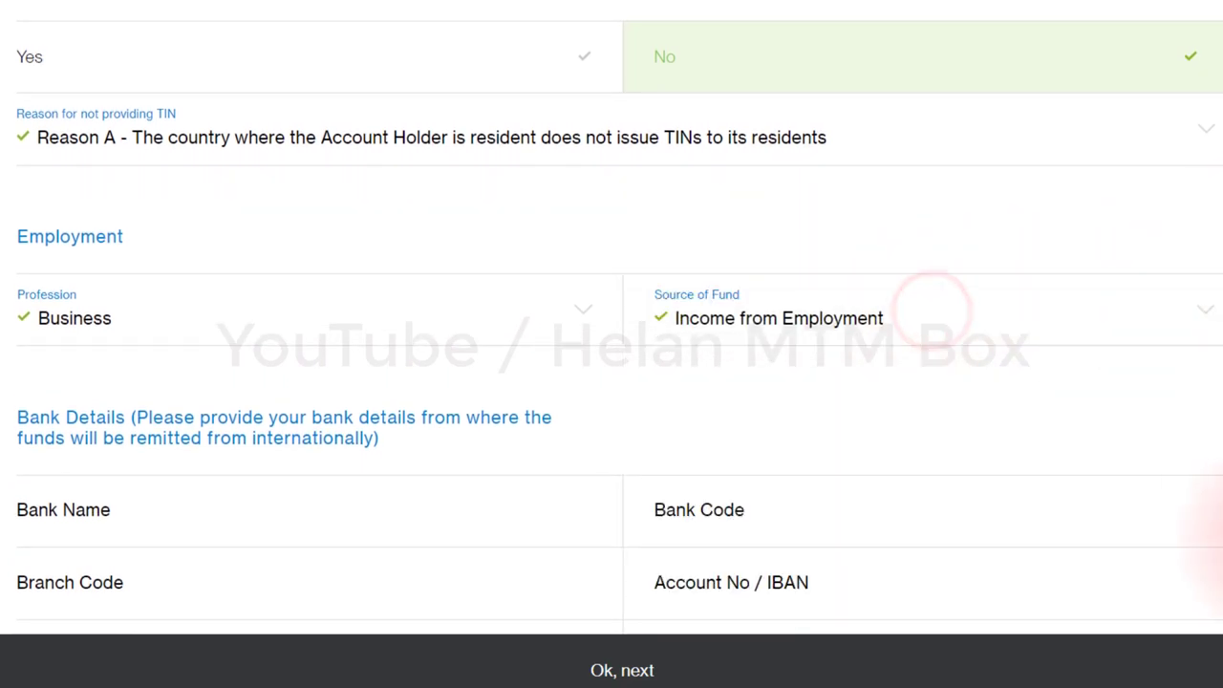
scroll(1206, 535, "down", 4)
scroll(1205, 564, "down", 2)
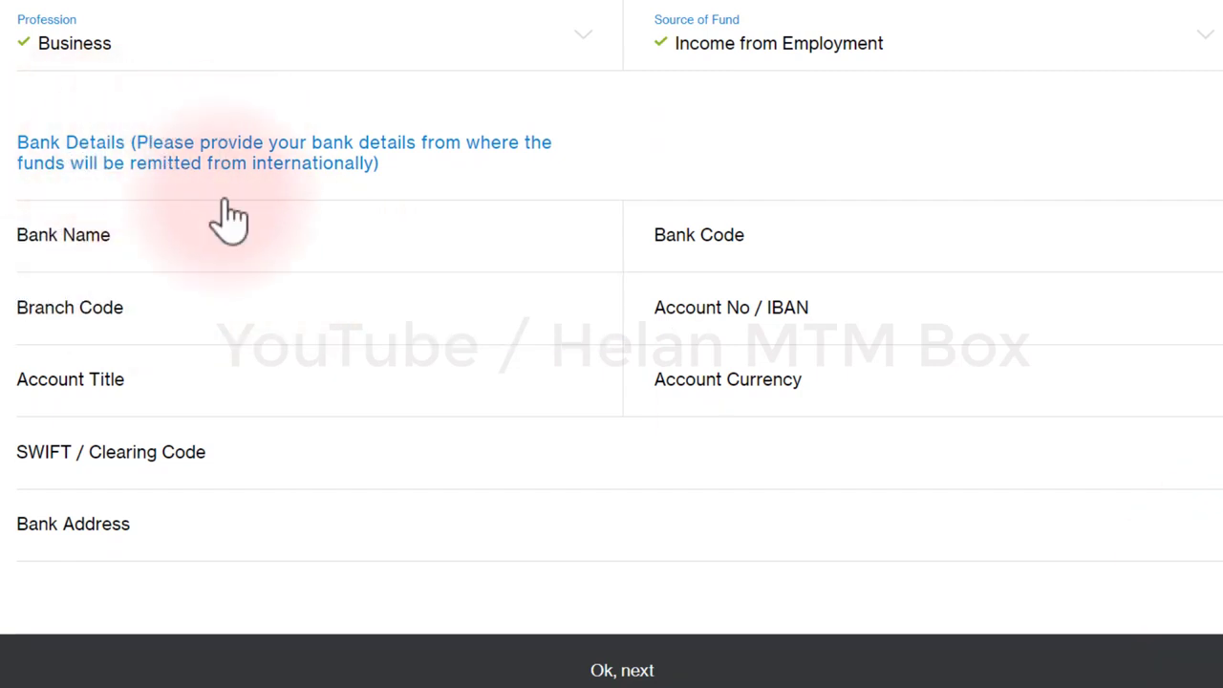
Step: Fill in the remitting bank name Al Bilad Bank, bank code, branch code, account number and account title
left_click(175, 250)
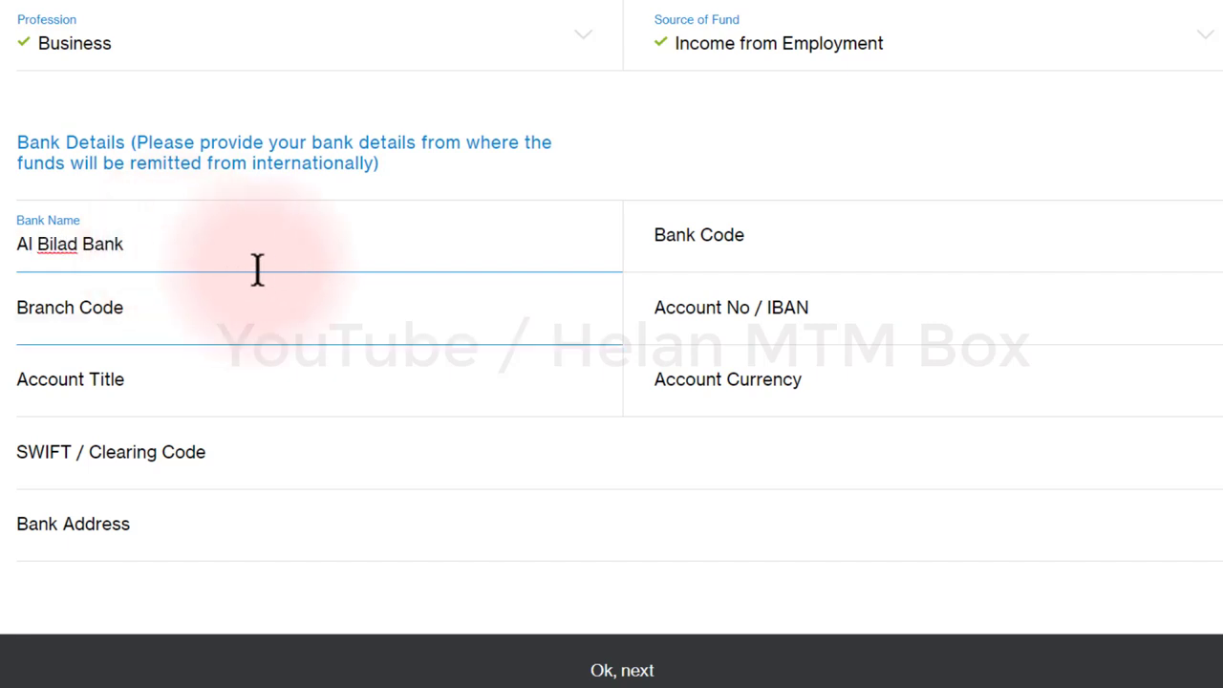
left_click(817, 260)
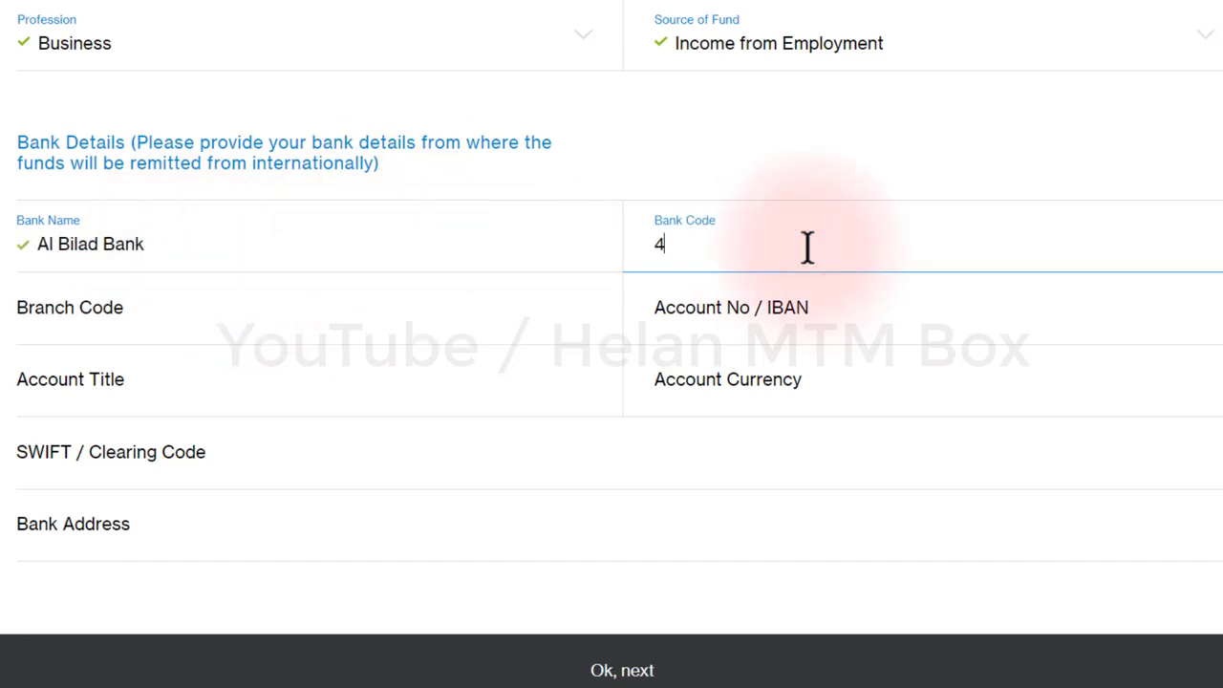
left_click(212, 325)
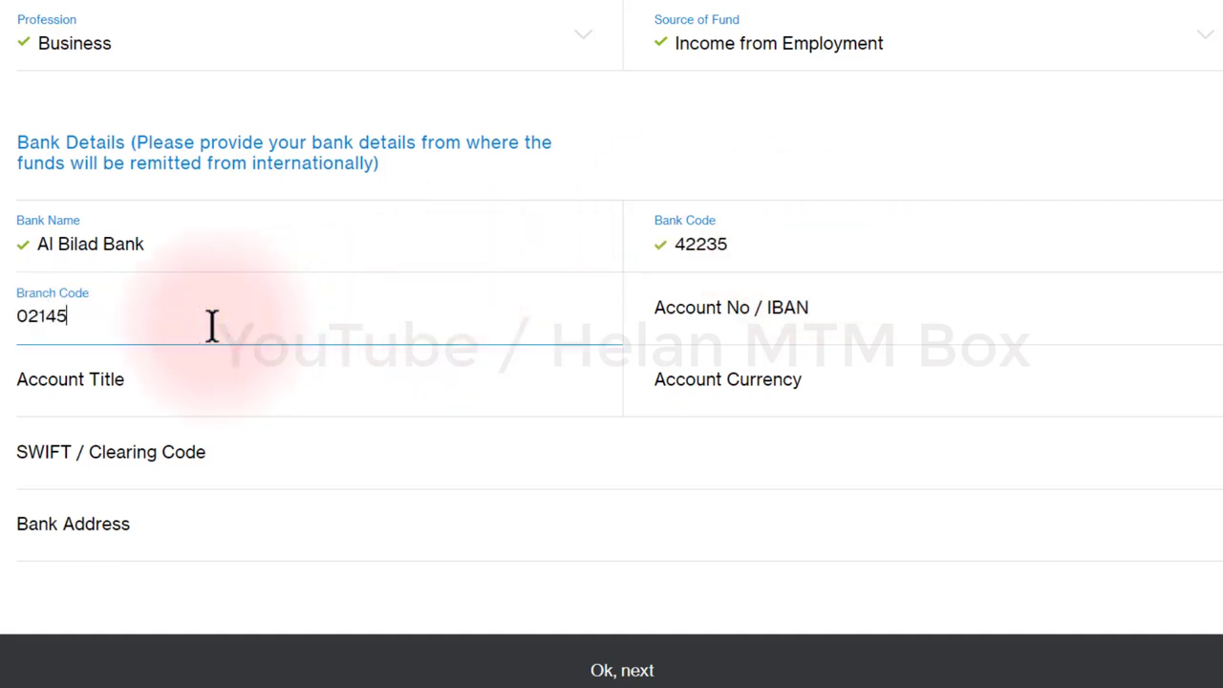
left_click(805, 312)
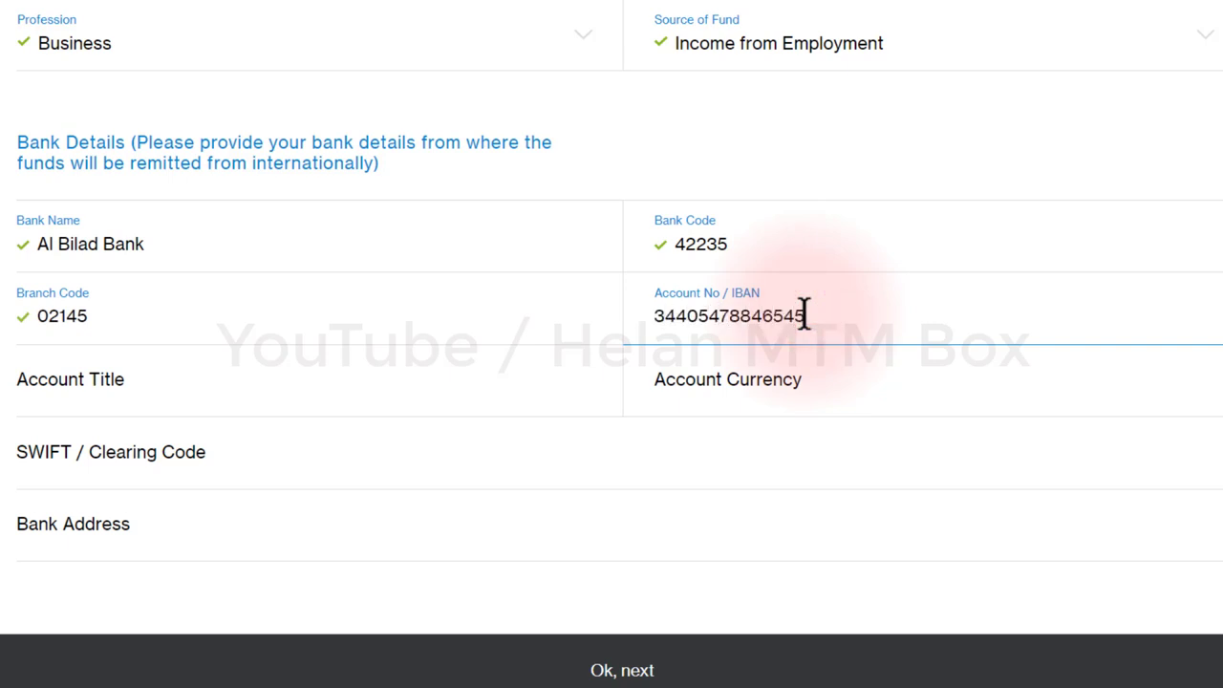
left_click(183, 401)
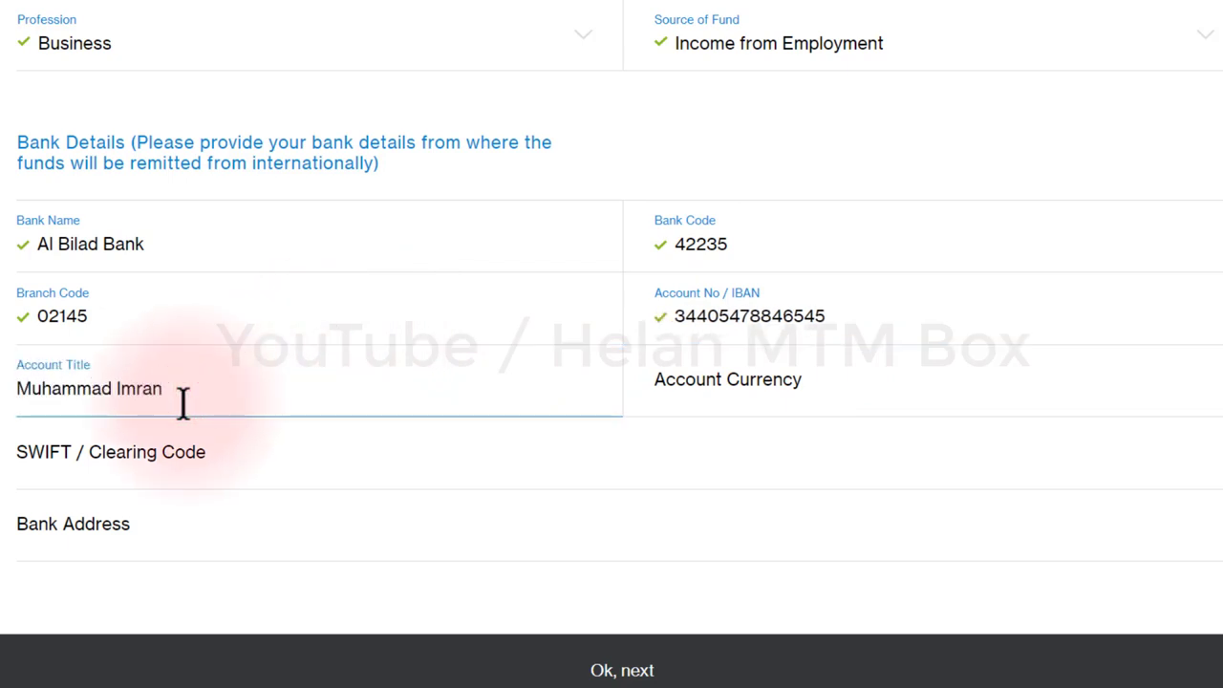
Step: Set the account currency to SAR, SWIFT code BABLIAHD and bank address JUBAIL SAUDI ARABIA
left_click(791, 386)
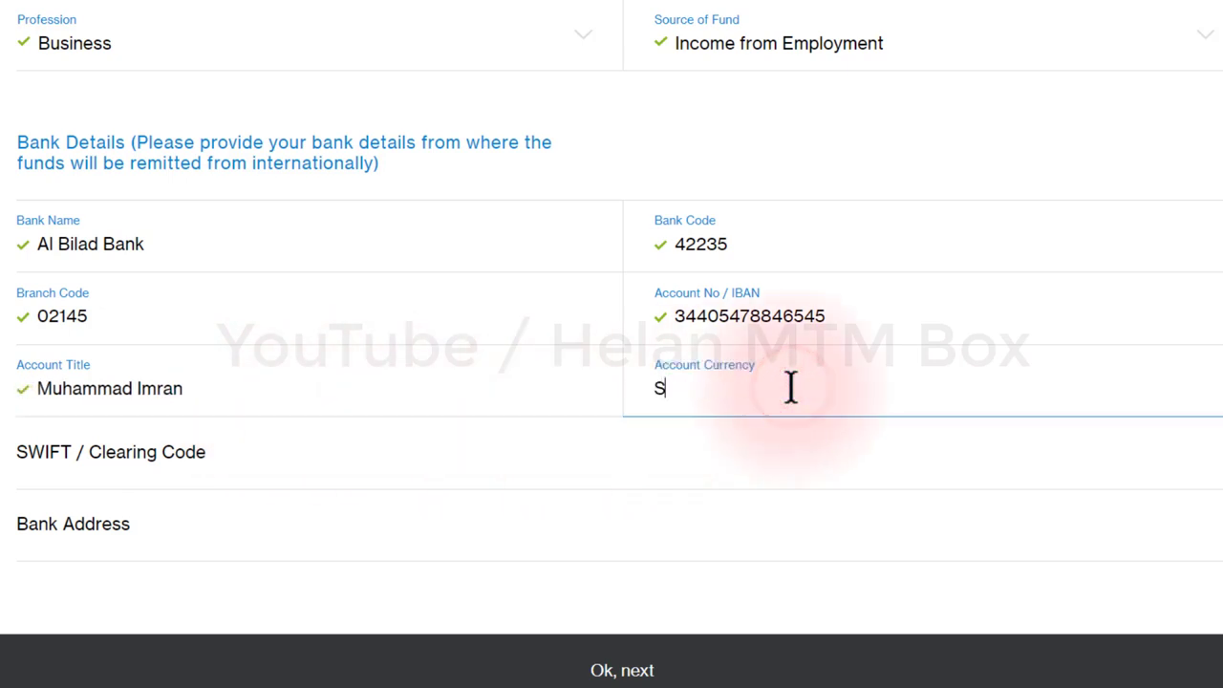
type("SAR")
left_click(211, 444)
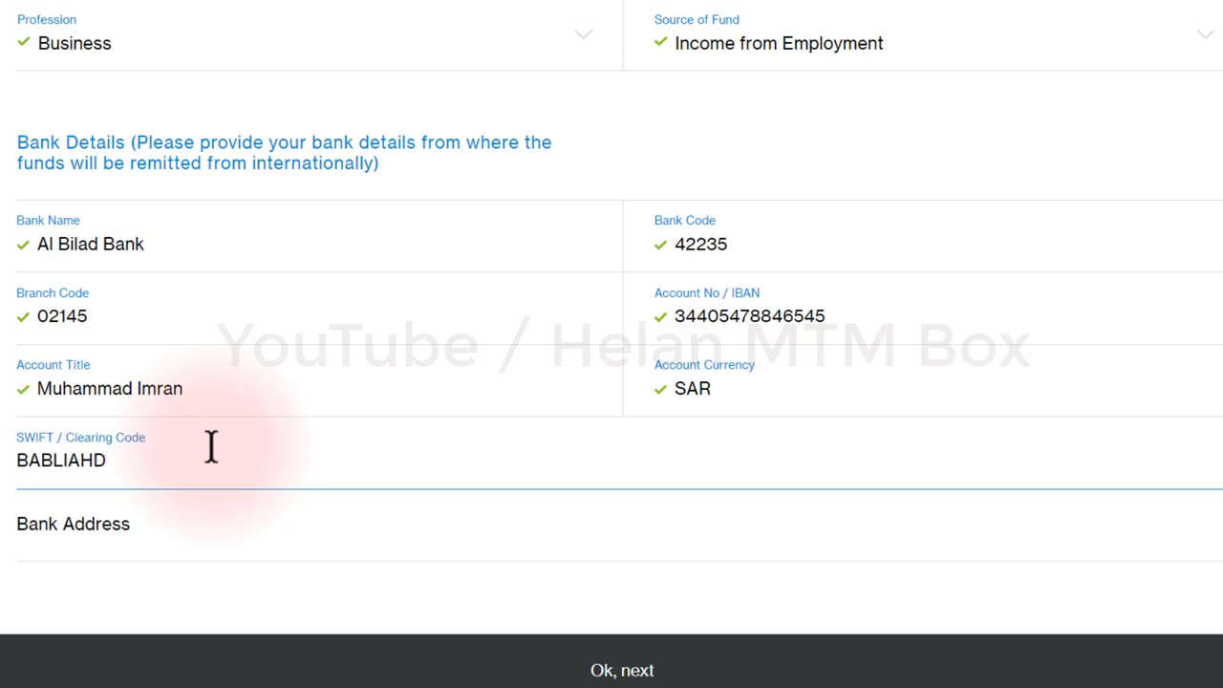
left_click(73, 535)
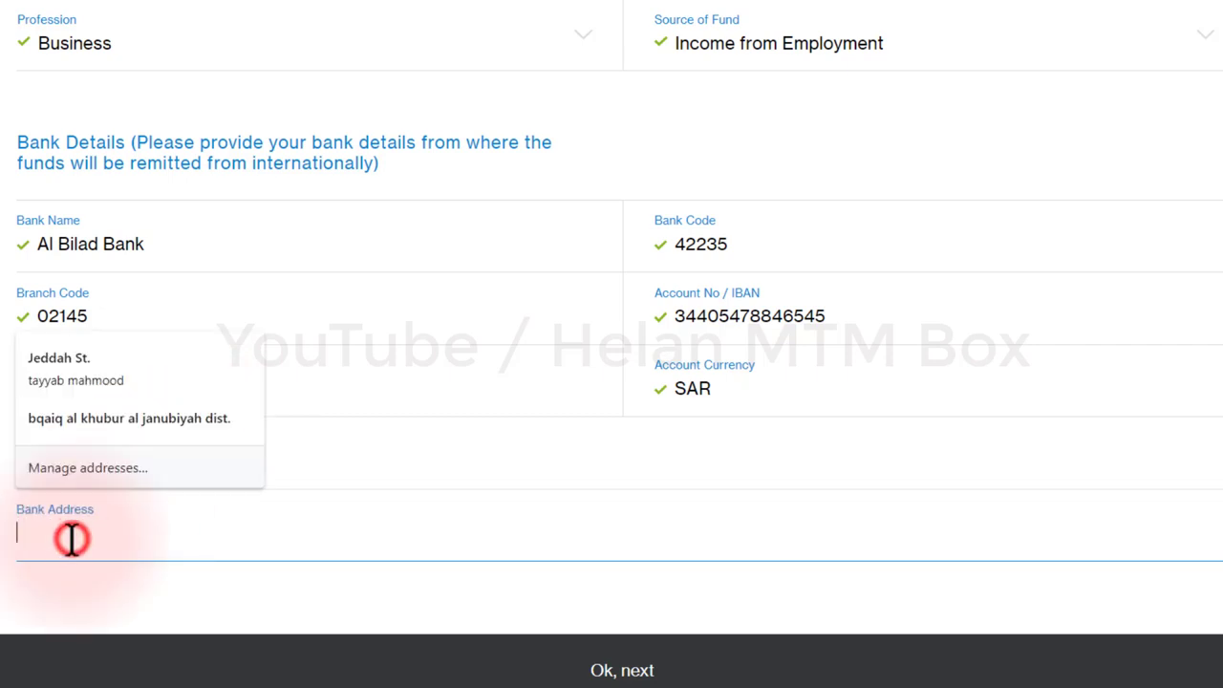
type("JUBAIL SAUDI ARABIA")
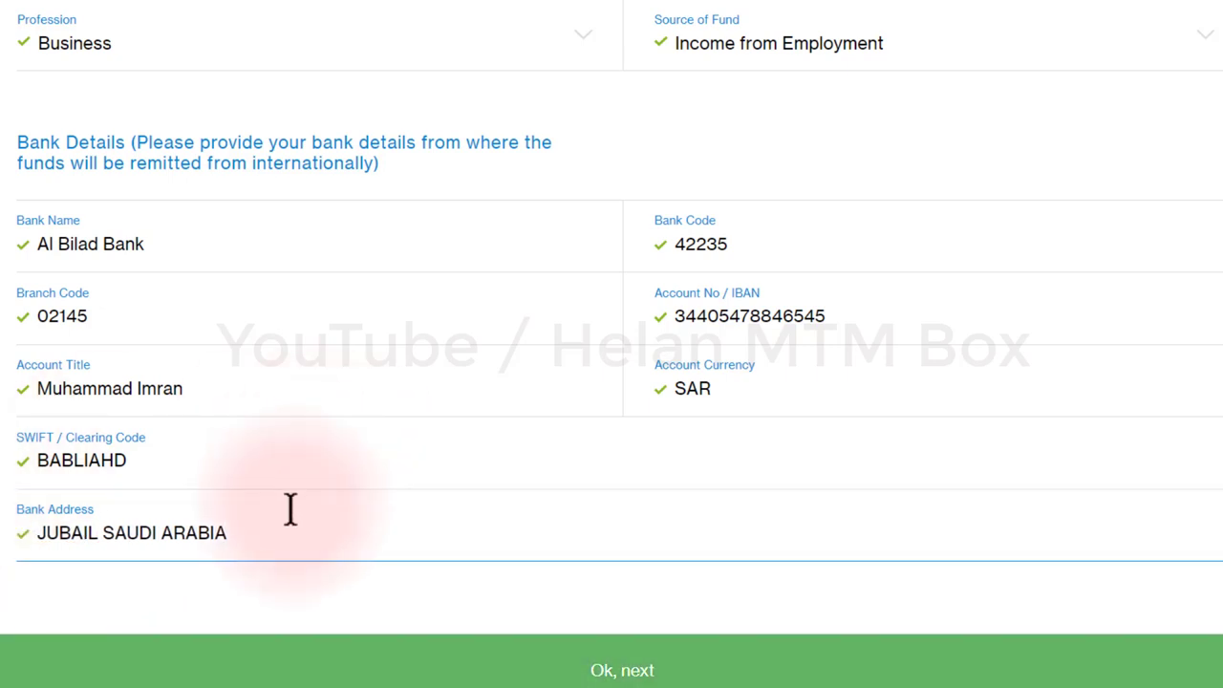
left_click(297, 645)
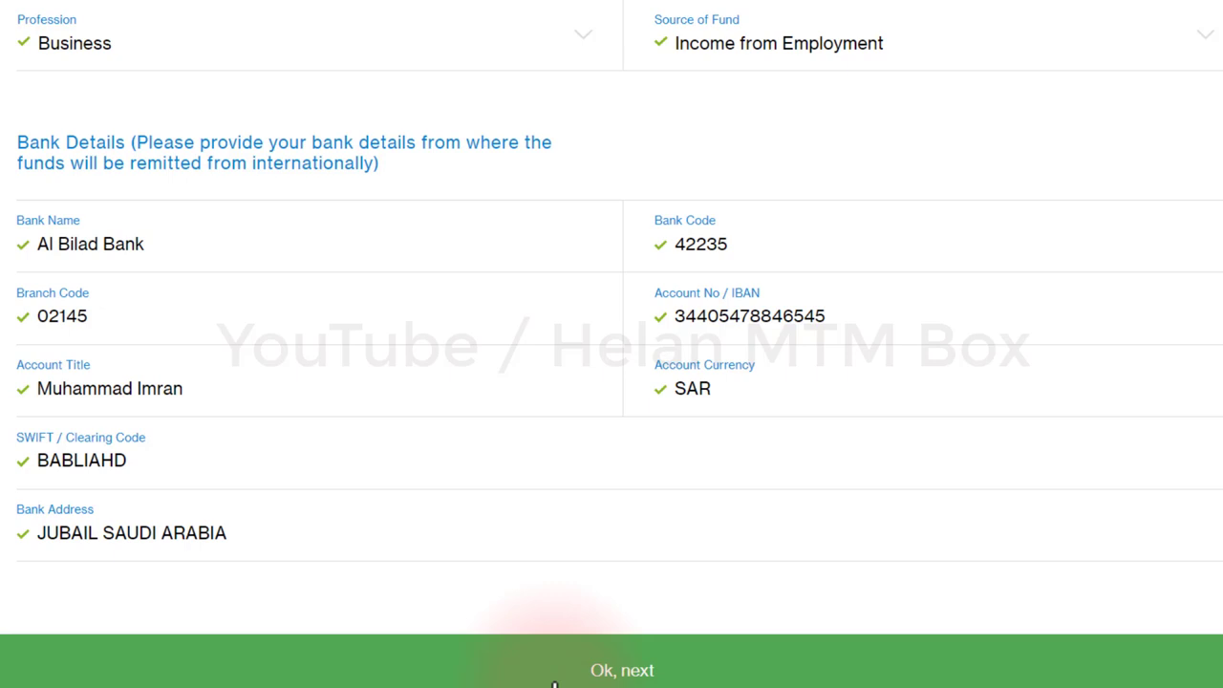
Step: Submit the bank details and upload cnic back.jpeg from the documents folder as the CNIC copy
left_click(605, 671)
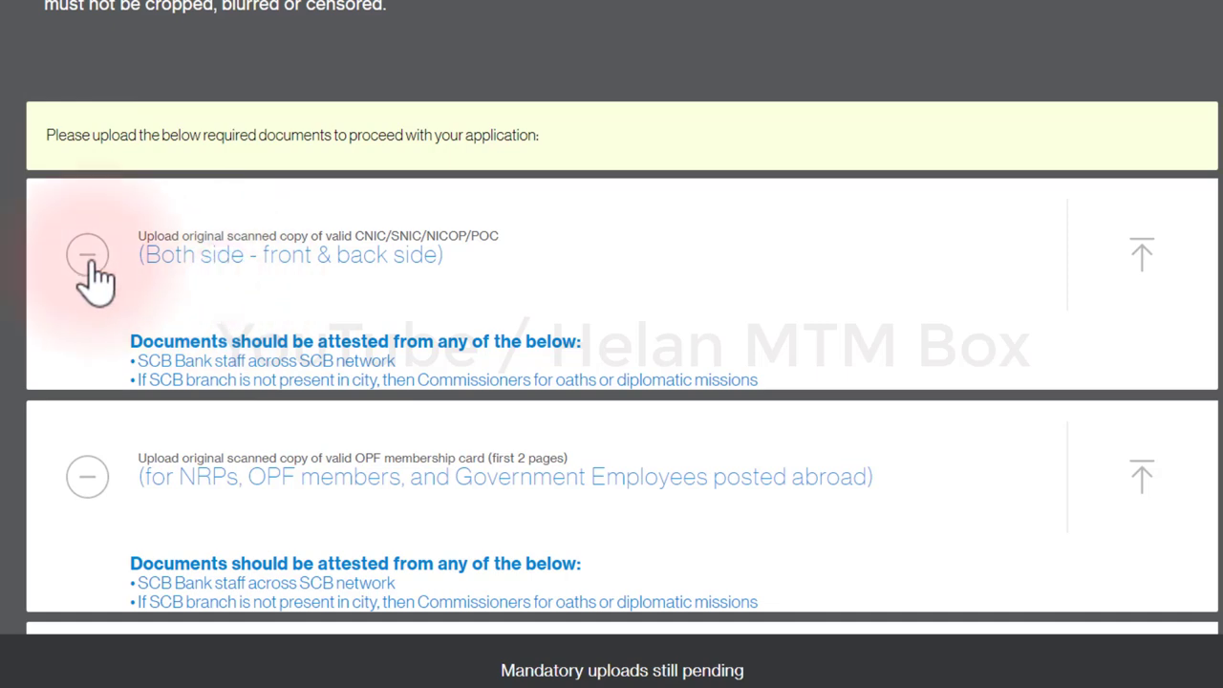
left_click(1143, 267)
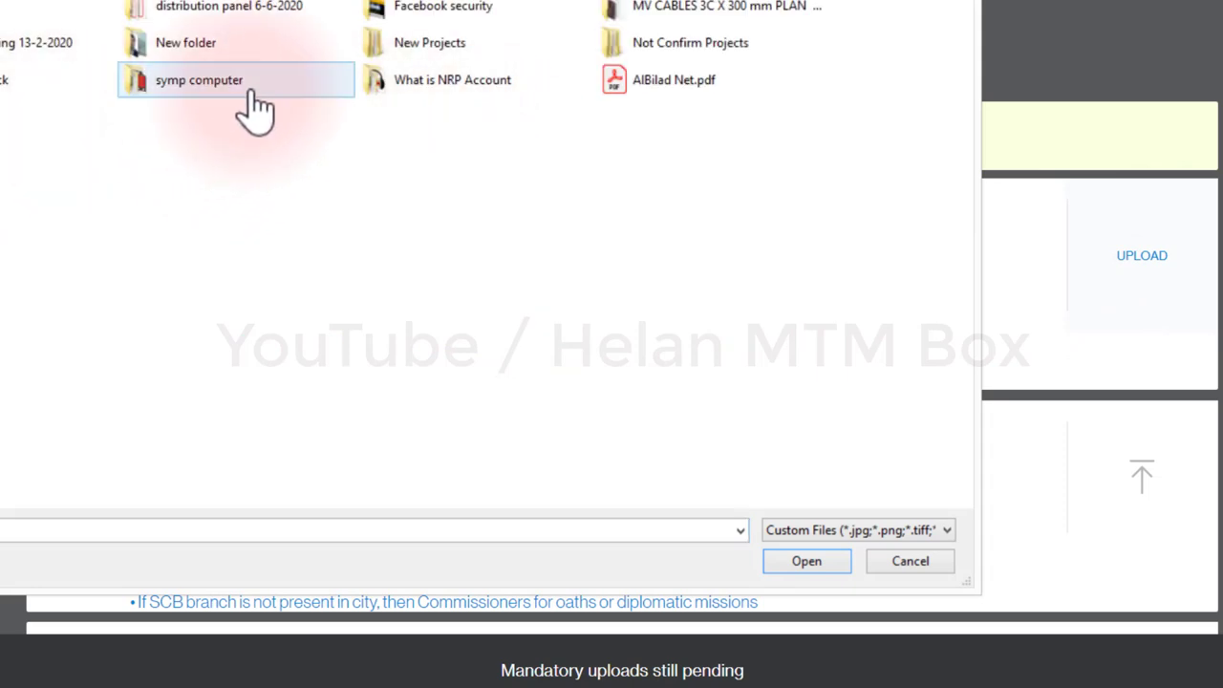
mouse_move(316, 102)
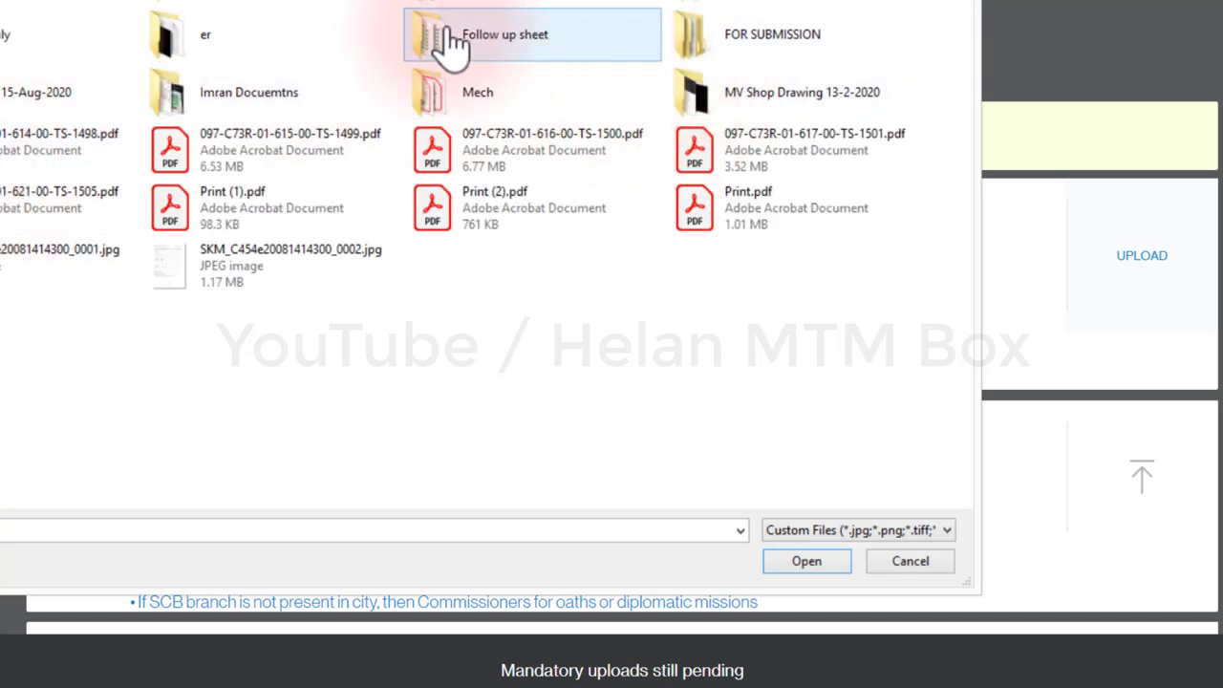
double_click(259, 86)
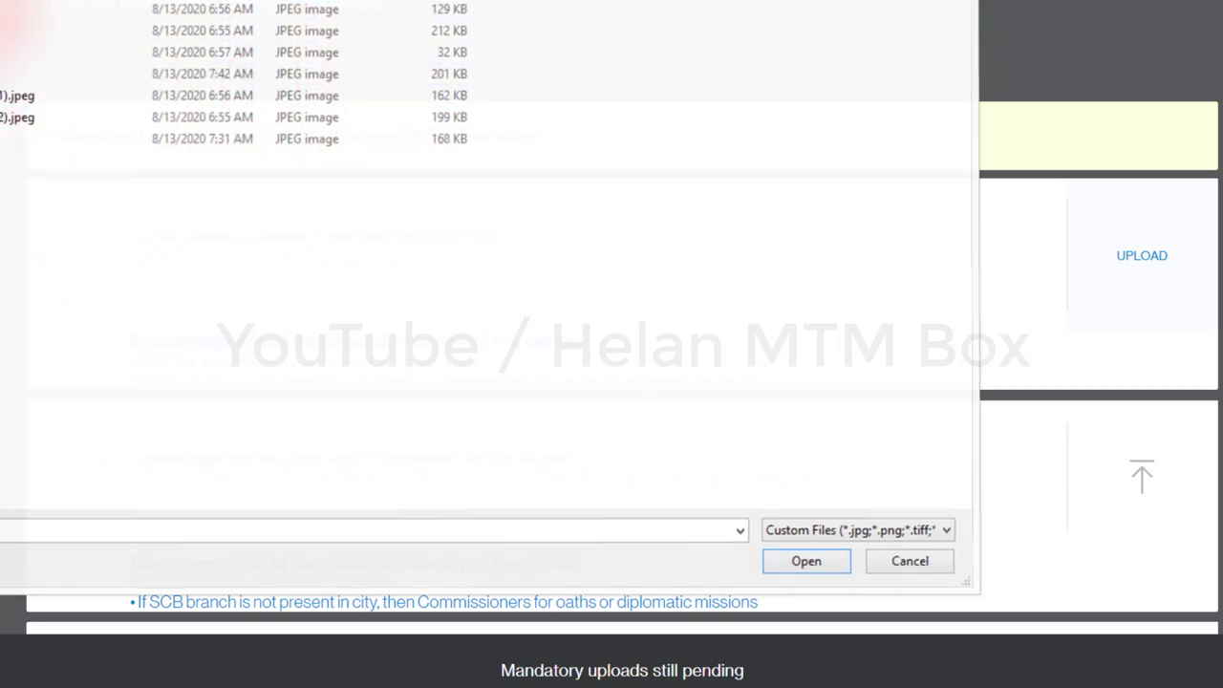
double_click(304, 119)
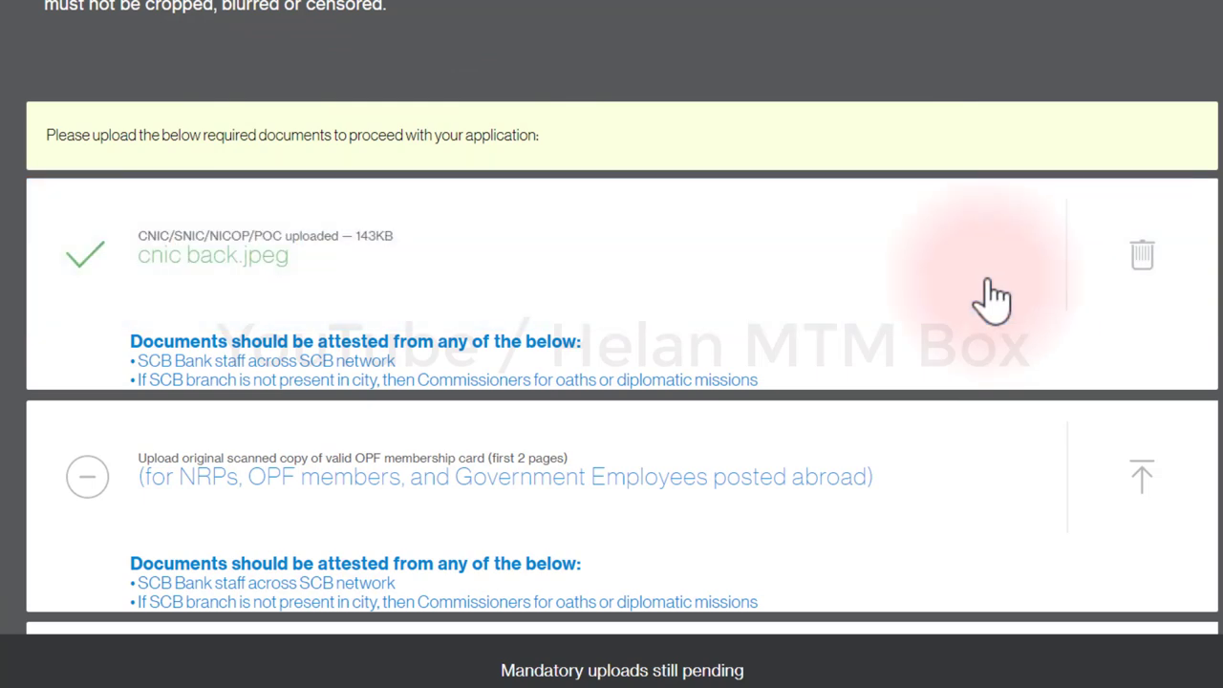
scroll(764, 305, "down", 2)
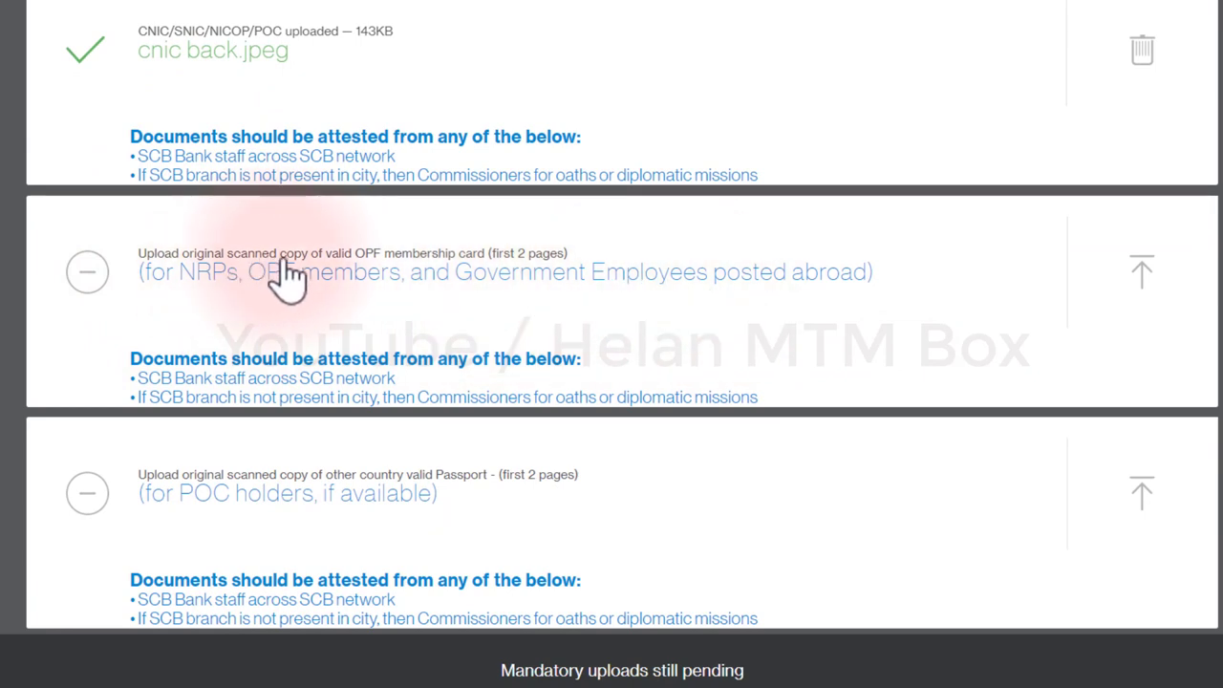
Step: Upload an image for the OPF membership card and EXIT (1).jpeg as the NRP status proof
left_click(1134, 287)
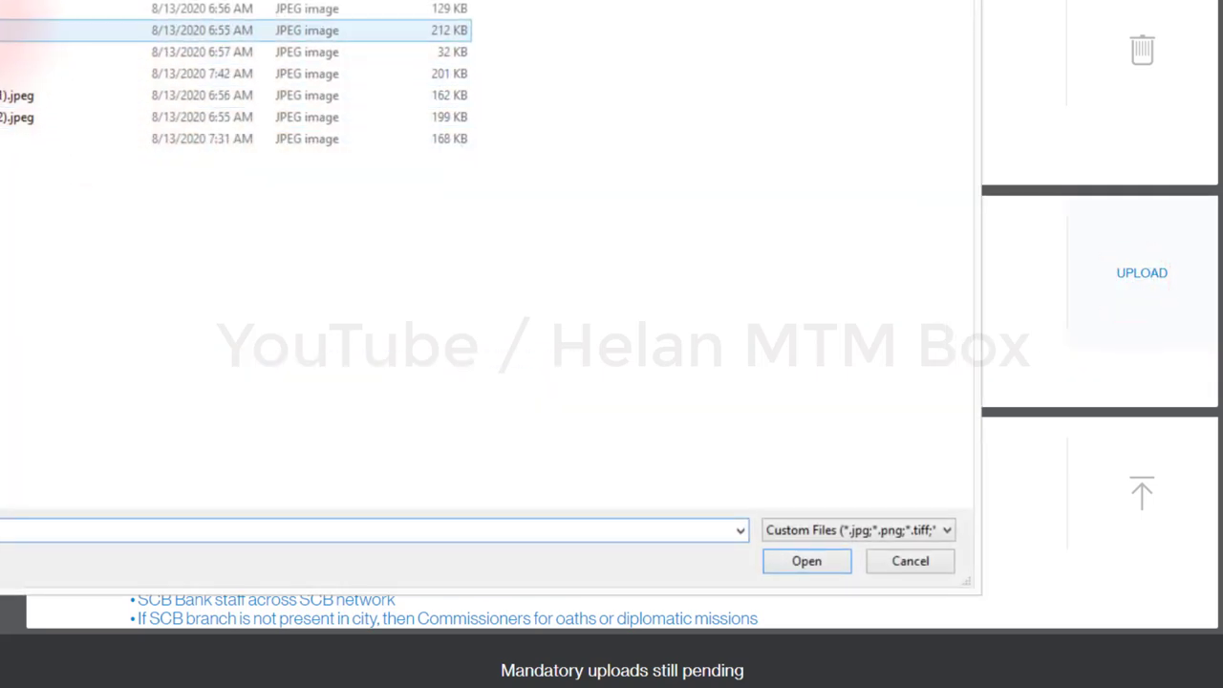
double_click(19, 8)
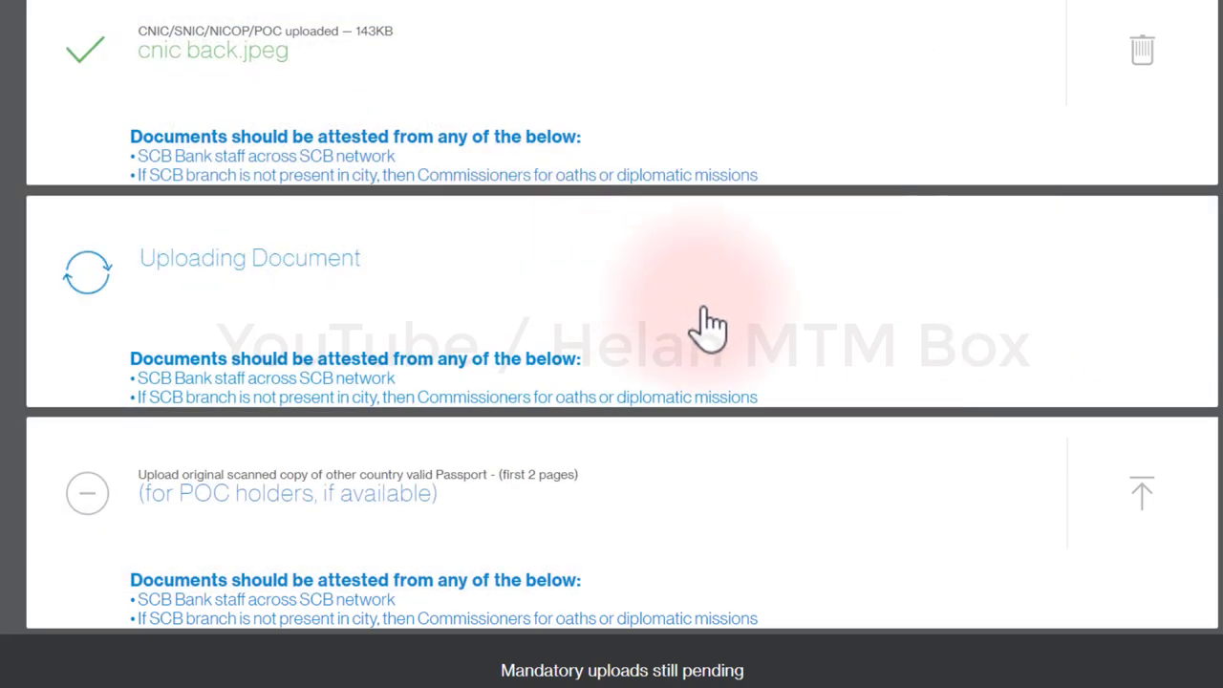
scroll(712, 340, "down", 3)
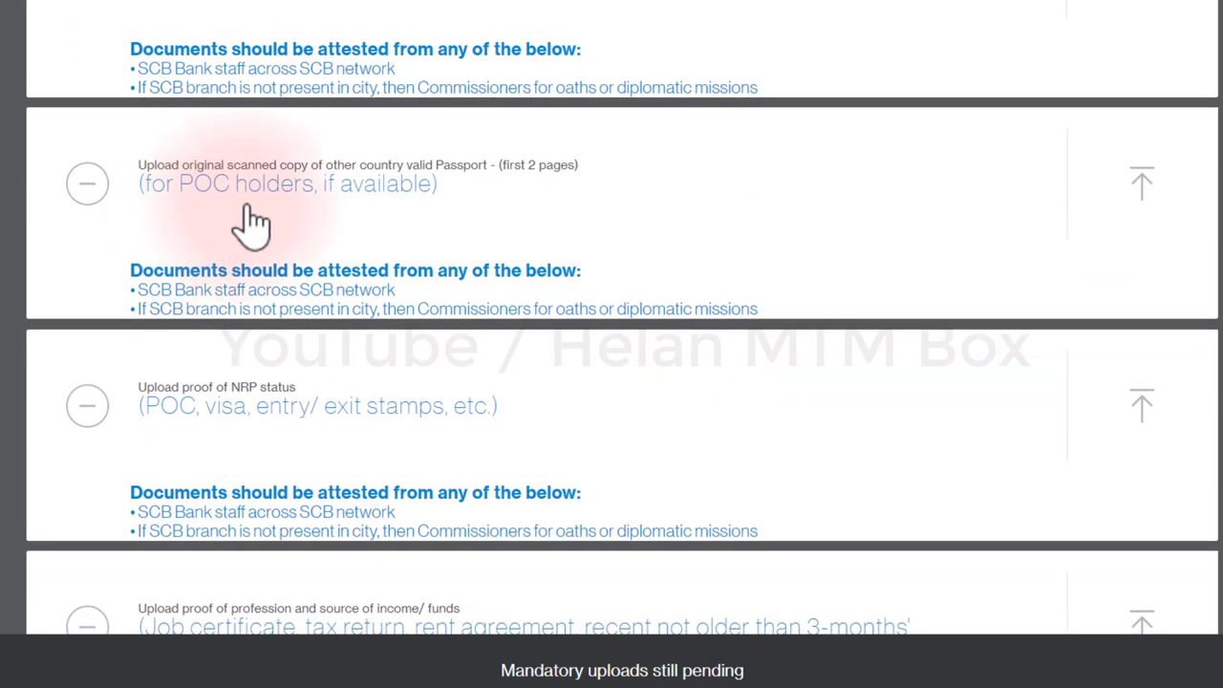
scroll(251, 223, "down", 3)
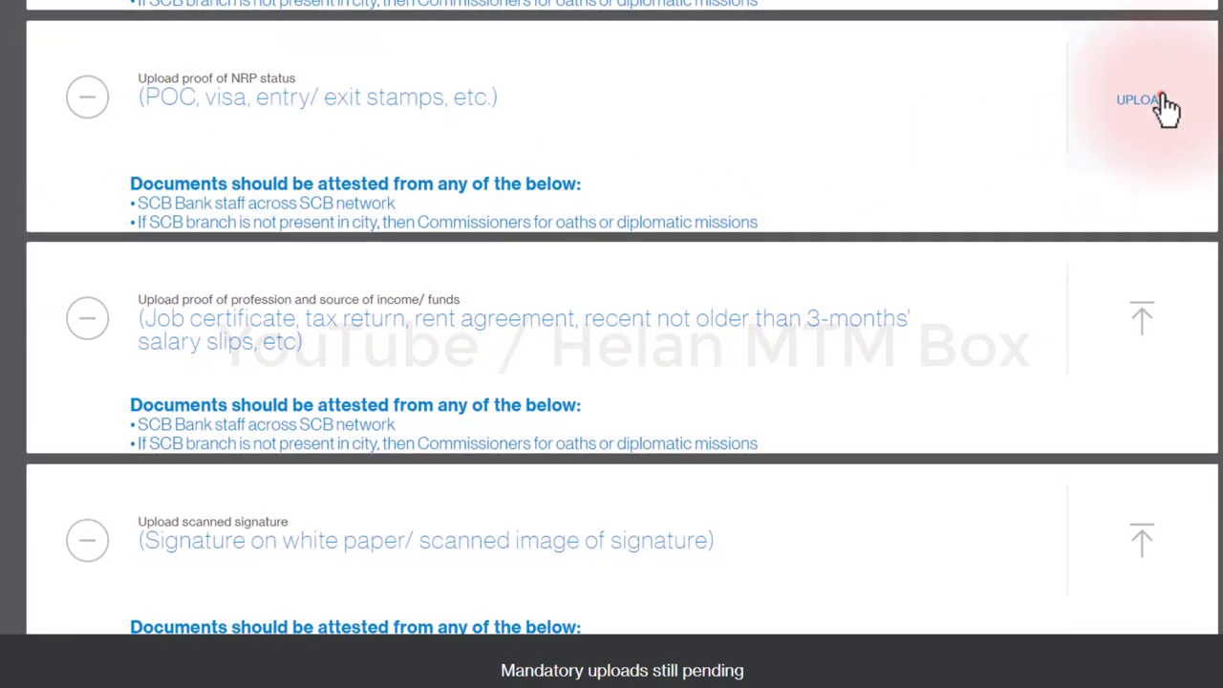
left_click(1164, 104)
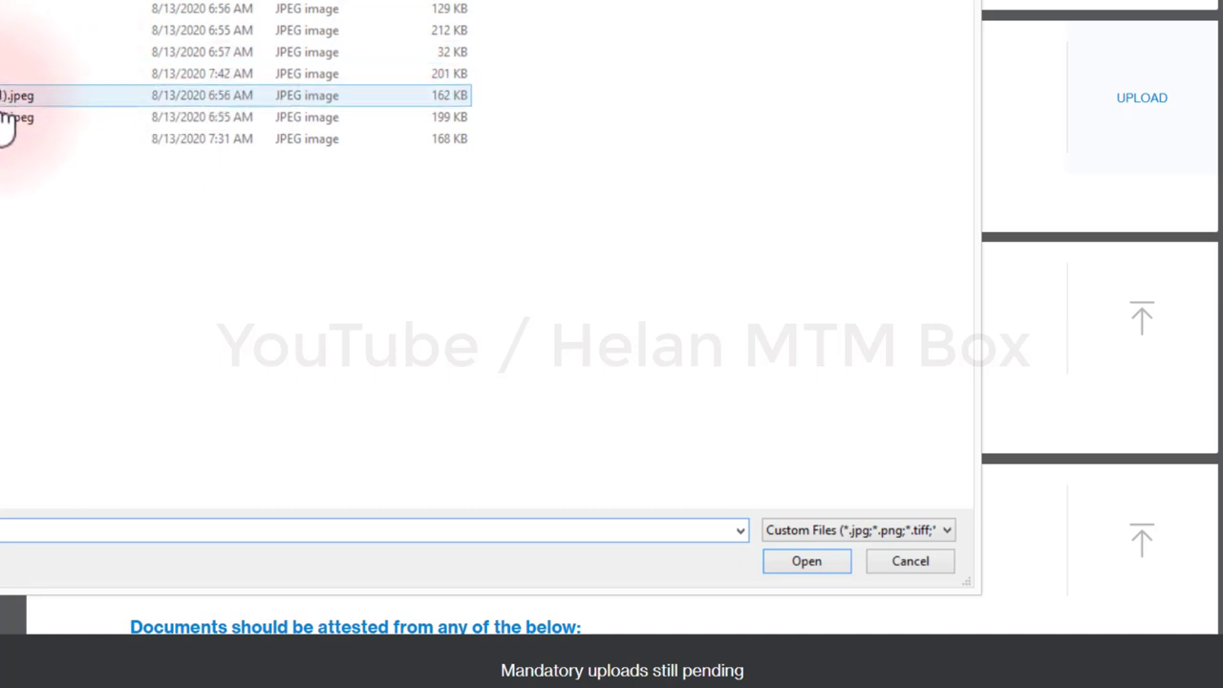
double_click(2, 57)
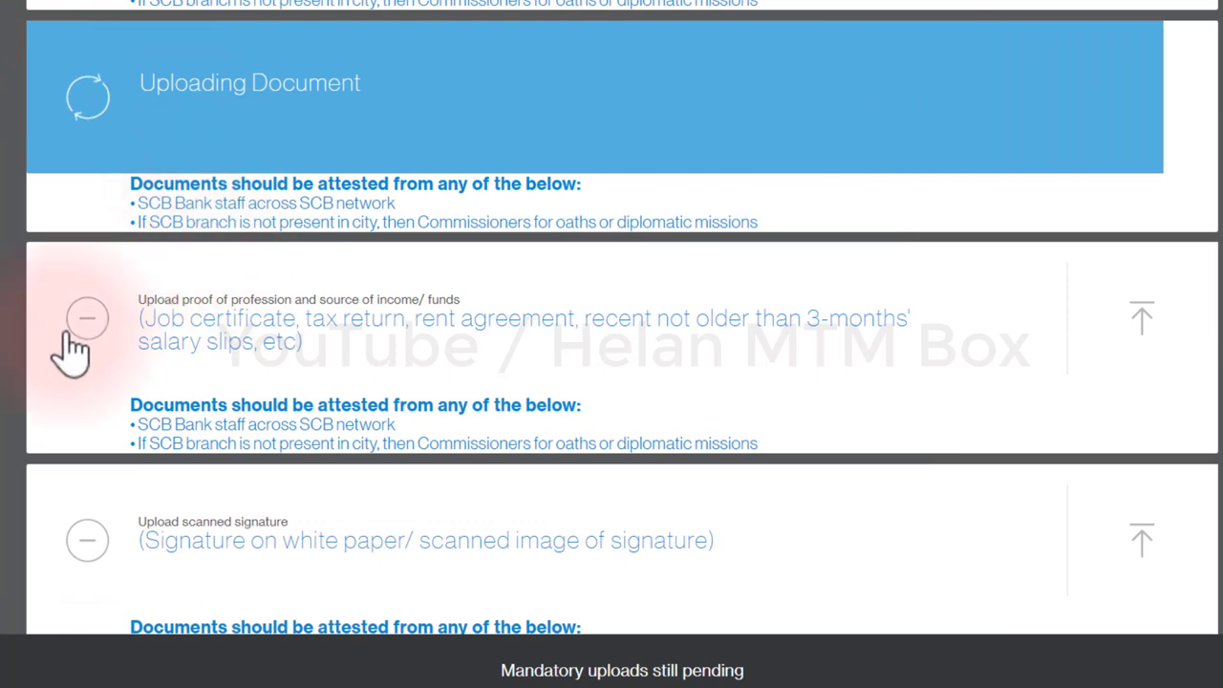
Step: Upload invice.jpeg as the profession and income proof
left_click(1178, 315)
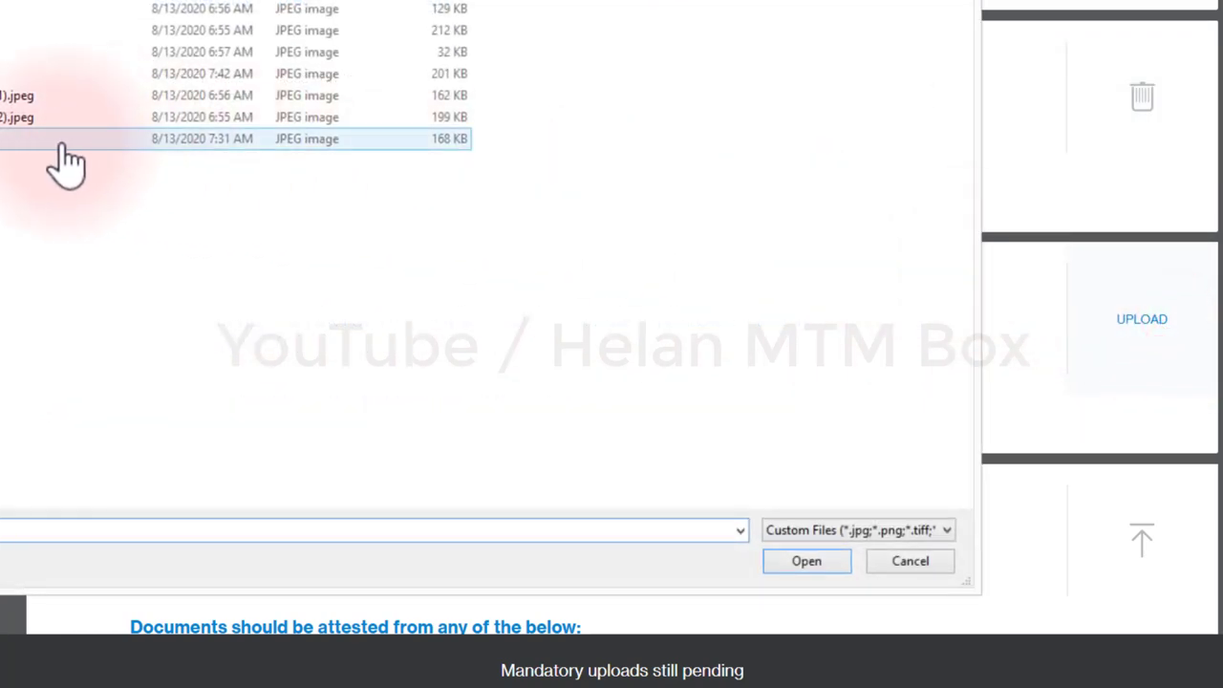
left_click(48, 73)
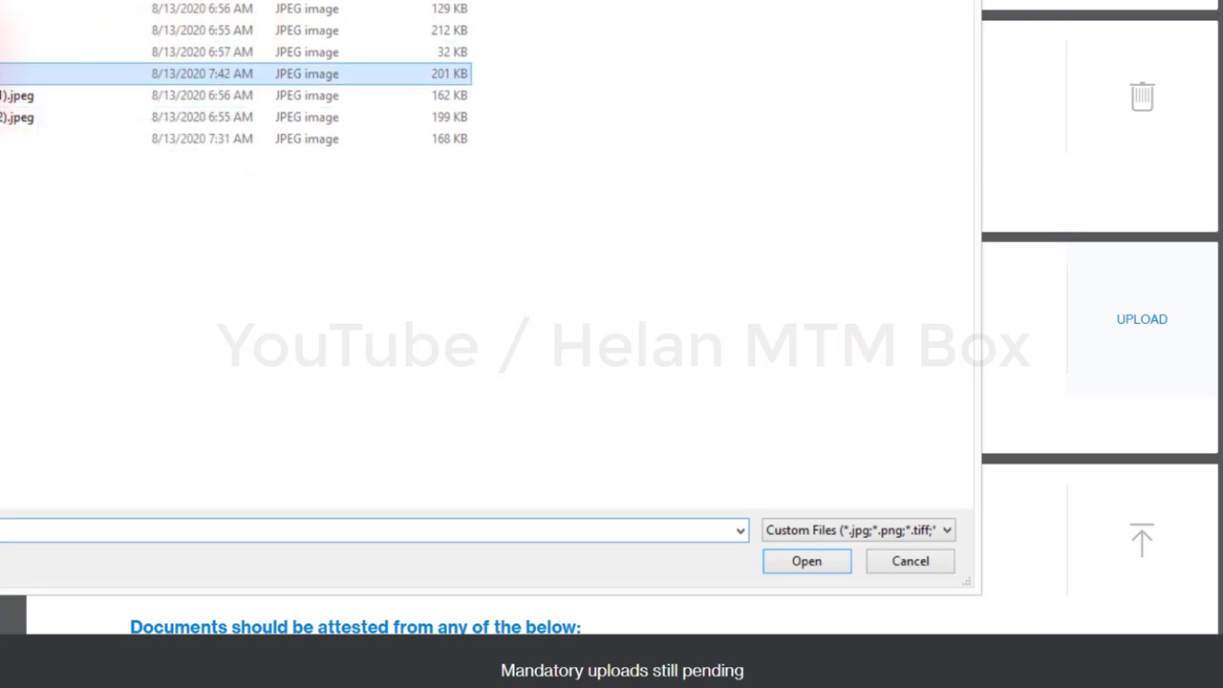
key("Return")
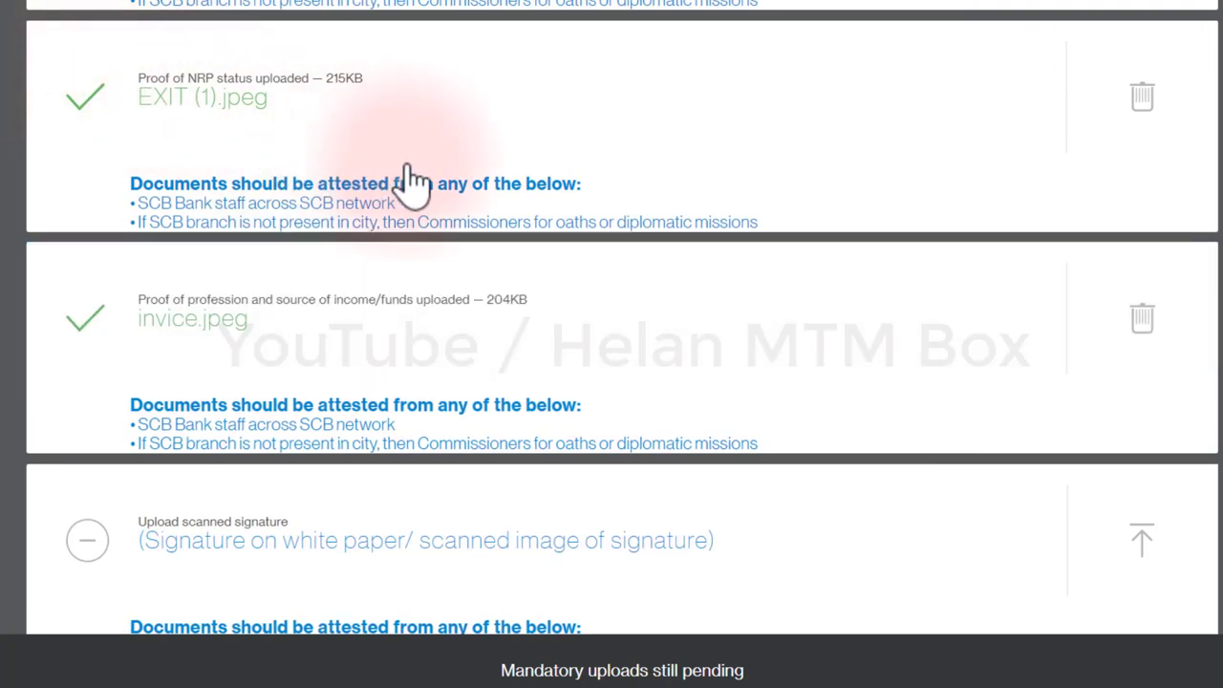
scroll(406, 176, "down", 5)
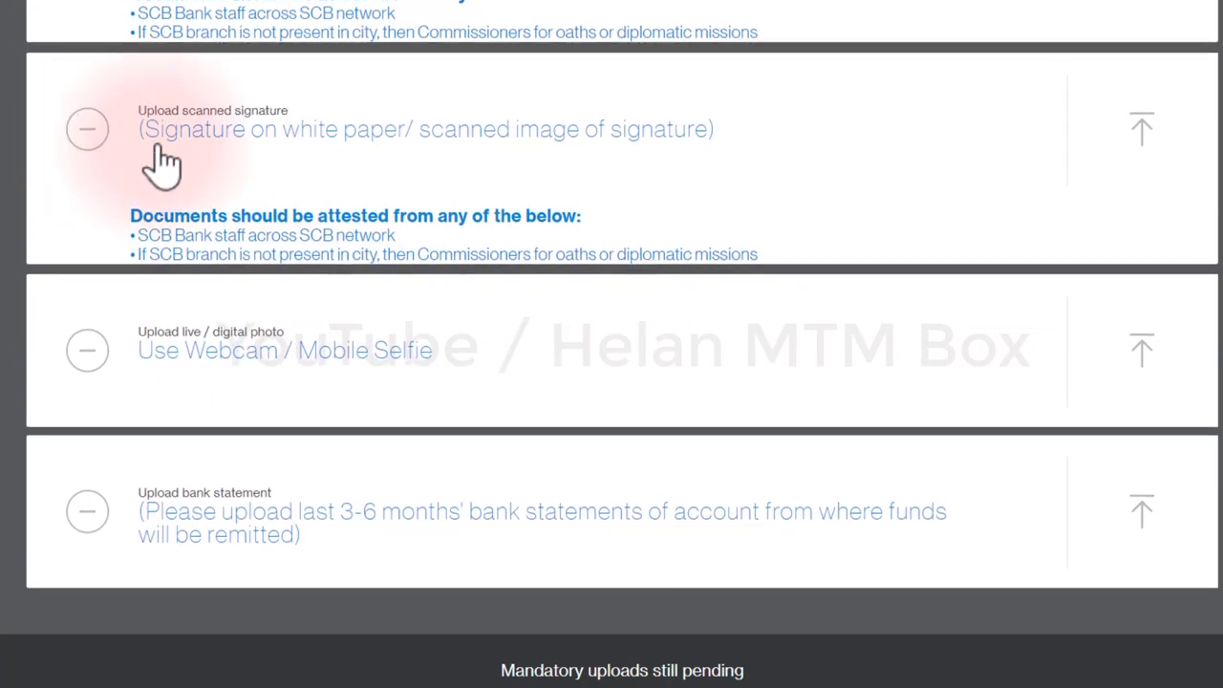
Step: Upload sign.jpeg as the scanned signature, using the file dialog's thumbnail view
left_click(1144, 130)
left_click(182, 74)
left_click(908, 6)
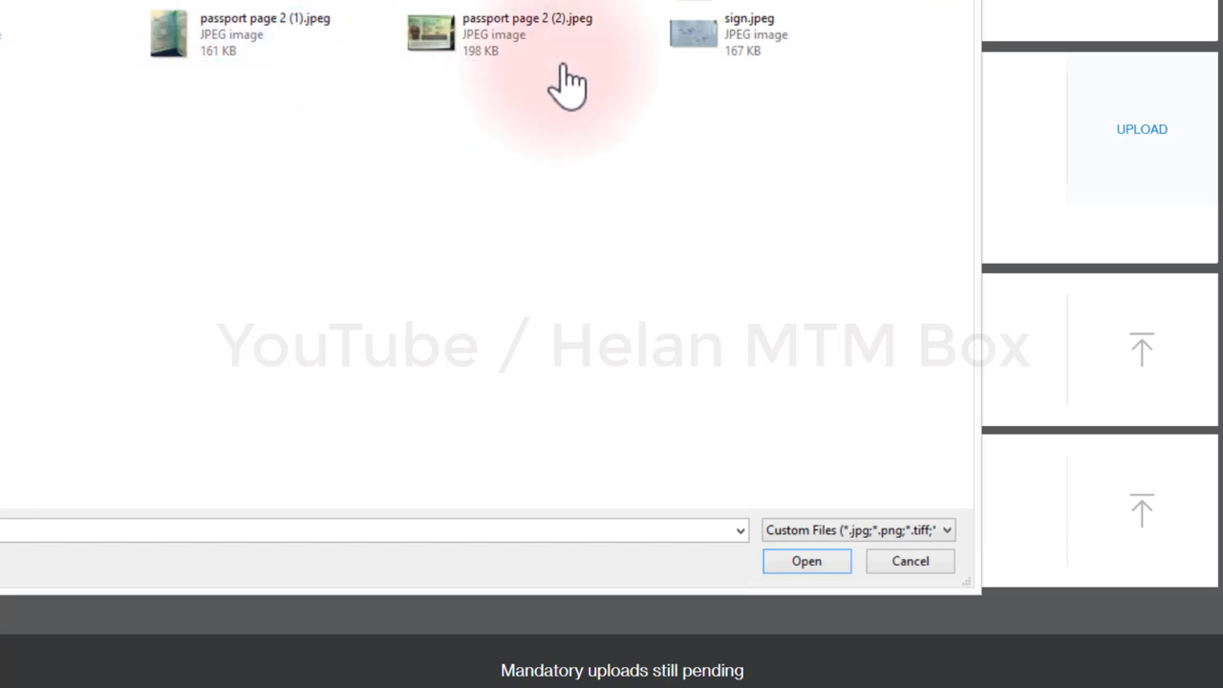
left_click(712, 53)
double_click(711, 53)
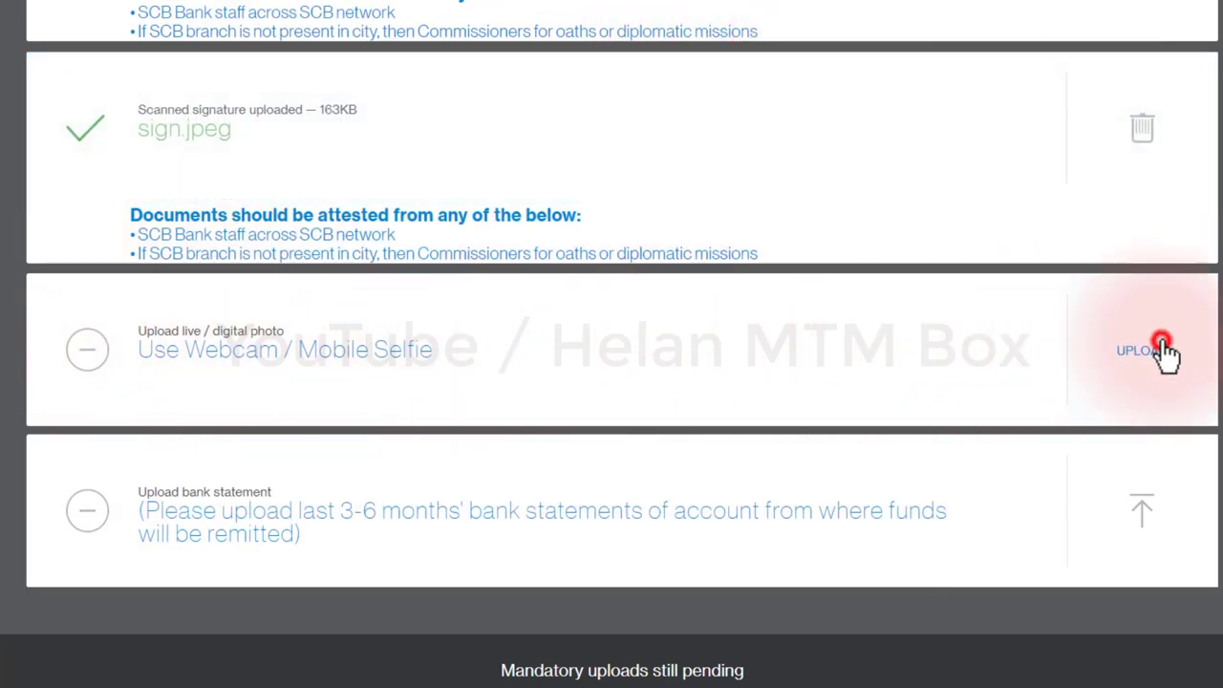
Step: Upload EXIT (2).jpeg as the live photo and invice.jpeg as the bank statement
left_click(1162, 346)
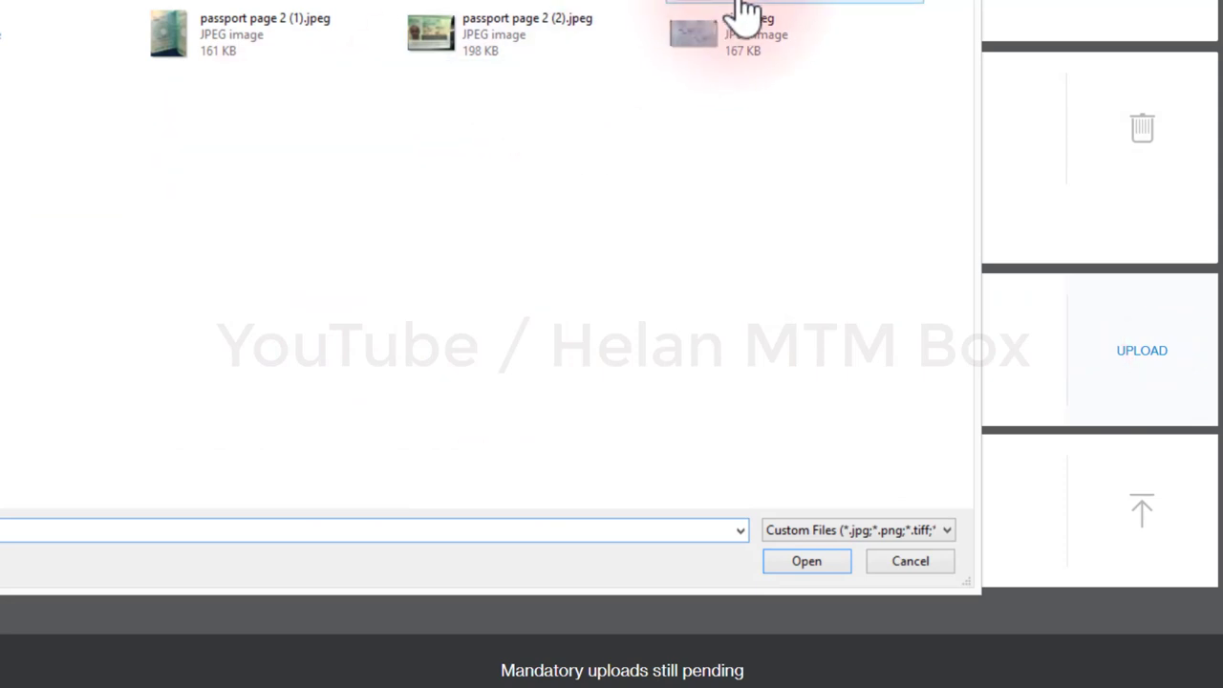
double_click(741, 15)
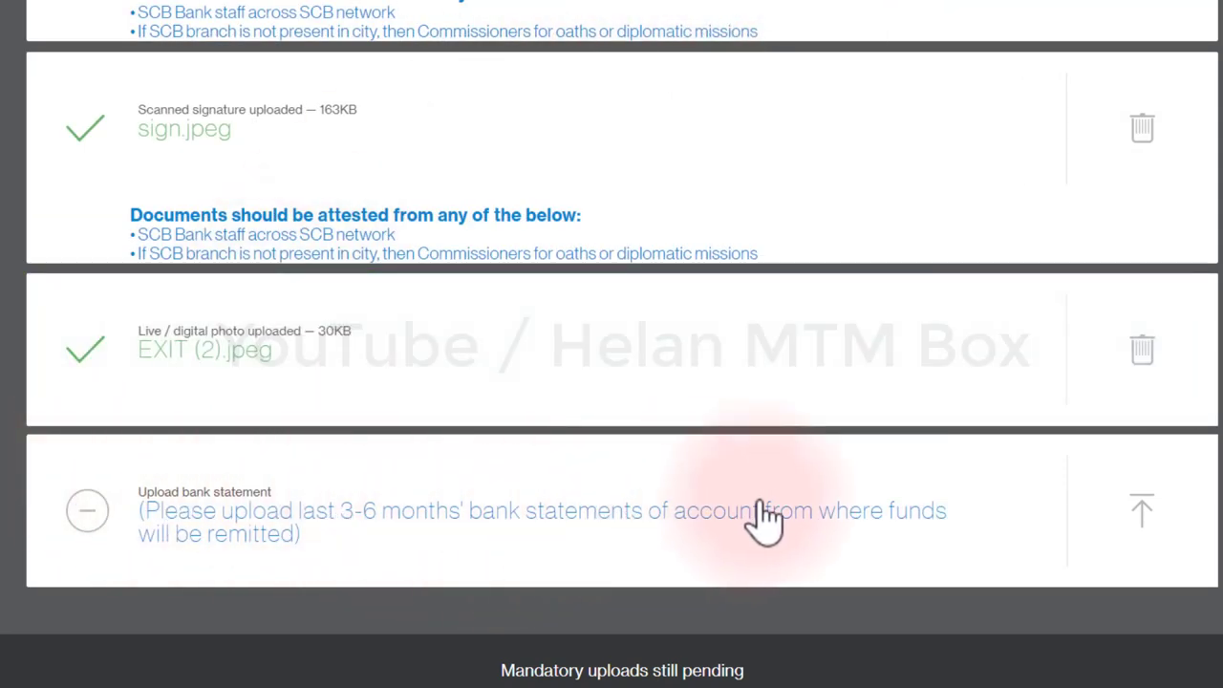
left_click(1147, 514)
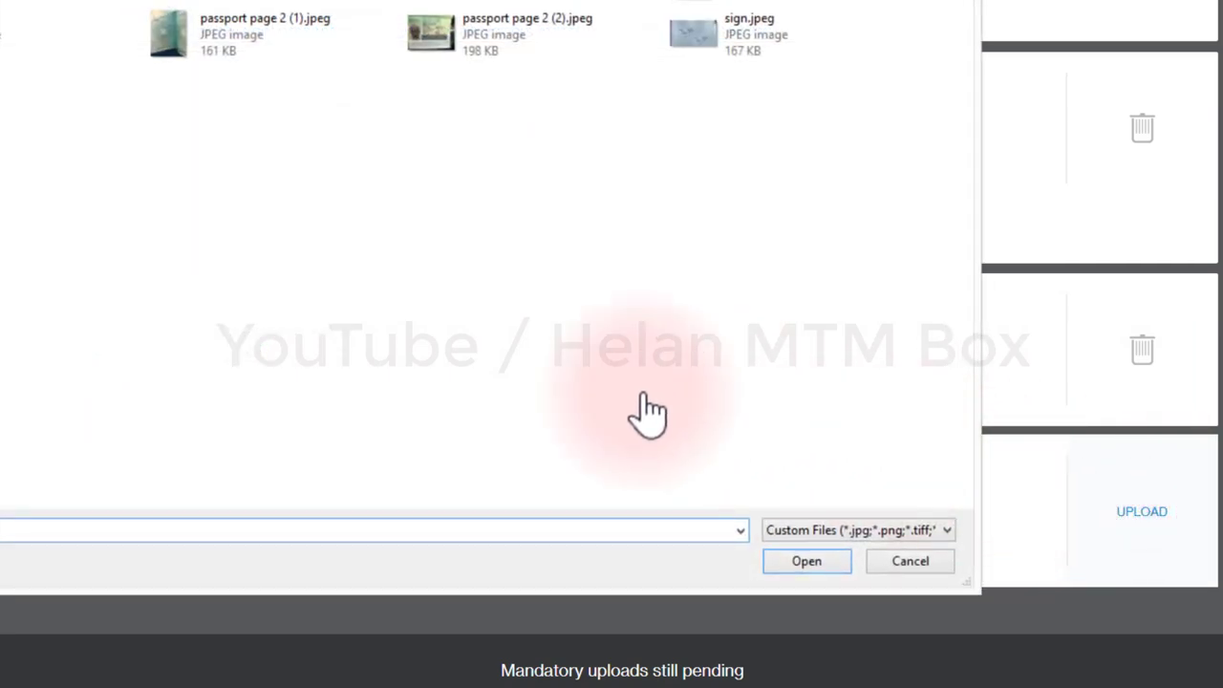
double_click(67, 34)
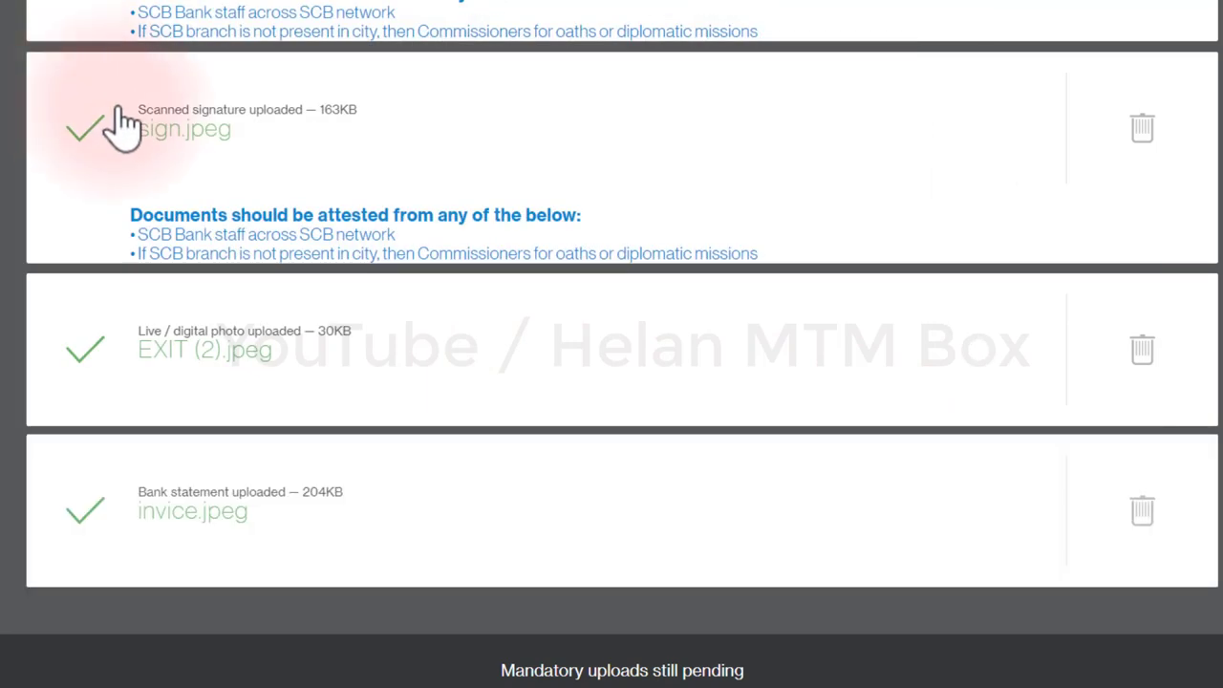
scroll(142, 131, "down", 1)
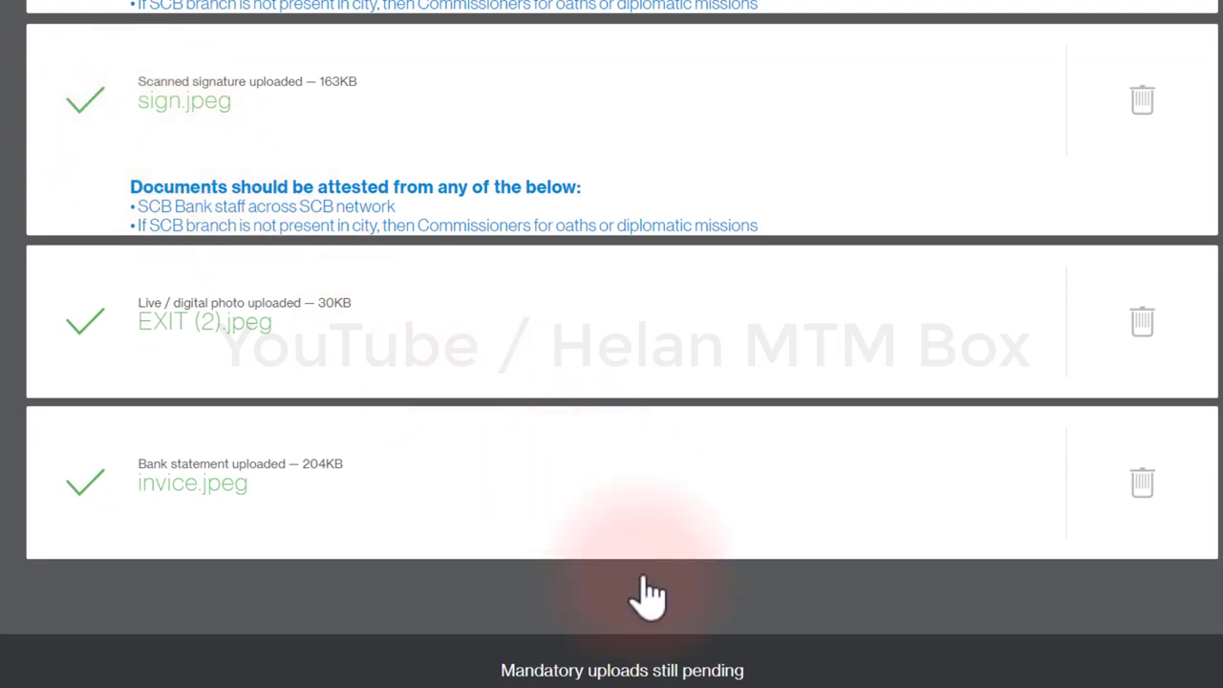